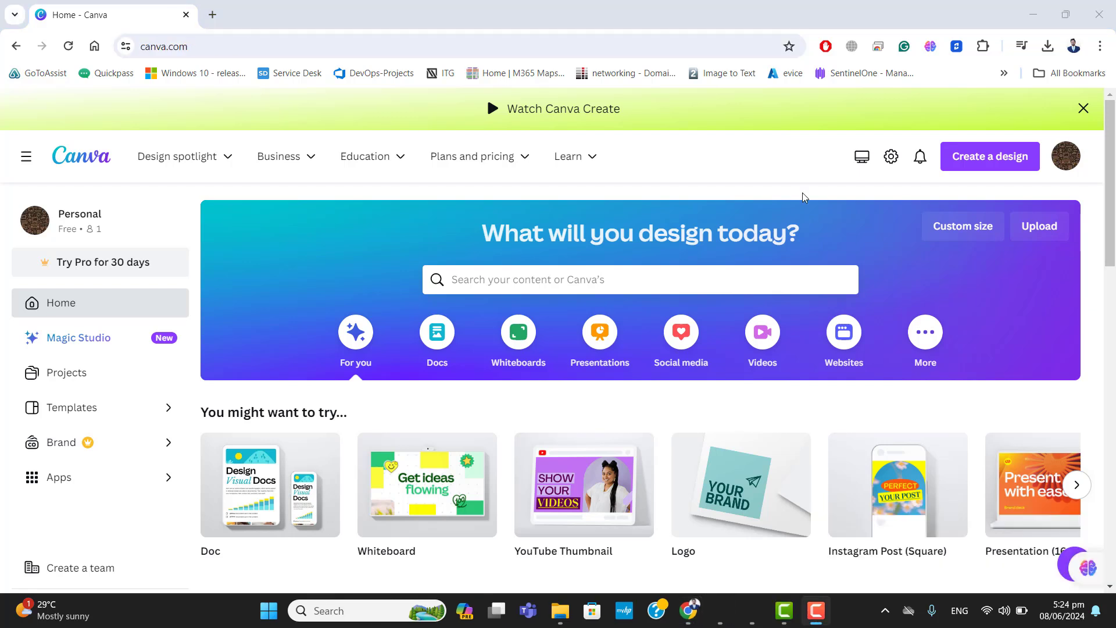
Search the templates for "logo design for my car company"
left_click(645, 289)
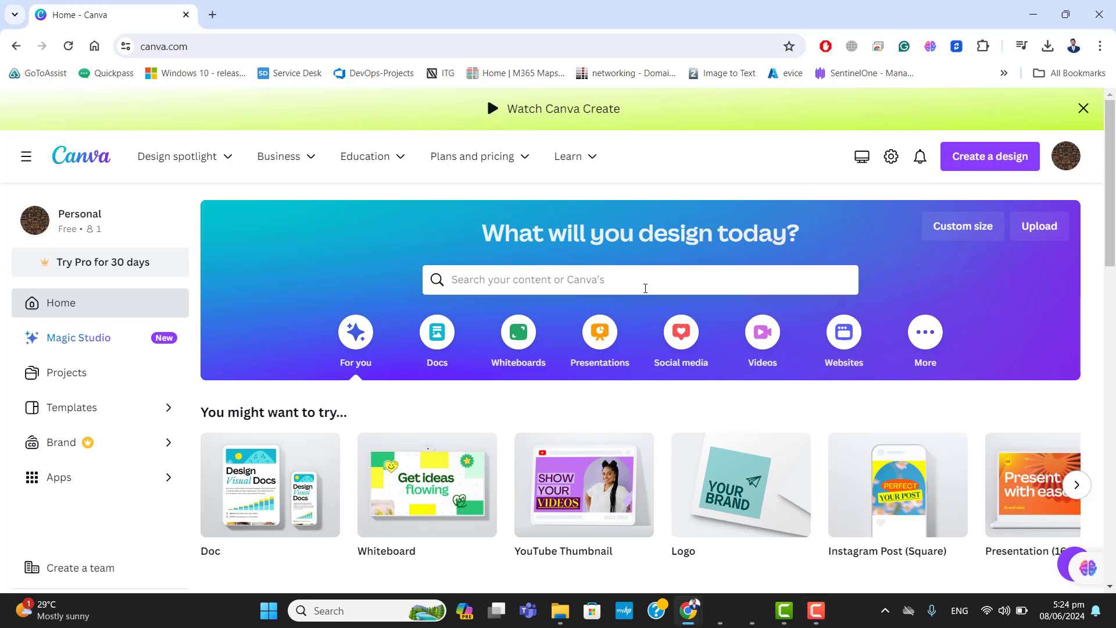
left_click(645, 288)
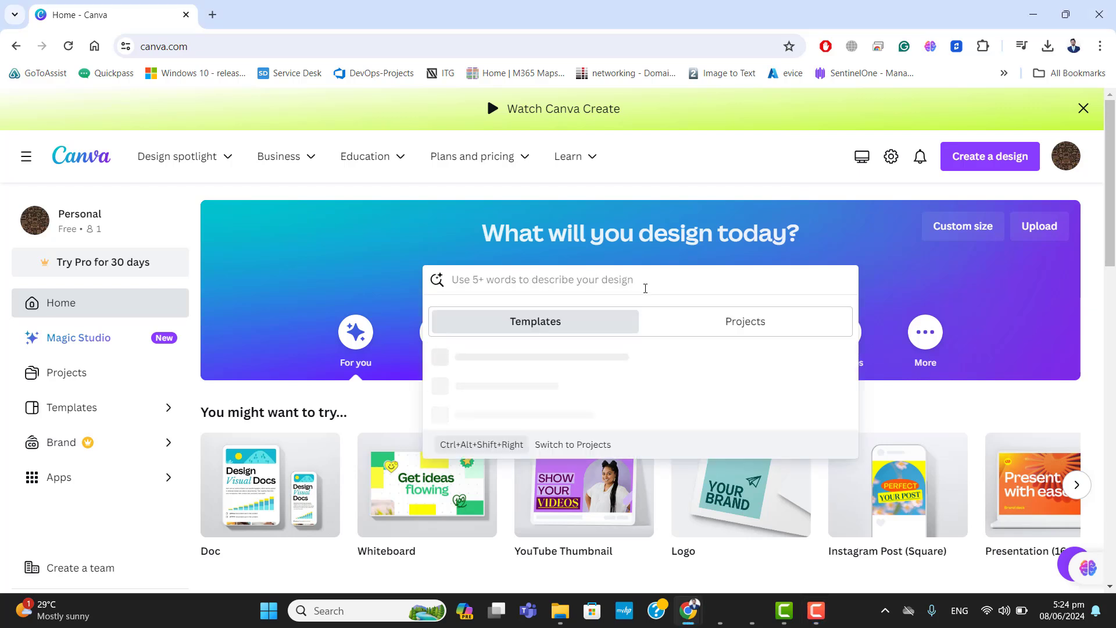
type("logo de")
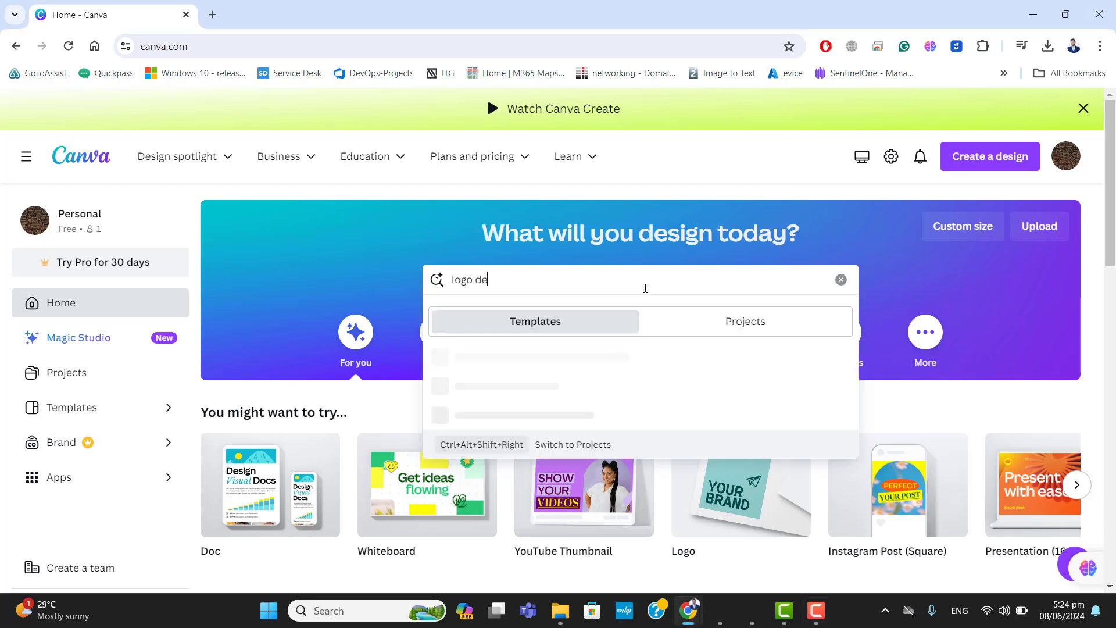
type("sign for my")
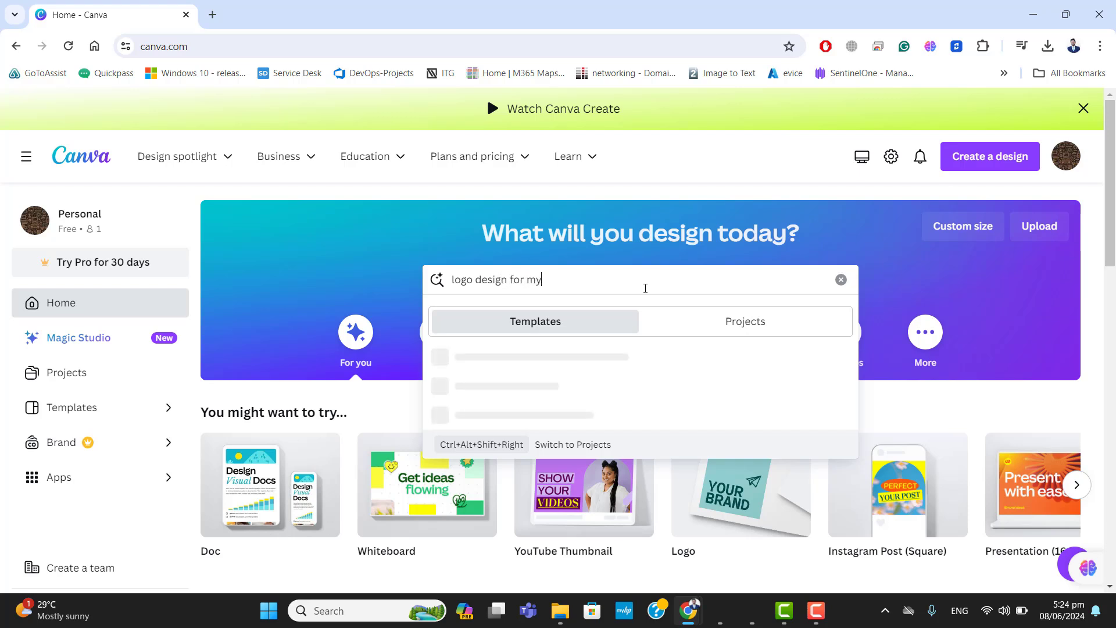
type(" car compaqny")
key("BackSpace")
key("BackSpace")
key("BackSpace")
type("ny")
key("Return")
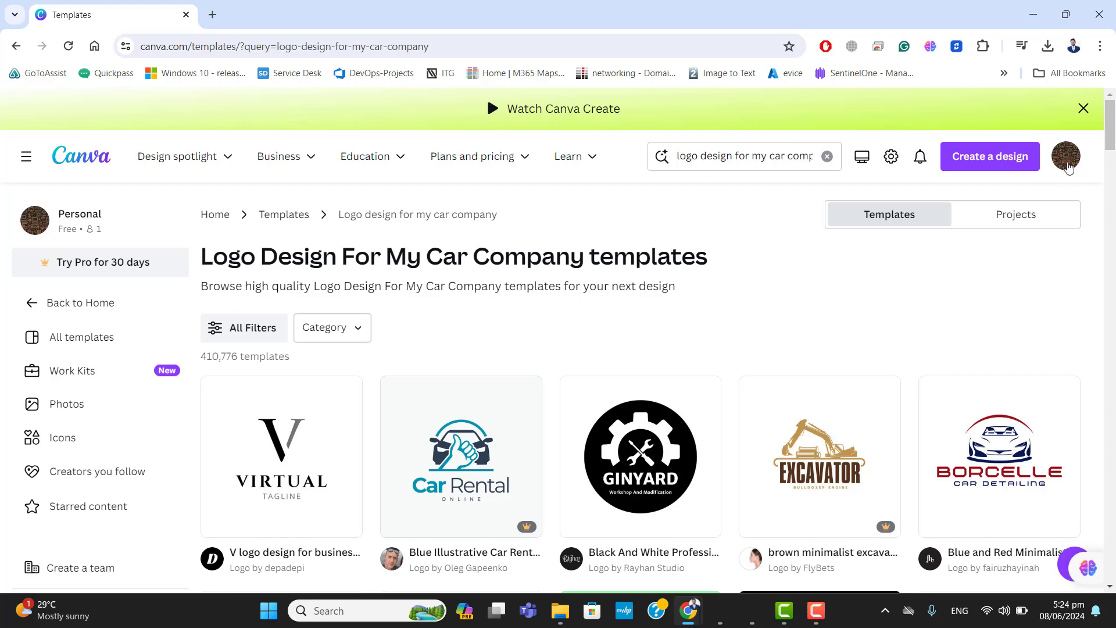
Browse the car logo results and open the Blue Gold Minimalist Car Showroom Logo template for customizing
left_click_drag(1110, 138, 1109, 152)
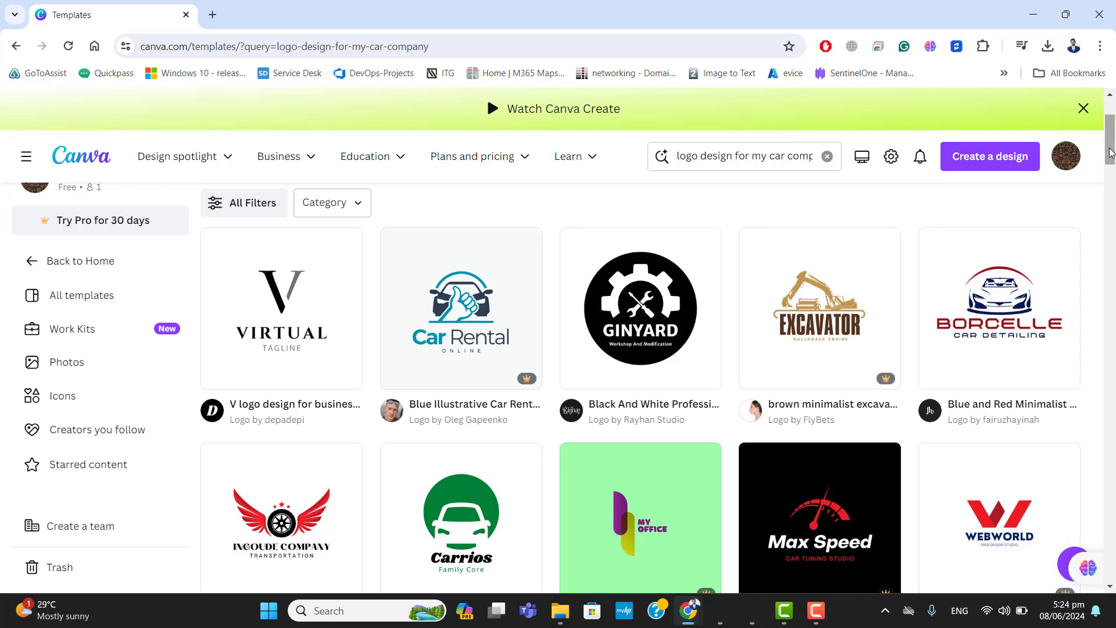
mouse_move(521, 381)
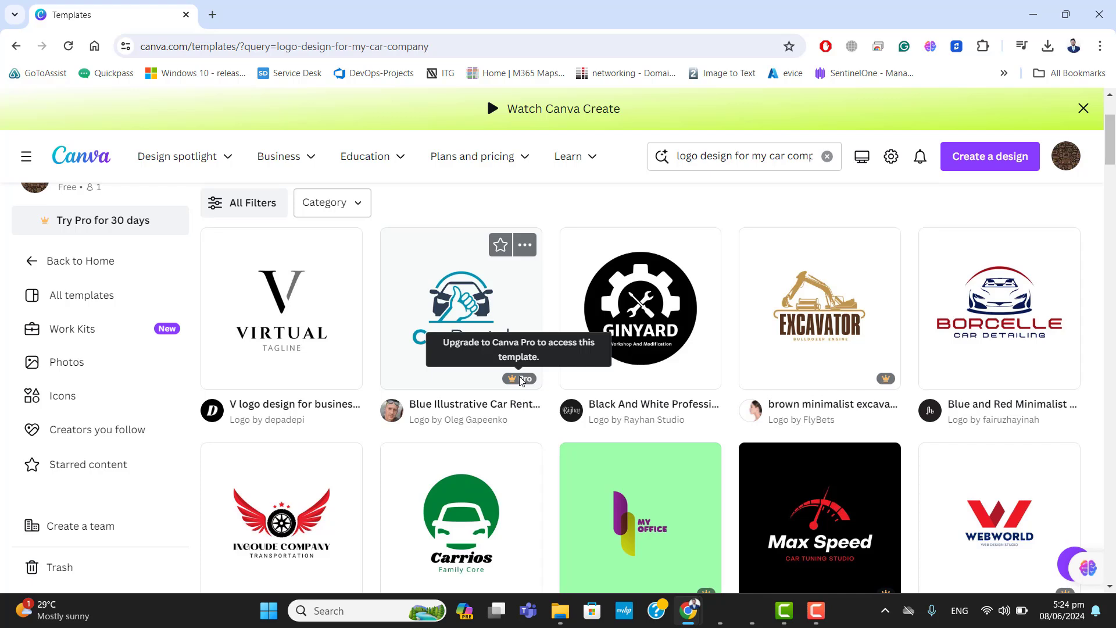
mouse_move(872, 381)
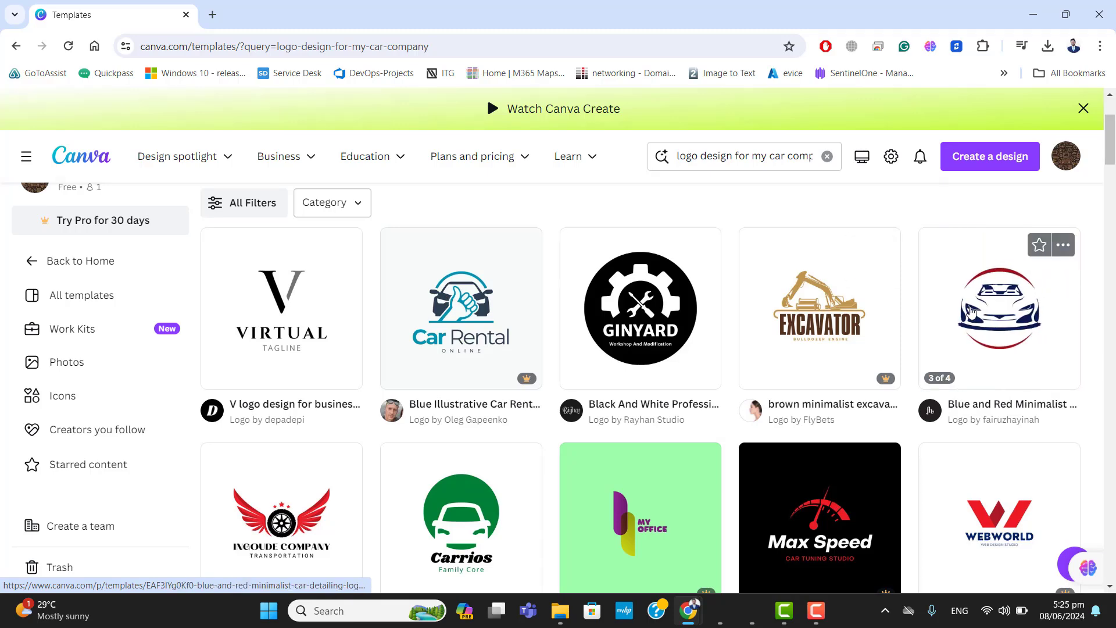
left_click_drag(1111, 160, 1113, 202)
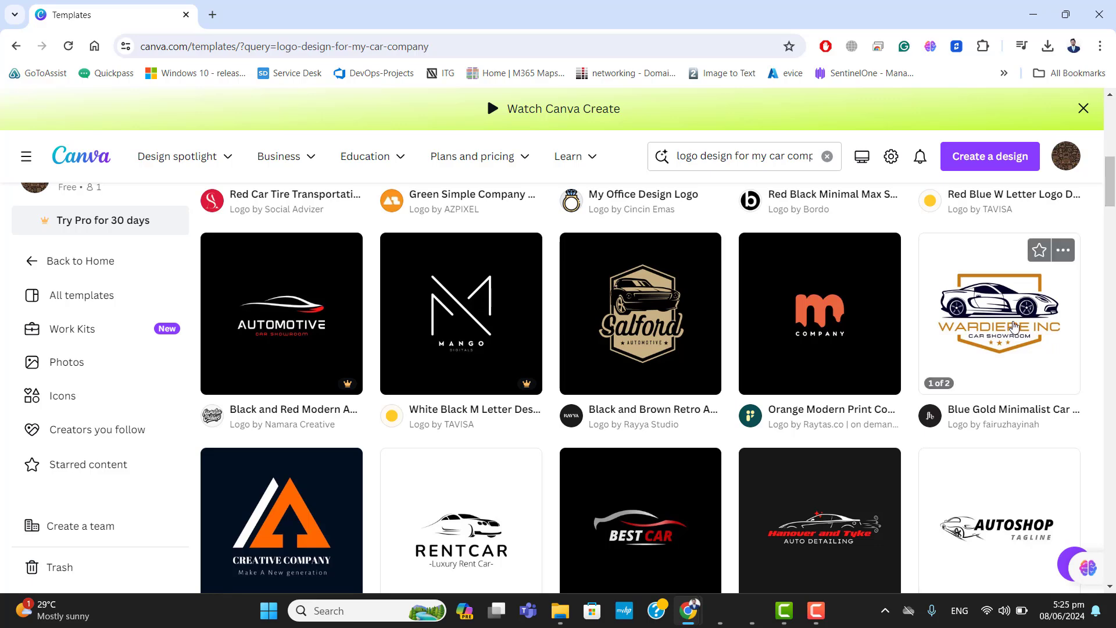
left_click(1009, 333)
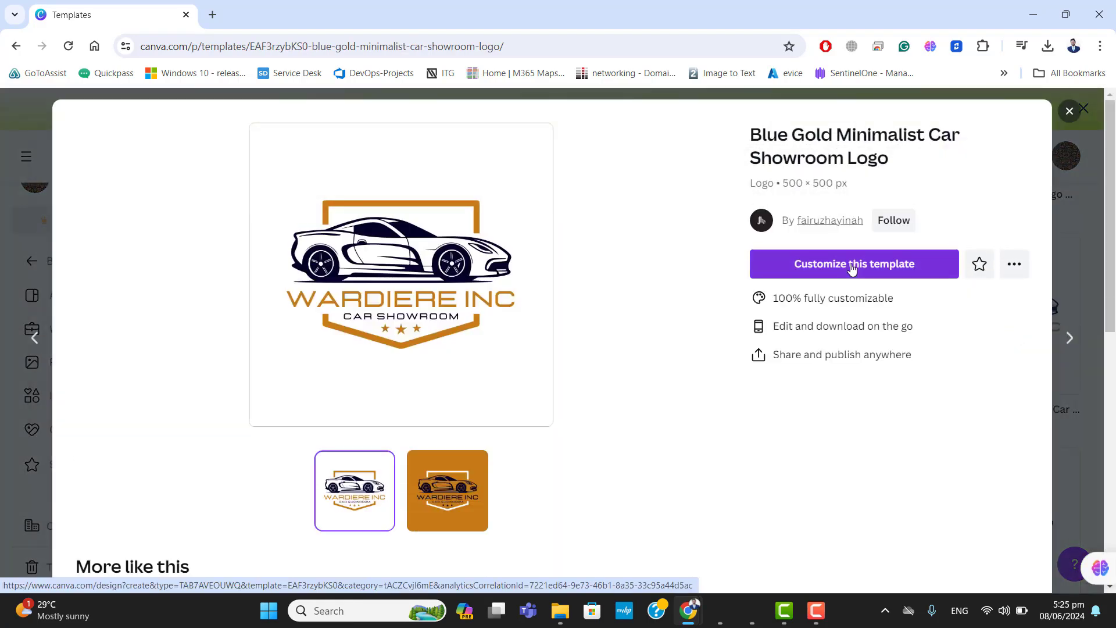
left_click(852, 266)
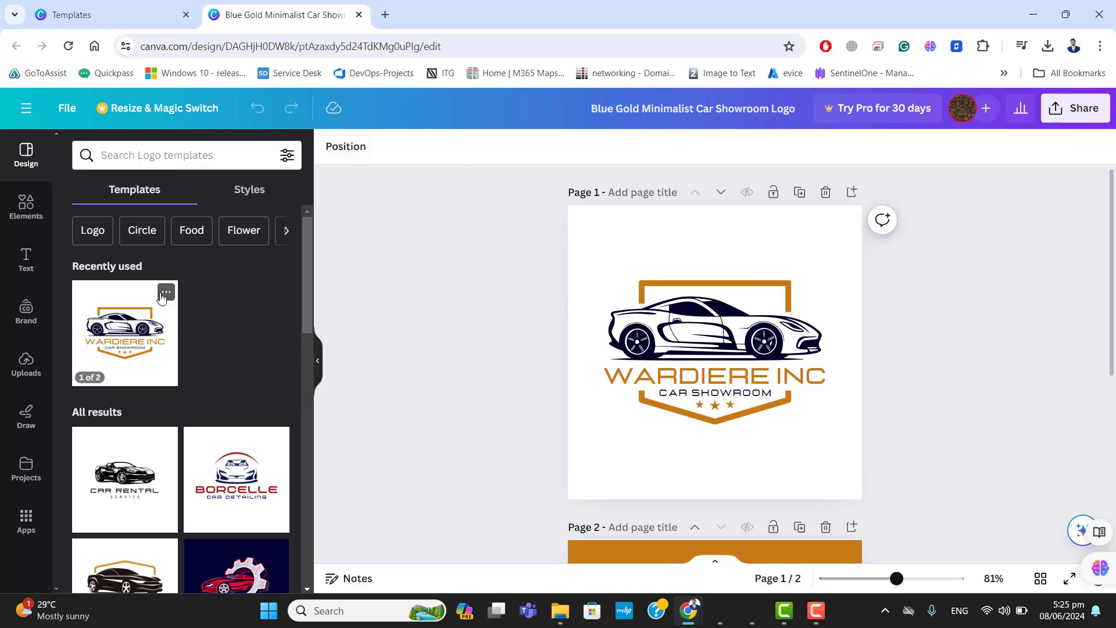
Examine the template's page variants and check the car, shield frame, middle star and background on page 1 as separate elements
left_click_drag(308, 294, 283, 333)
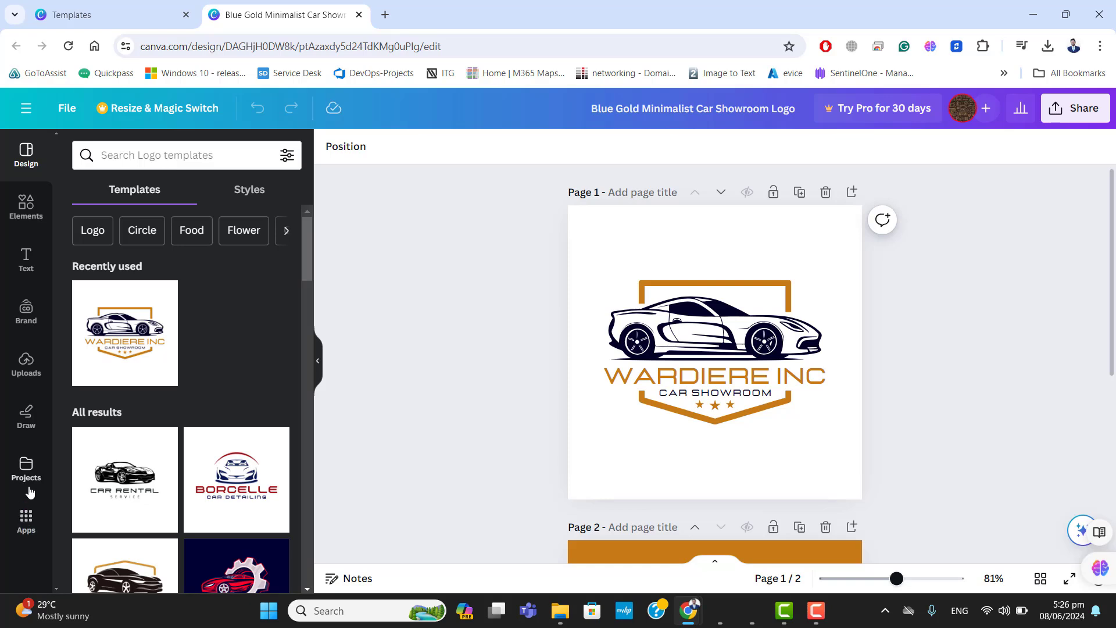
left_click(130, 344)
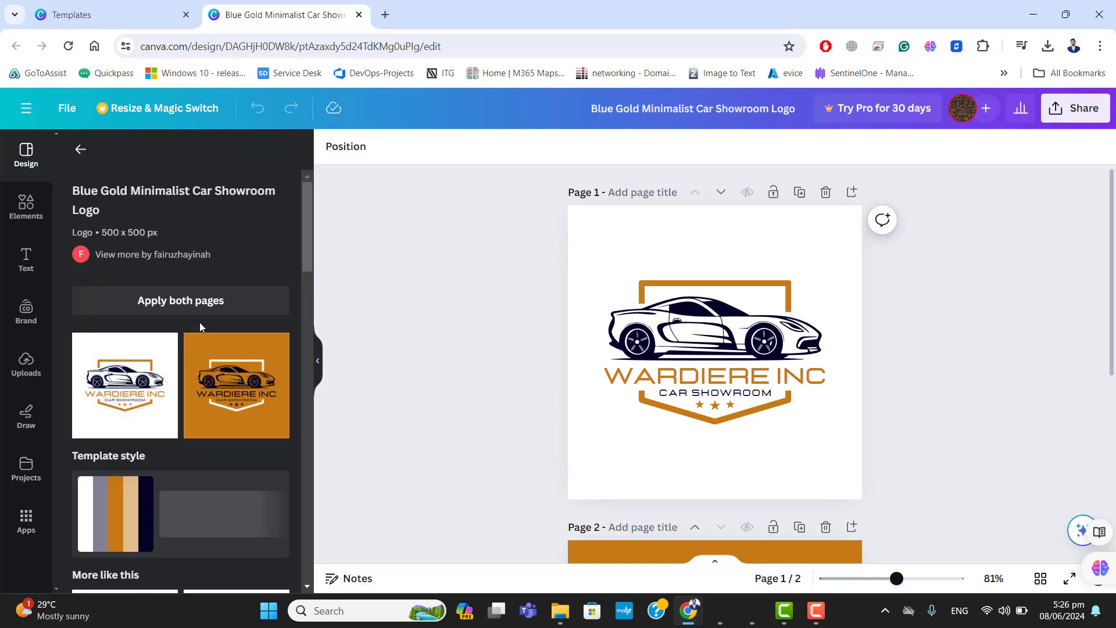
left_click(80, 149)
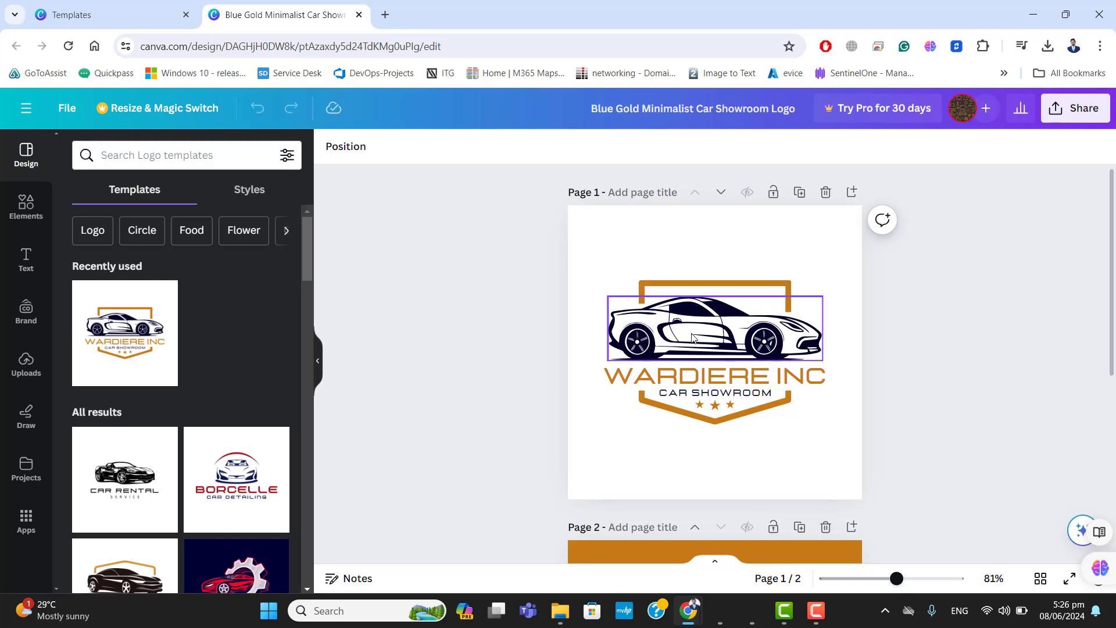
left_click(730, 323)
left_click(738, 288)
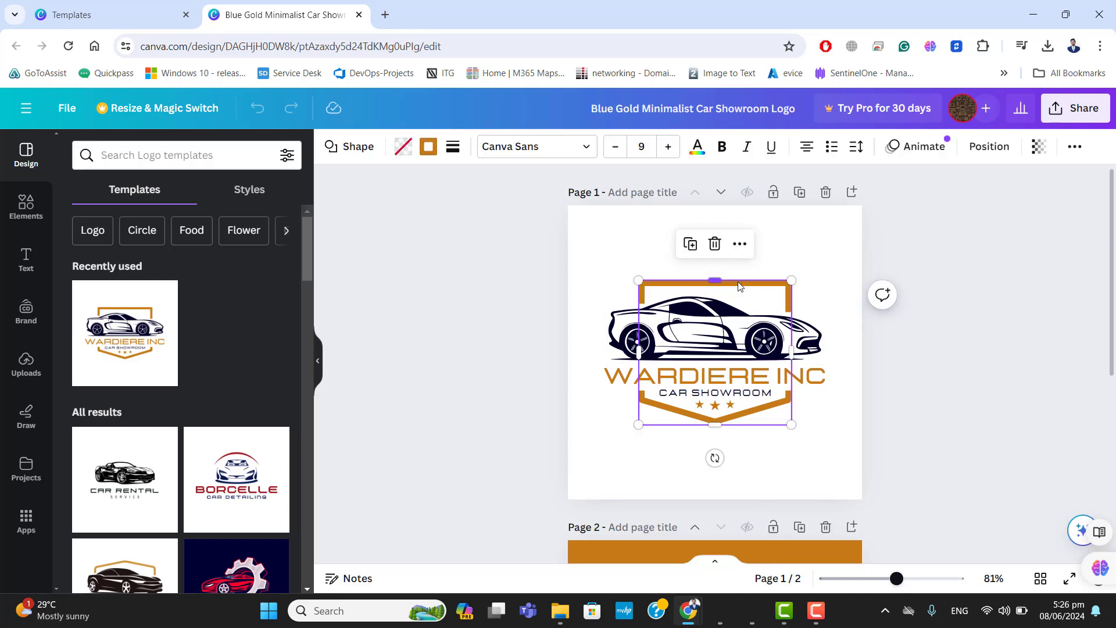
left_click(715, 405)
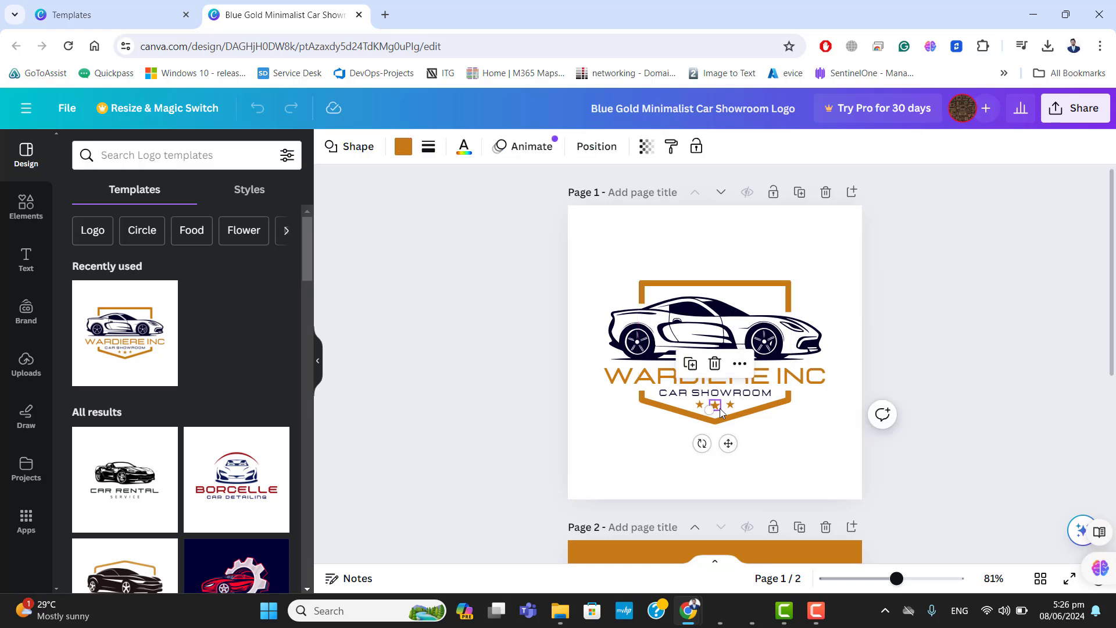
left_click(767, 429)
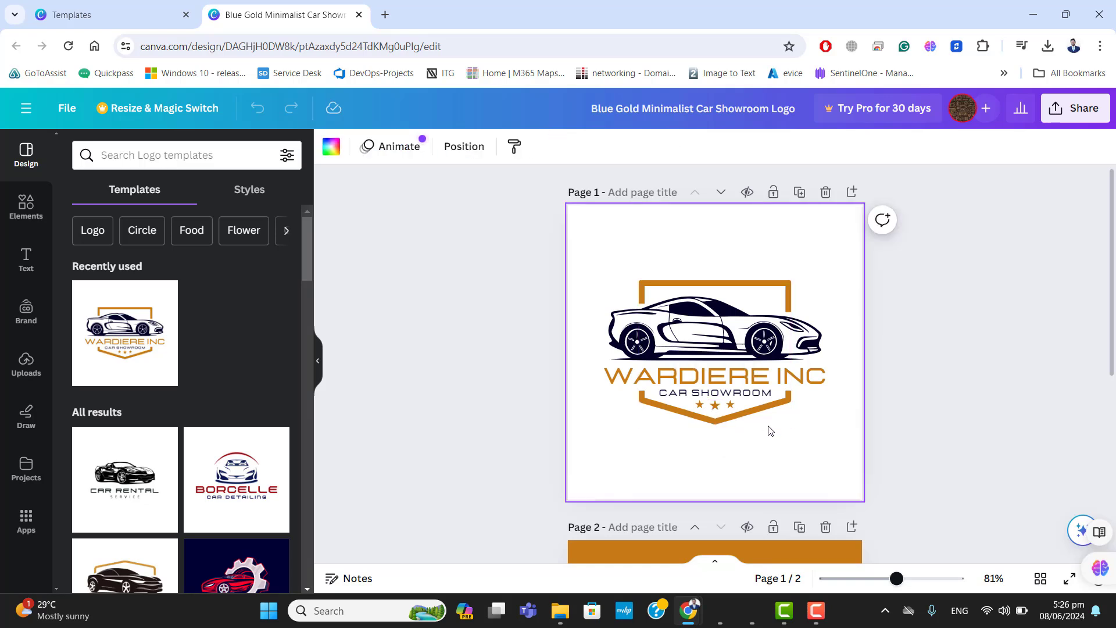
Open canva.com in a new browser tab
left_click(385, 14)
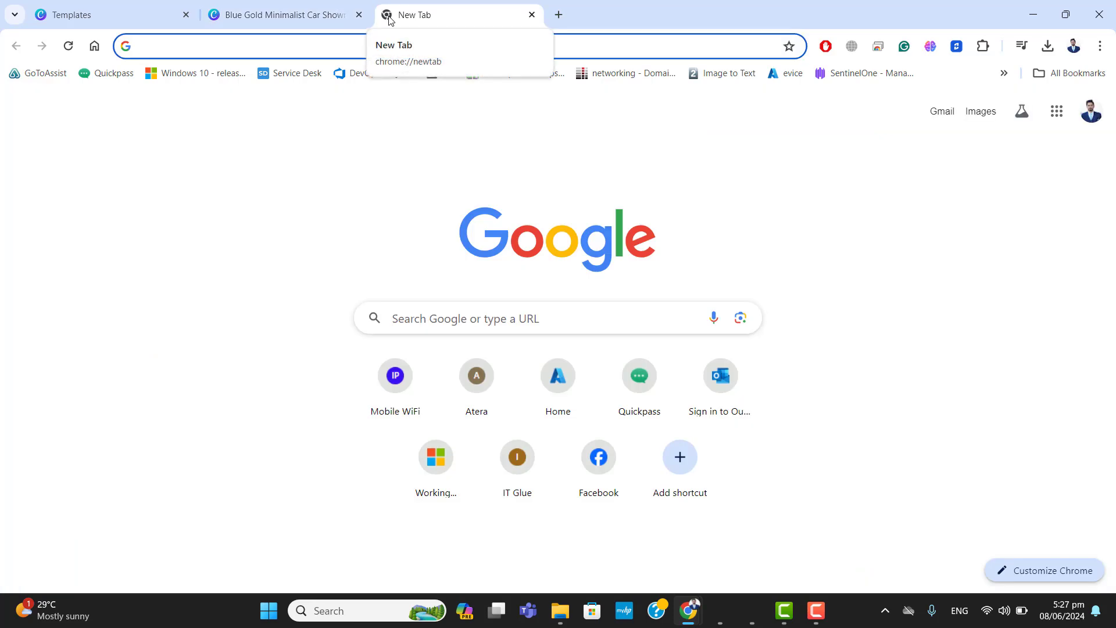
type("conva")
key("BackSpace")
key("BackSpace")
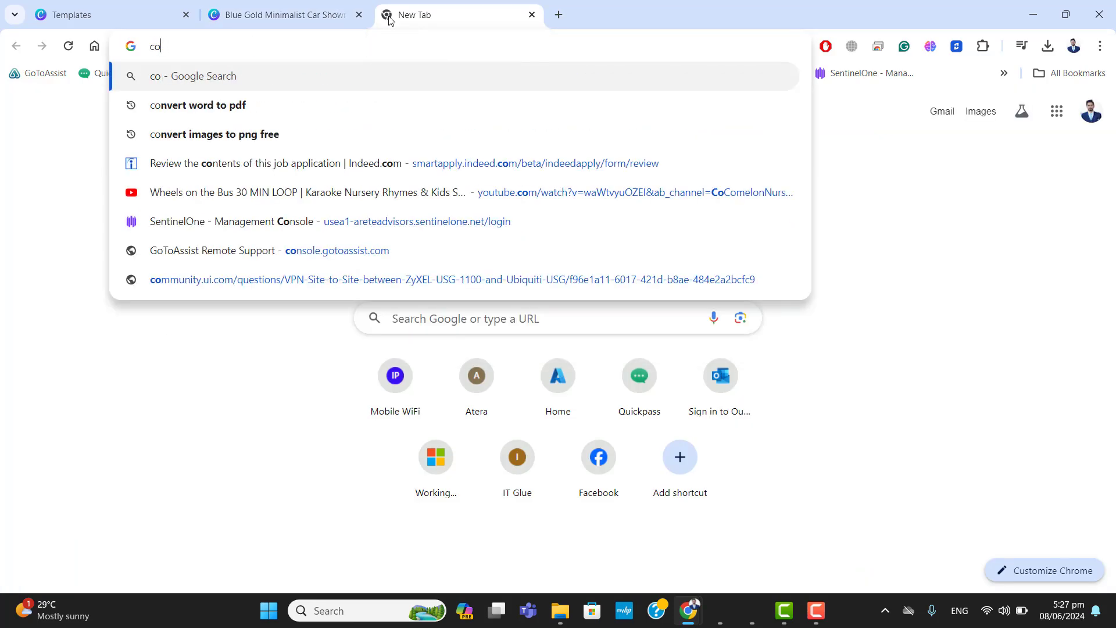
type("nva")
key("BackSpace")
key("BackSpace")
key("BackSpace")
key("BackSpace")
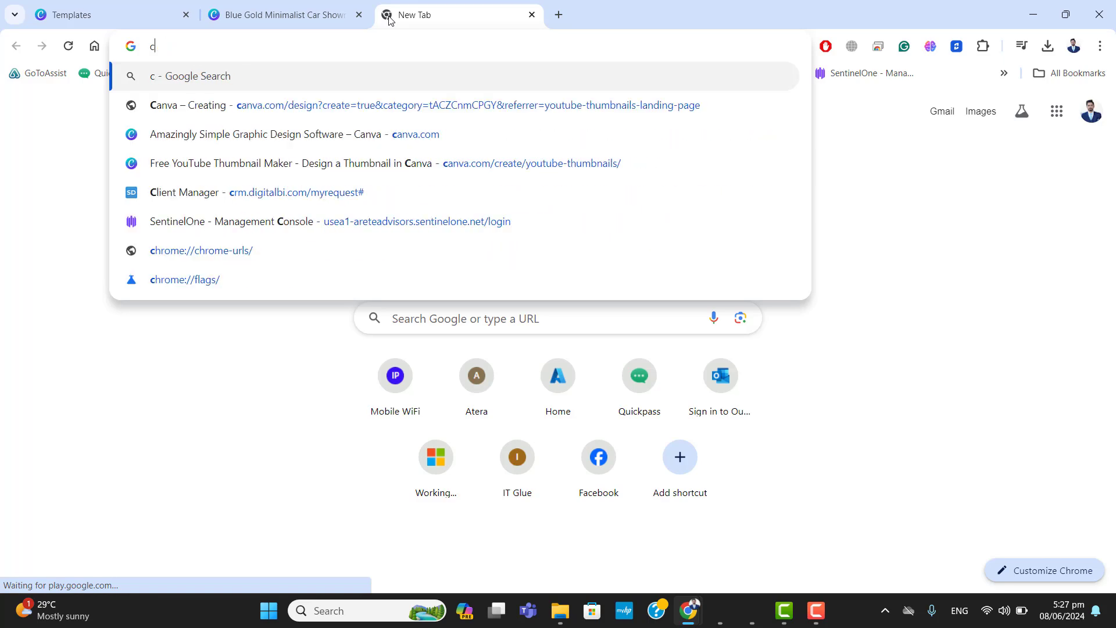
type("anva.com")
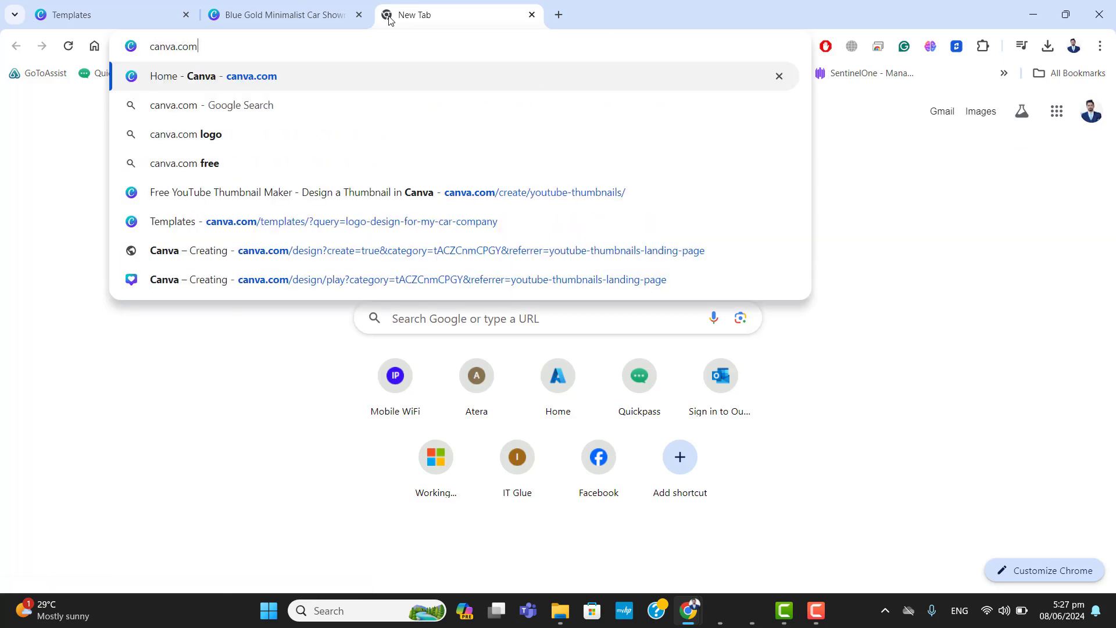
key("BackSpace")
type("m")
key("Return")
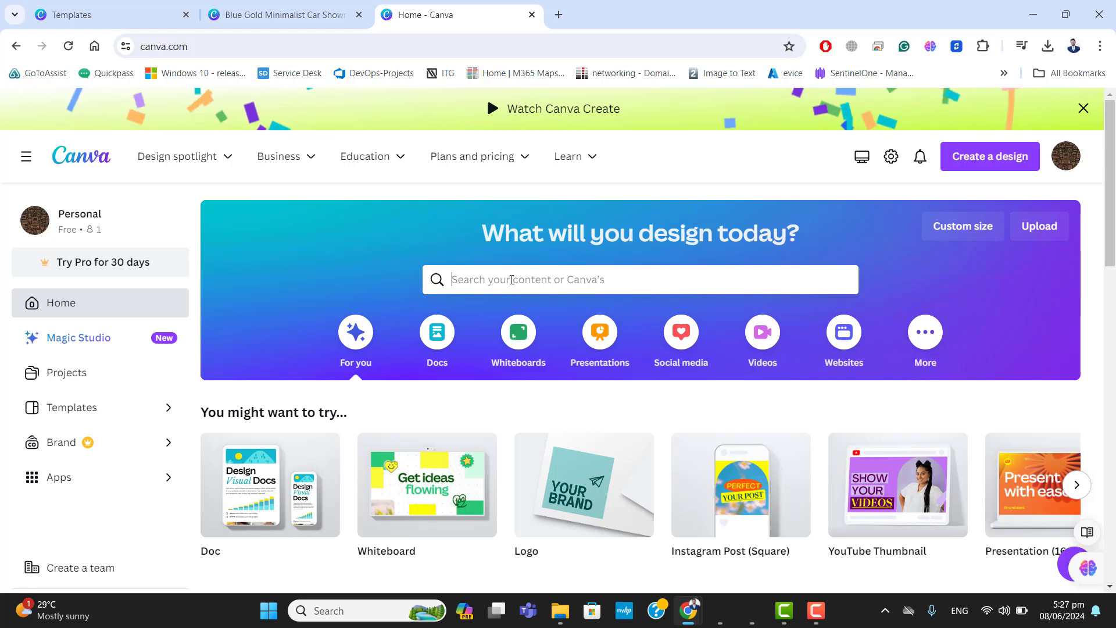
Search the templates for "logo design" and browse the resulting logo templates
left_click(511, 279)
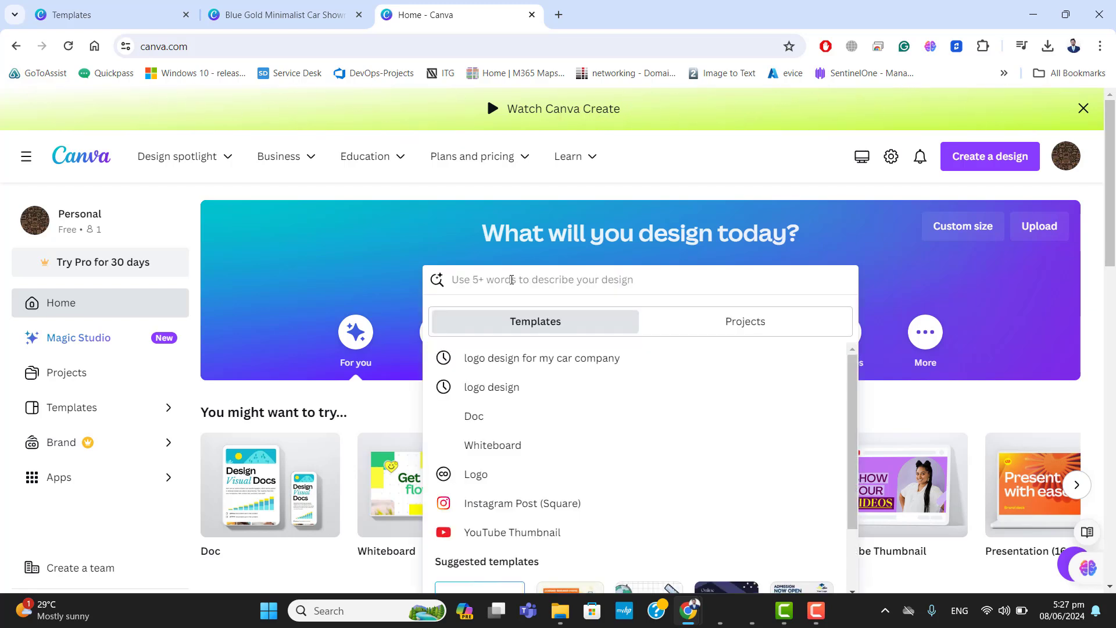
type("logo df")
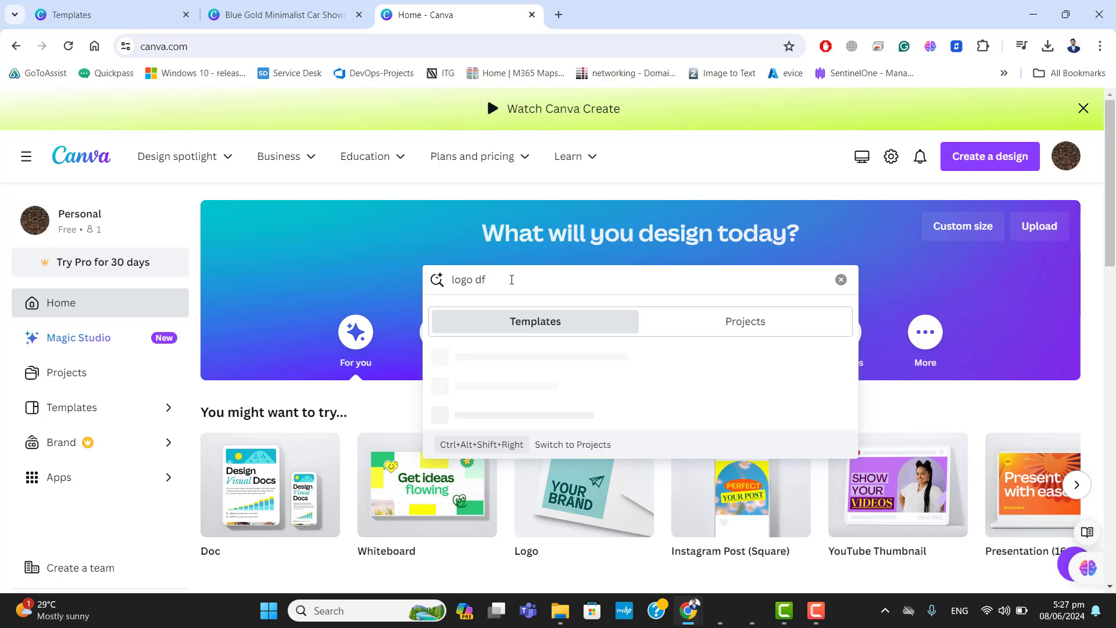
key("BackSpace")
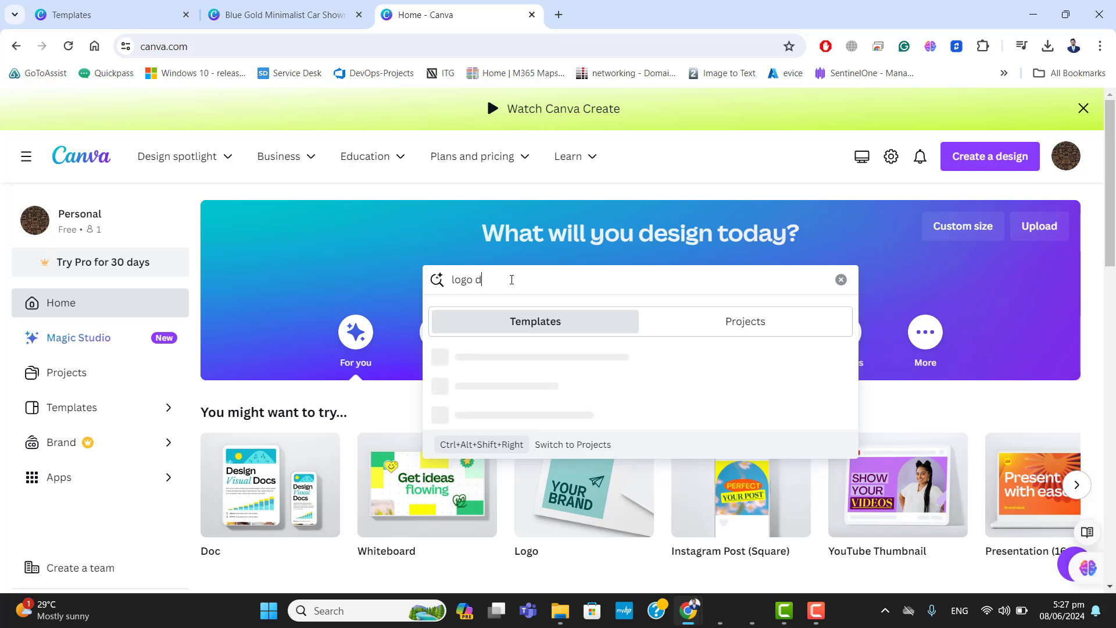
type("esign")
key("Return")
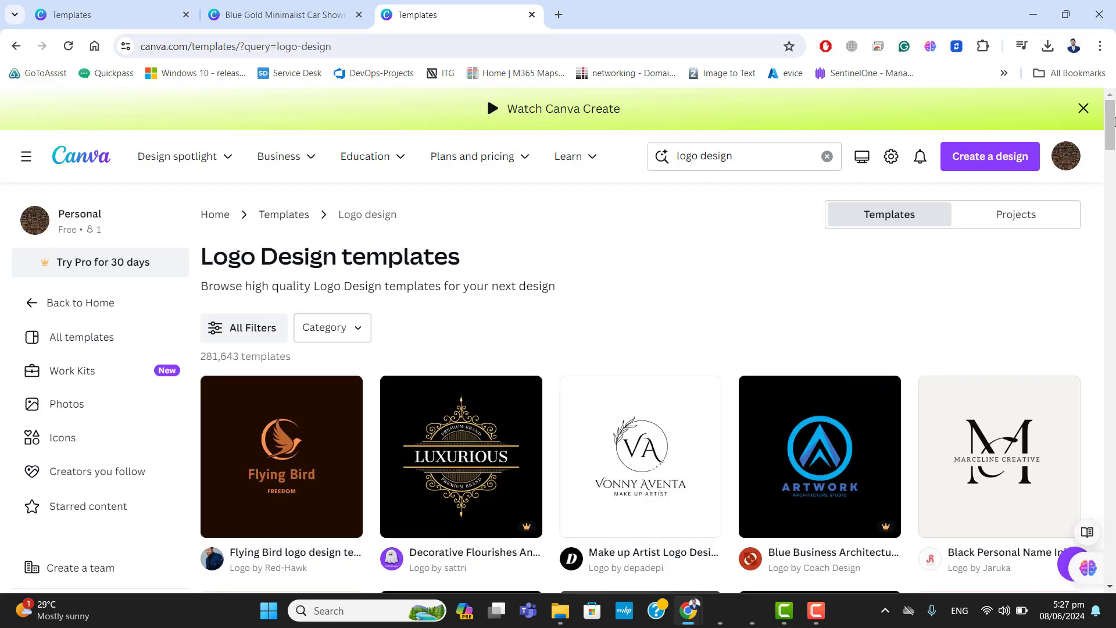
left_click_drag(1110, 131, 1110, 226)
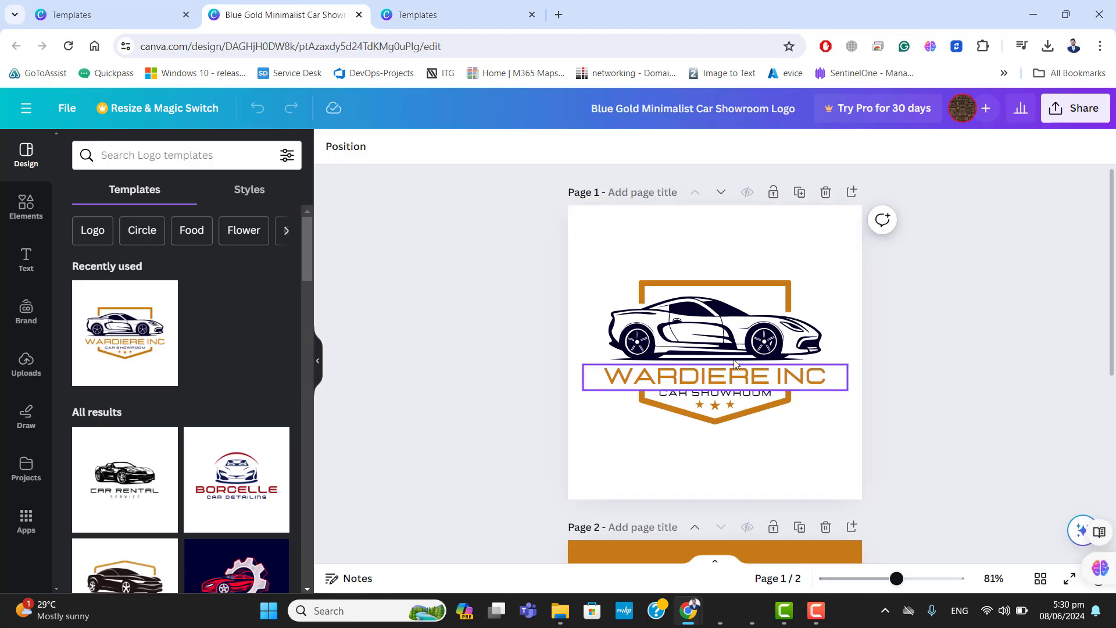
Return to the car showroom logo design and replace the company name on page 1 with "ZUBAIR INC"
left_click(736, 382)
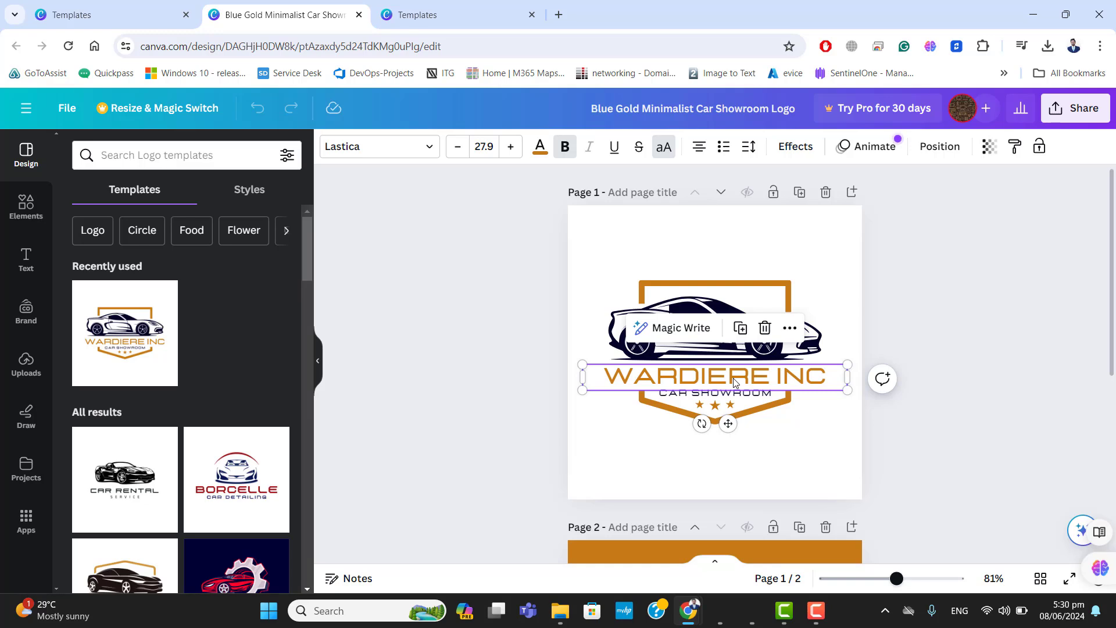
left_click(736, 381)
double_click(816, 383)
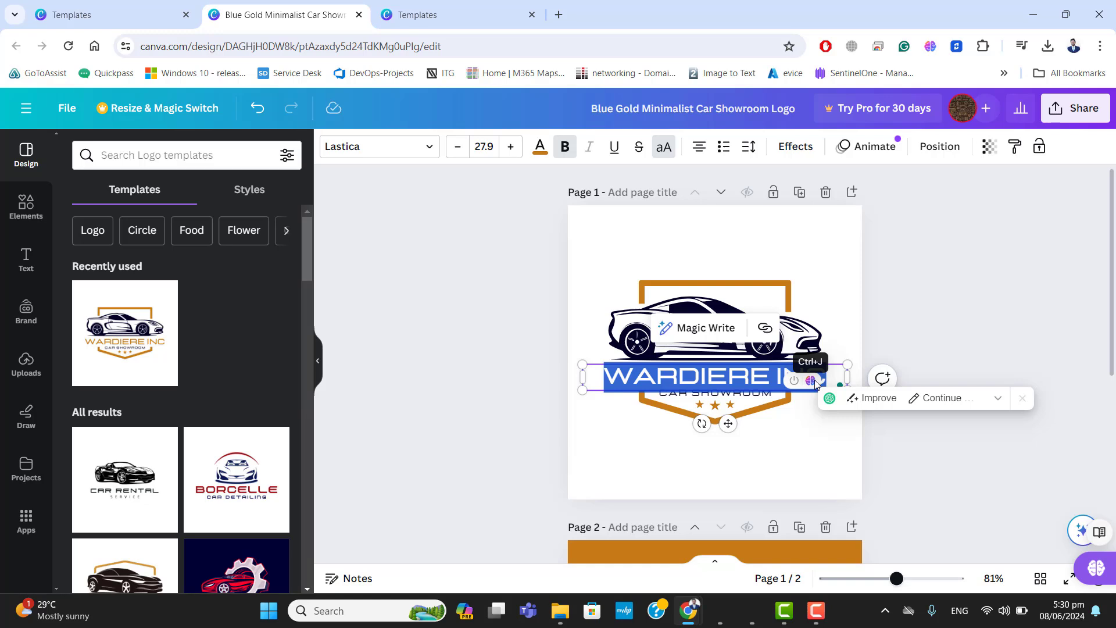
type("ZUBAIR")
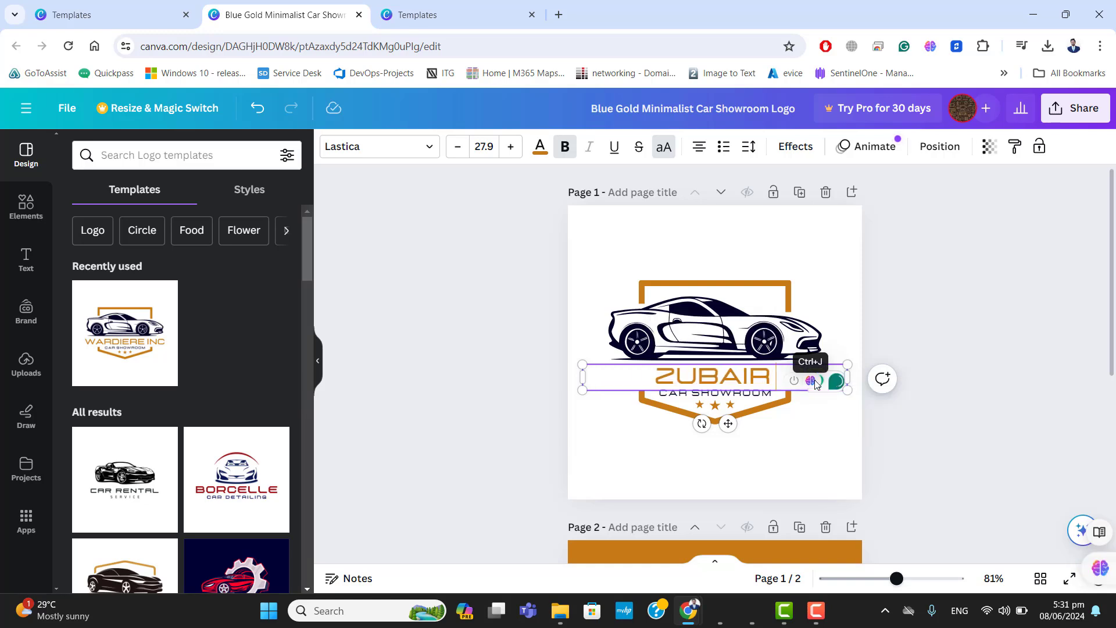
type(" INC")
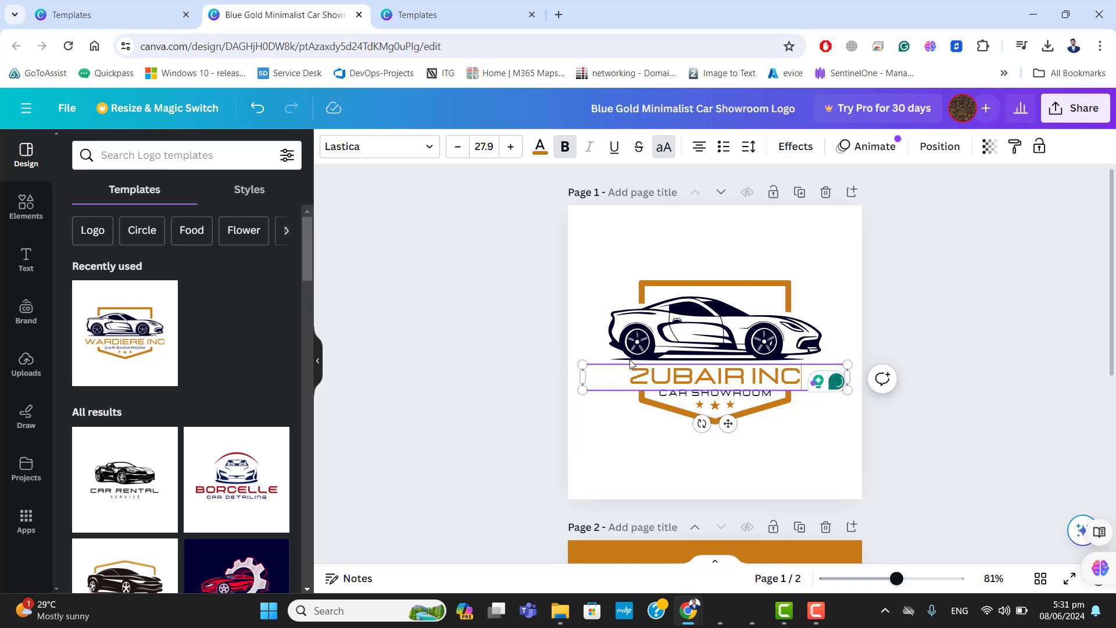
Change the font of the company name on page 1 to Arial
left_click(716, 378)
left_click(430, 152)
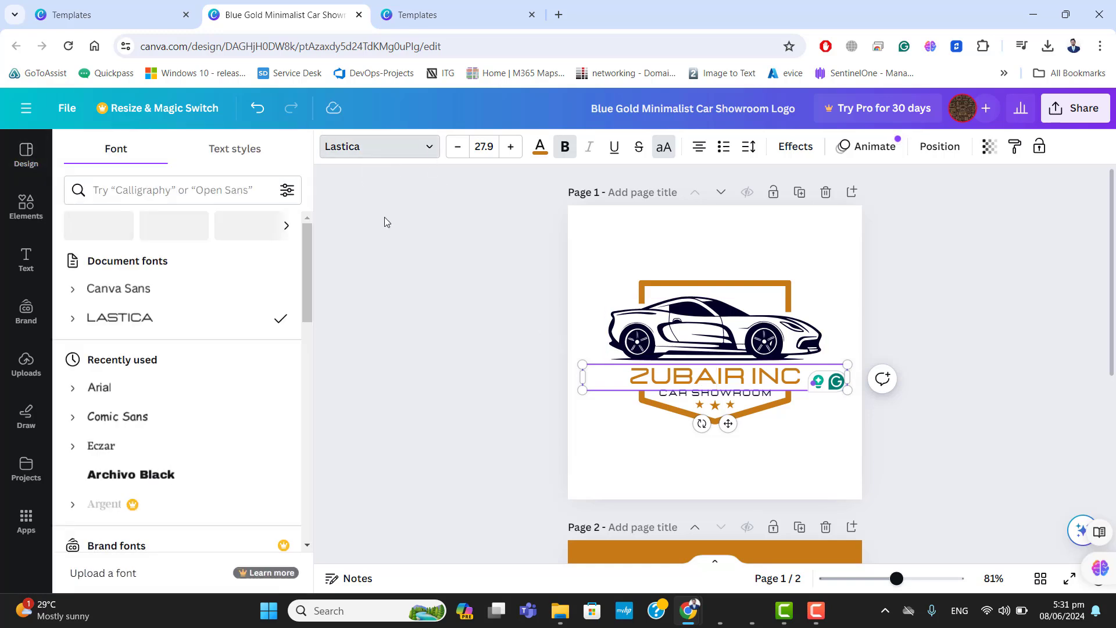
left_click_drag(305, 281, 305, 306)
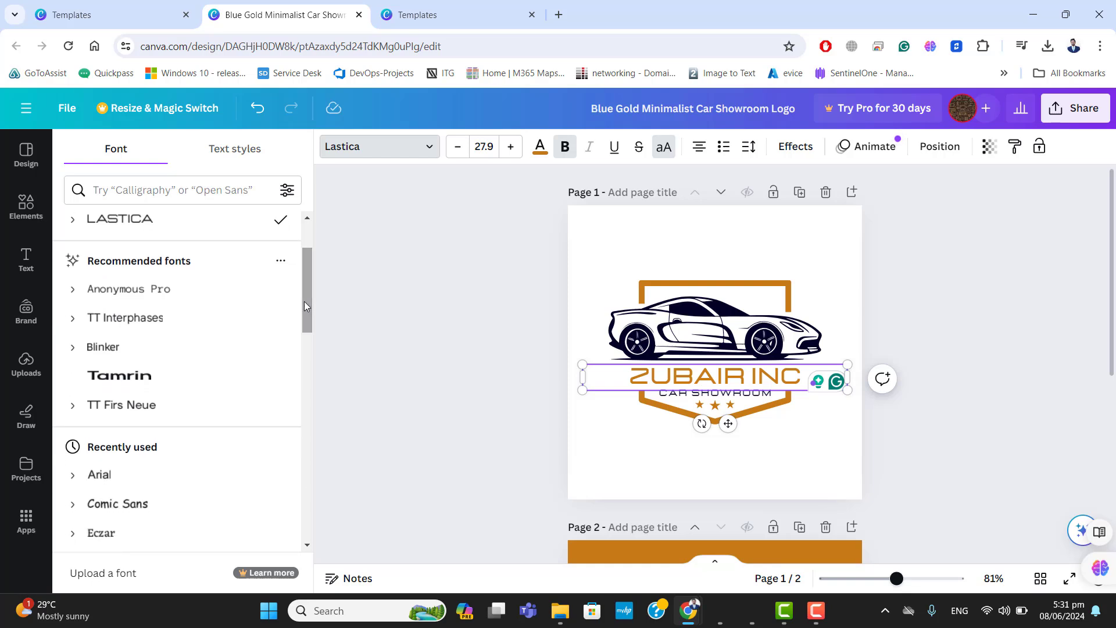
left_click(122, 482)
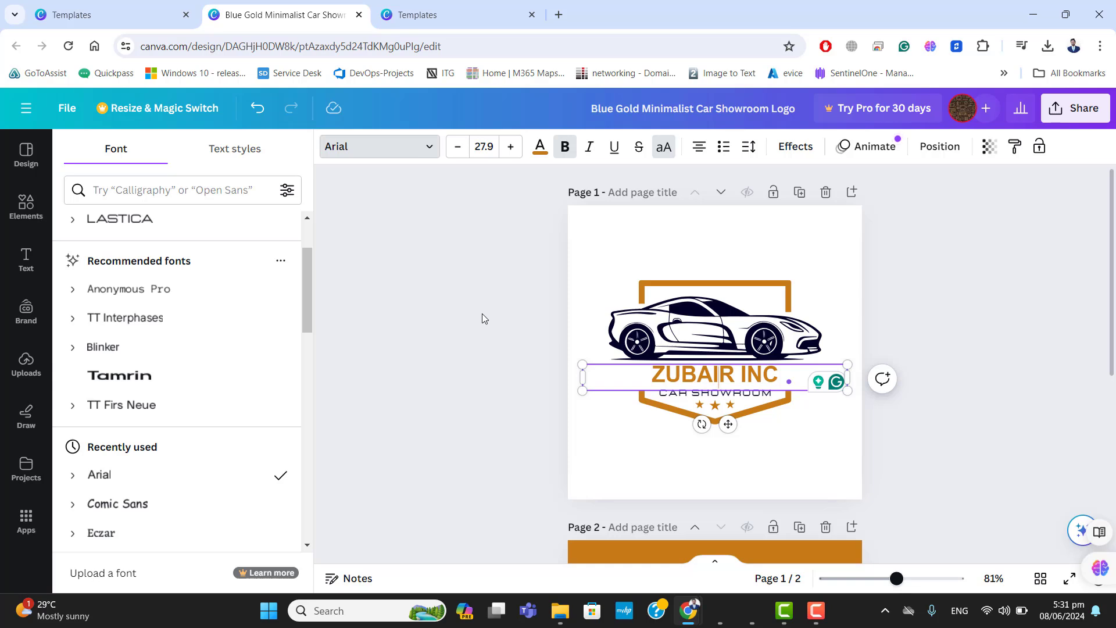
Change the text color of the company name on page 1 to the solid violet from the default colors
left_click(540, 152)
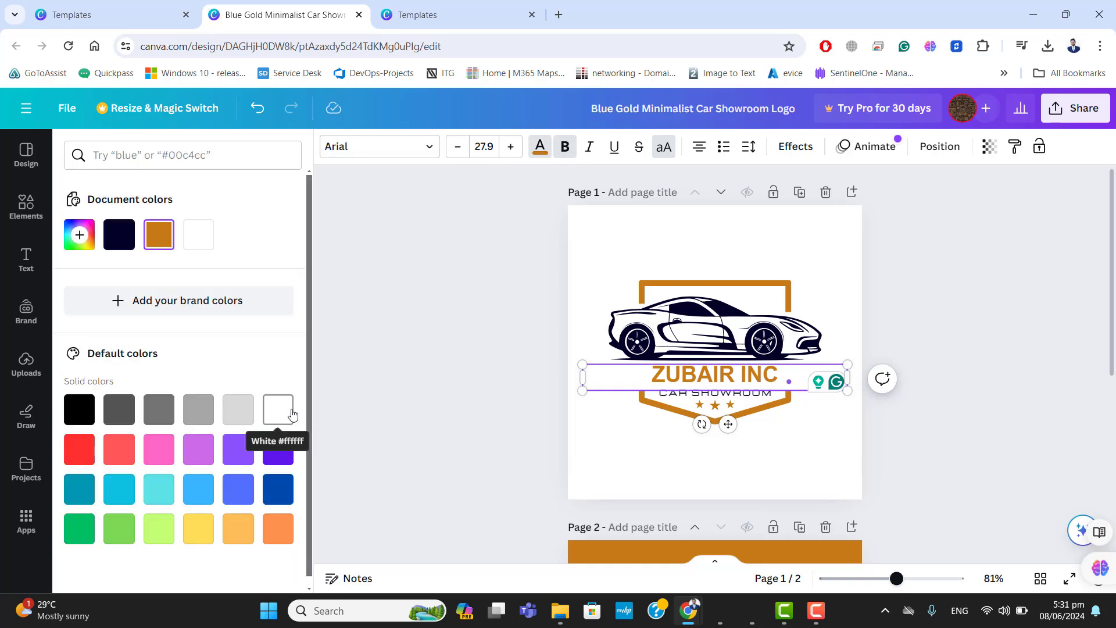
left_click(278, 490)
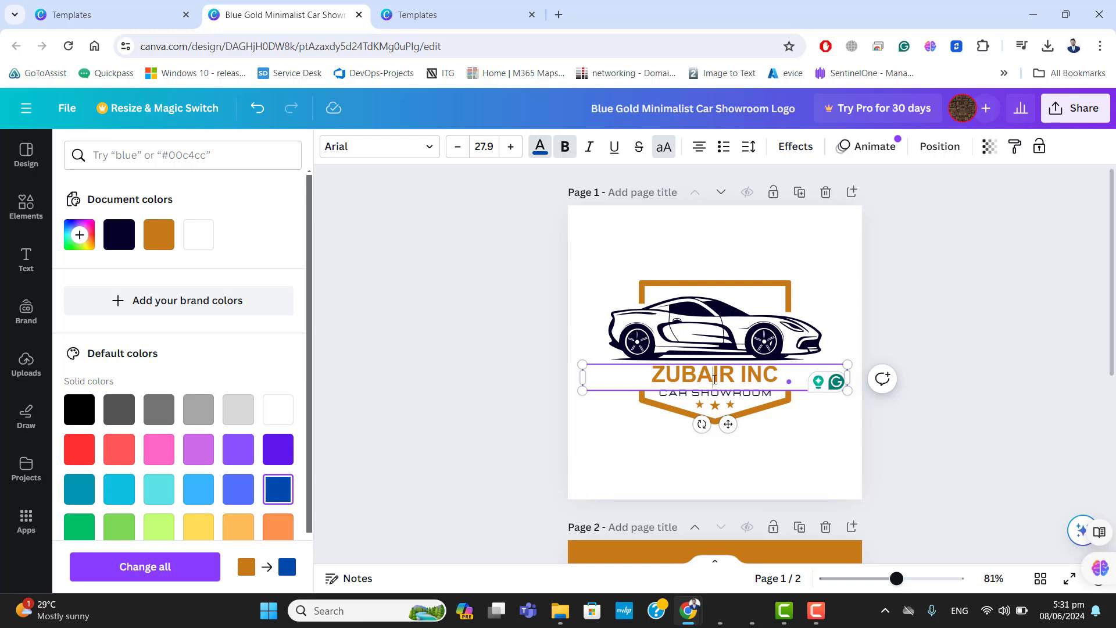
left_click_drag(779, 377, 598, 381)
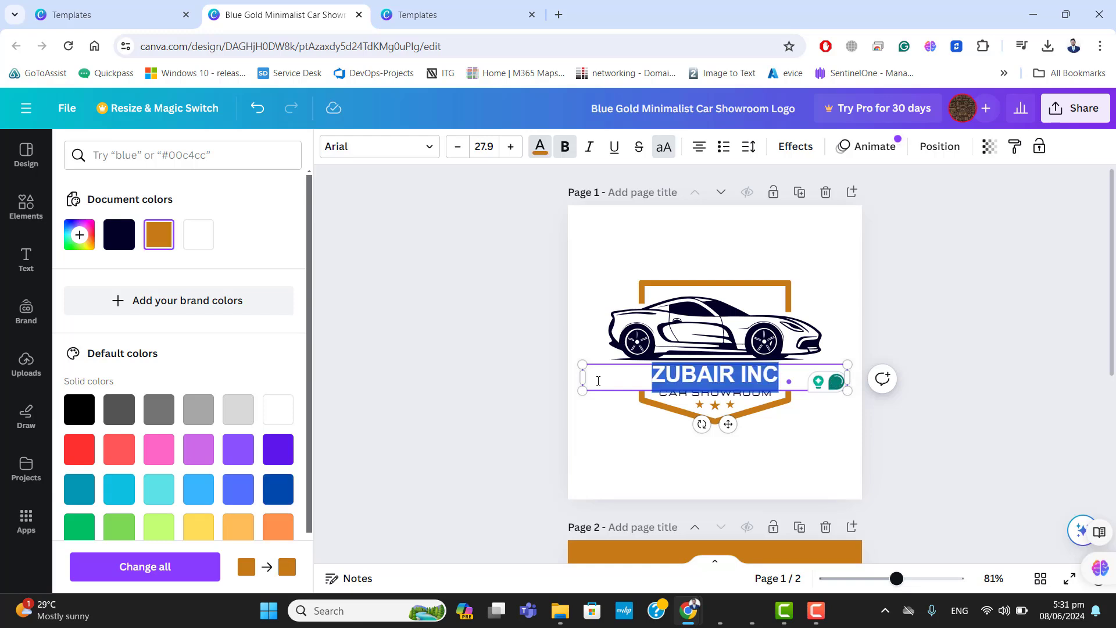
left_click(279, 456)
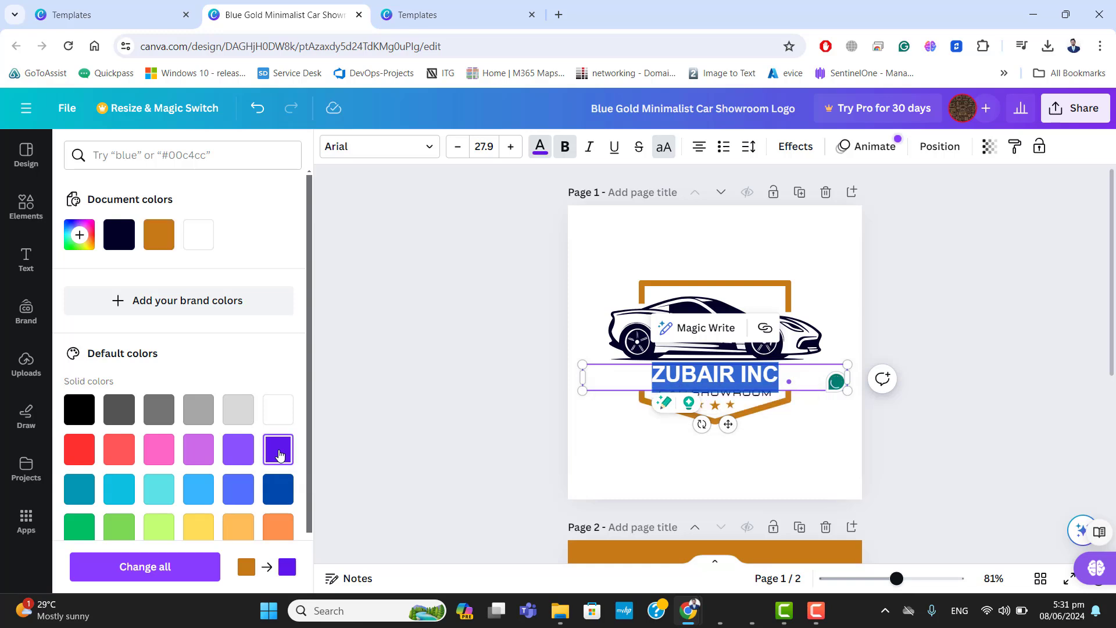
left_click(596, 426)
Change the font of the "CAR SHOWROOM" tagline on page 1 to Arial
left_click(750, 375)
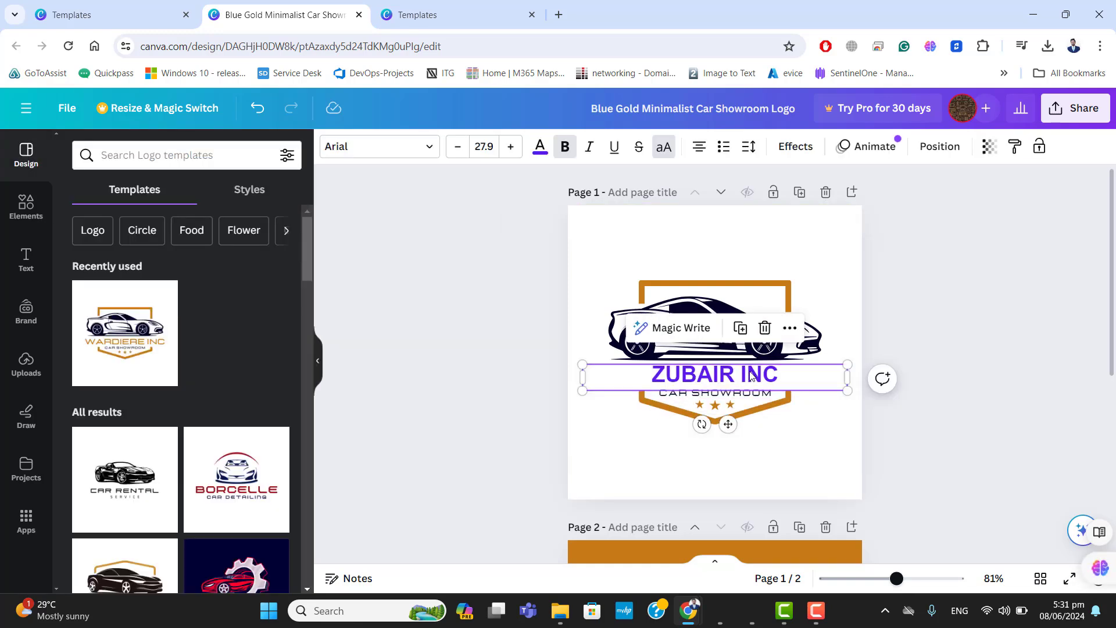
left_click(758, 395)
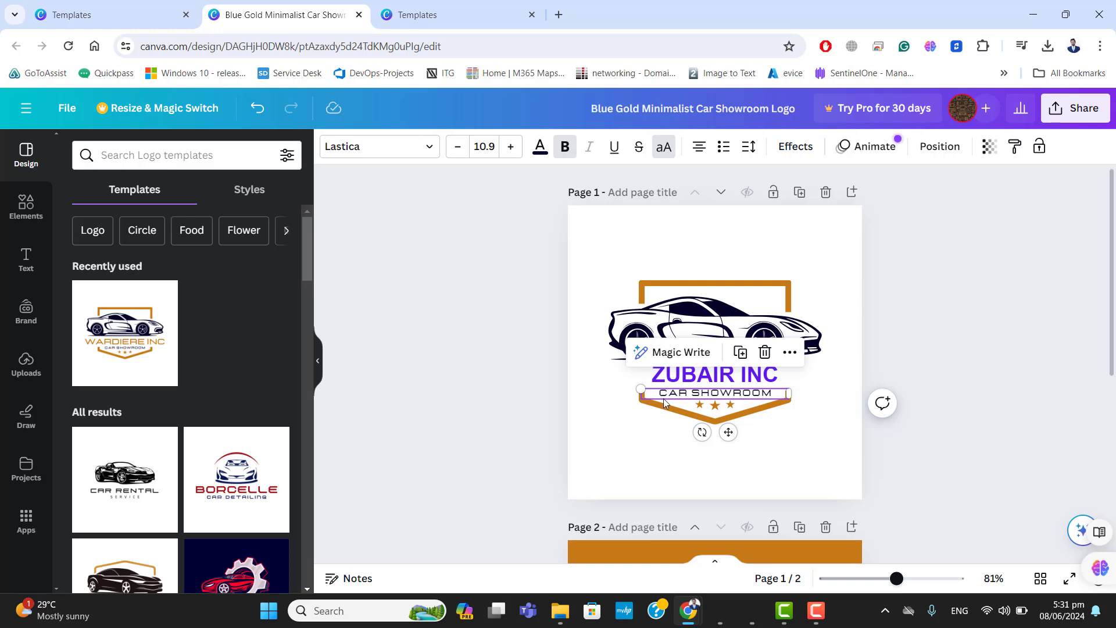
left_click(431, 150)
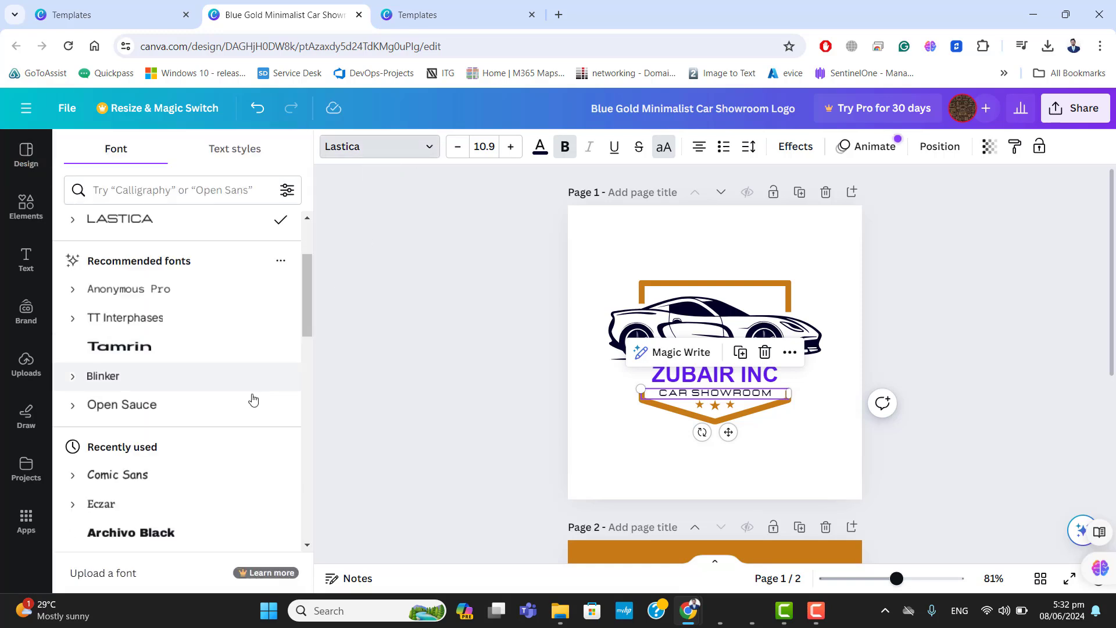
scroll(309, 309, "down", 5)
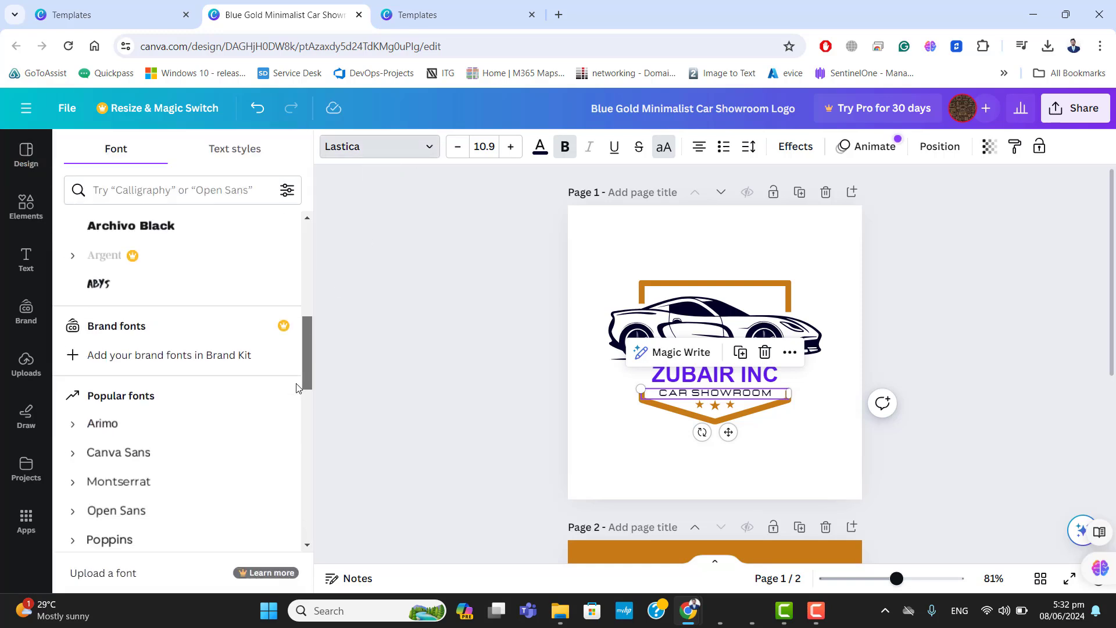
scroll(296, 388, "down", 5)
scroll(302, 376, "up", 10)
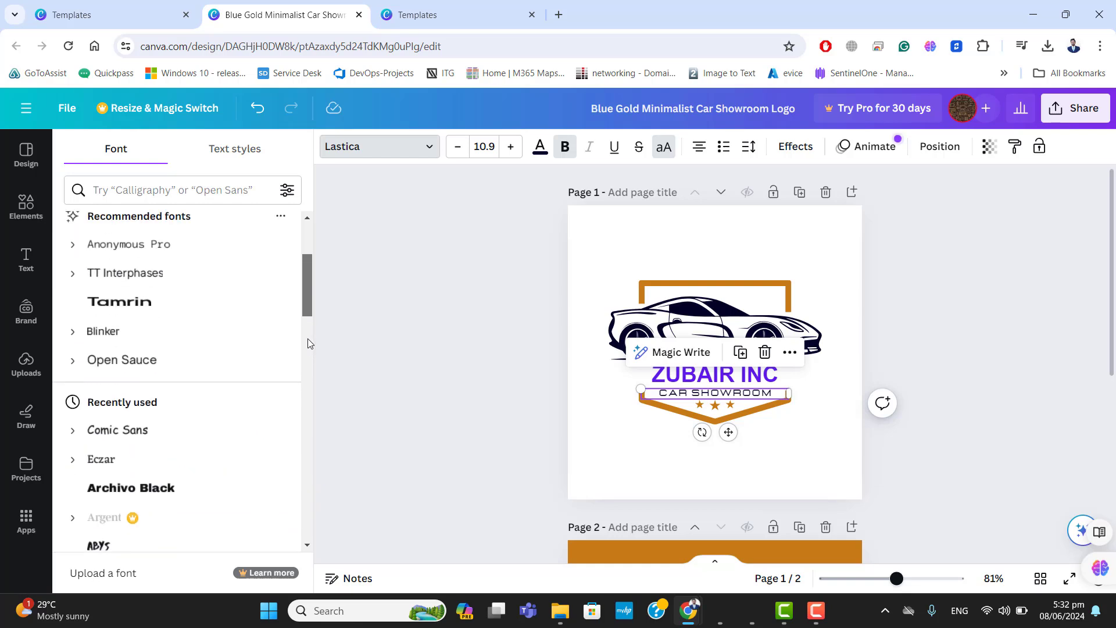
scroll(232, 314, "up", 2)
left_click(100, 290)
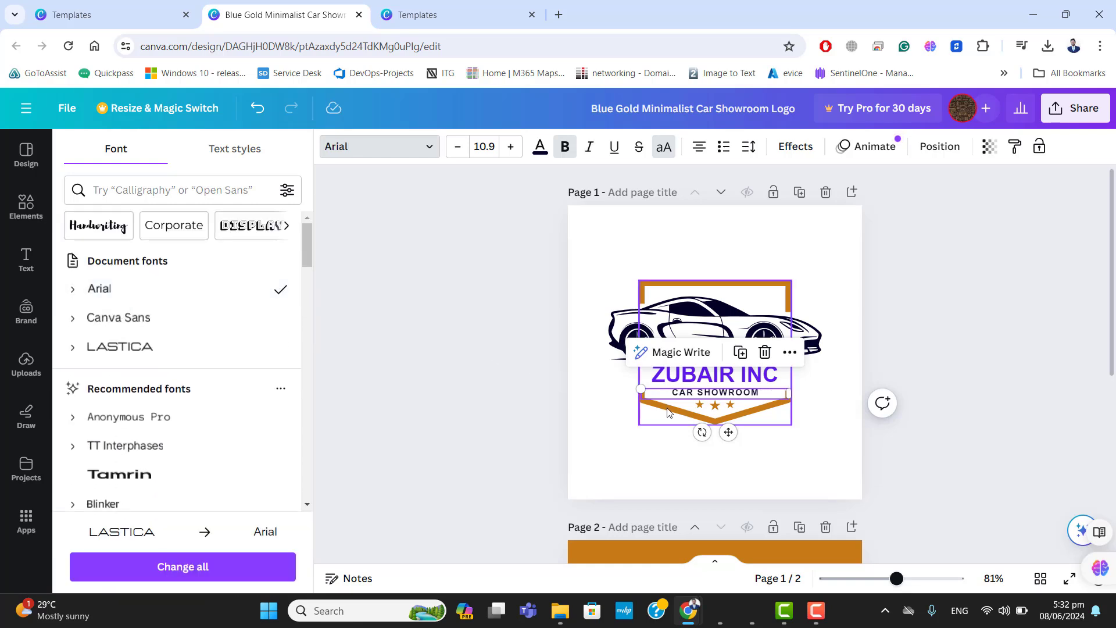
left_click(790, 429)
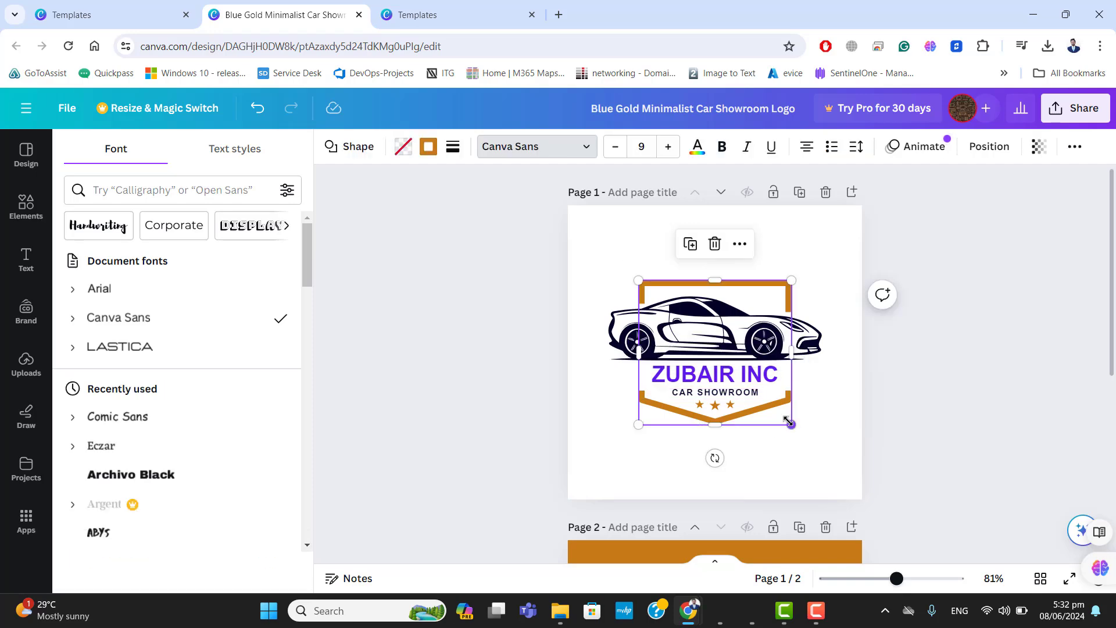
left_click(754, 395)
left_click(593, 368)
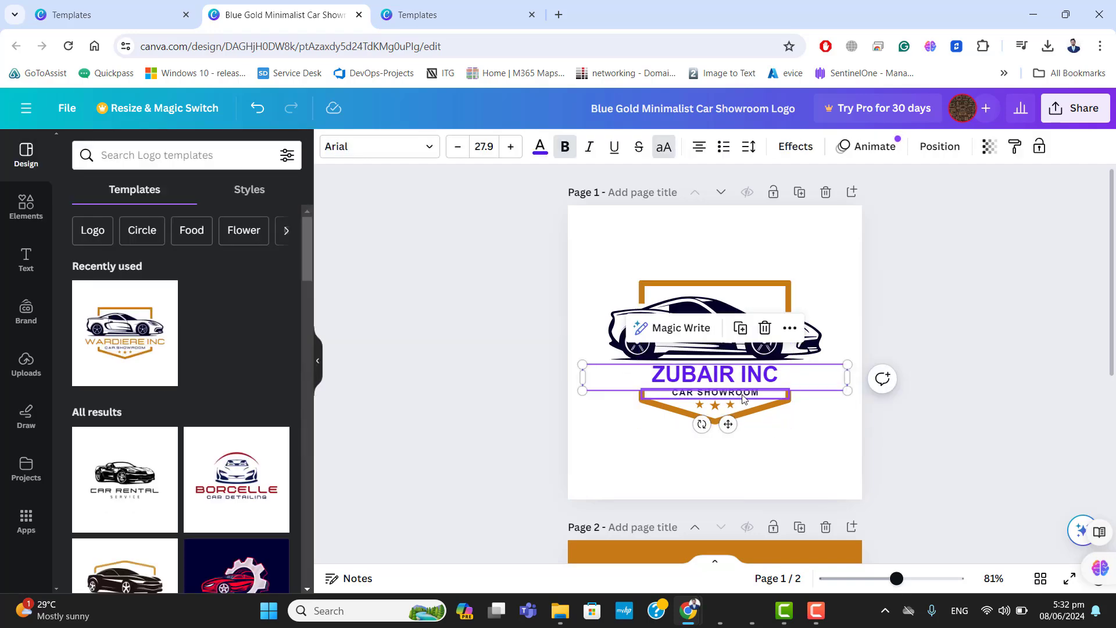
left_click(744, 398)
left_click(768, 449)
left_click(779, 444)
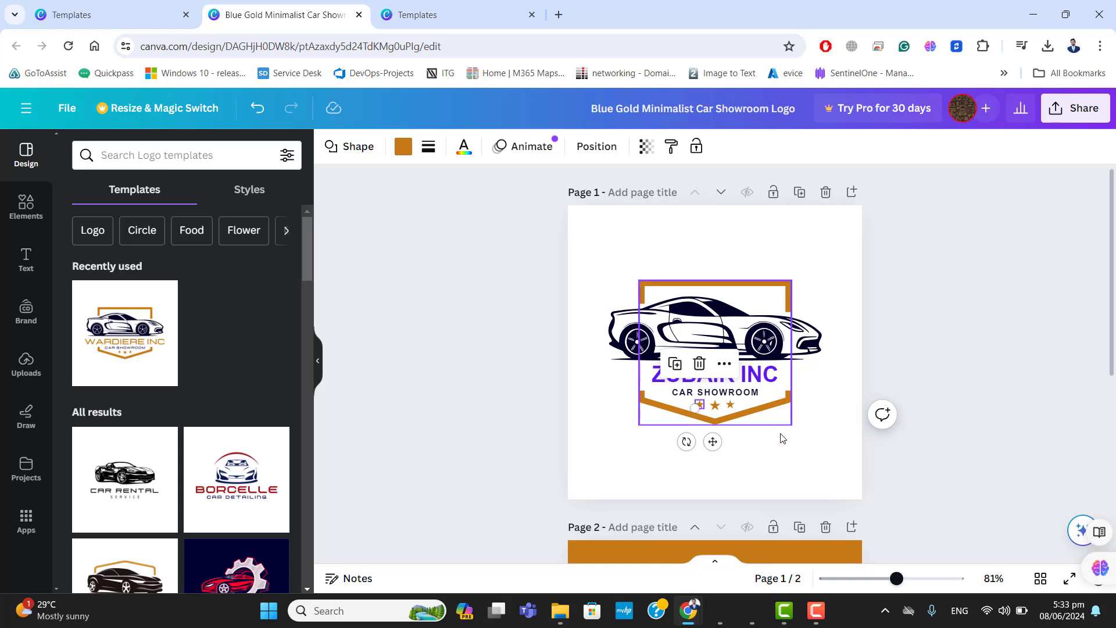
left_click(798, 449)
Try dark blue, royal blue and light blue as the border color of the shield frame on page 1
left_click(730, 280)
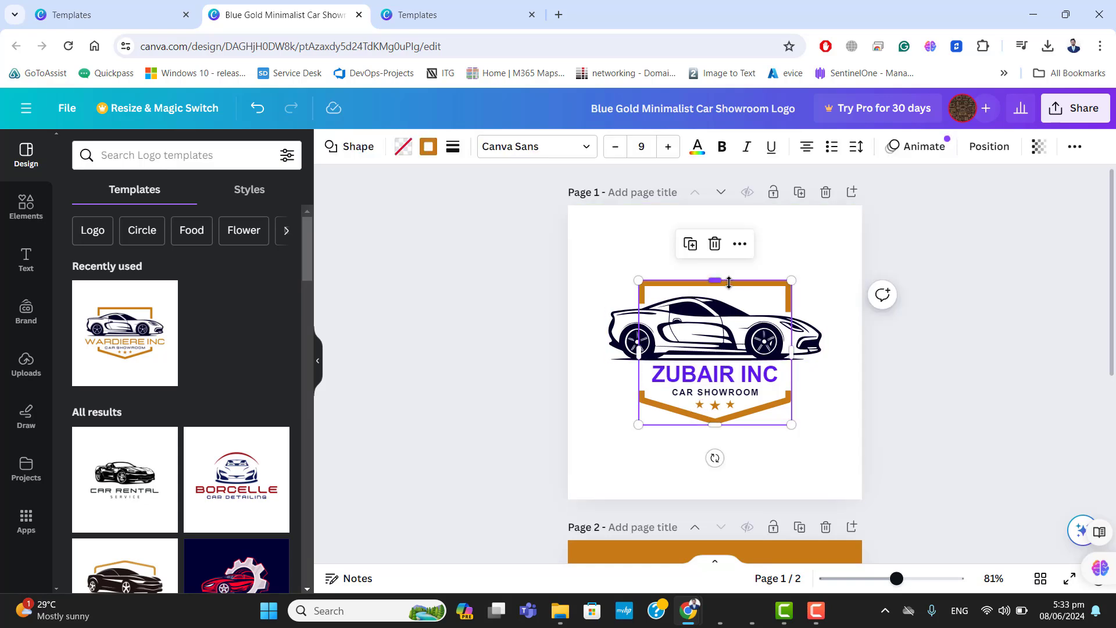
left_click(429, 149)
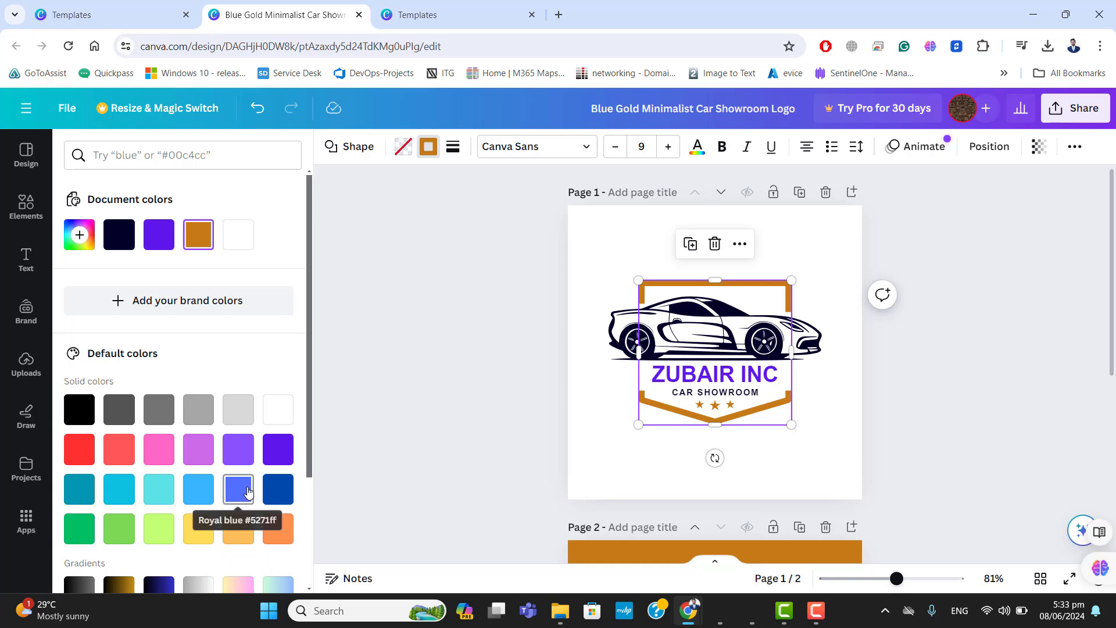
left_click(269, 491)
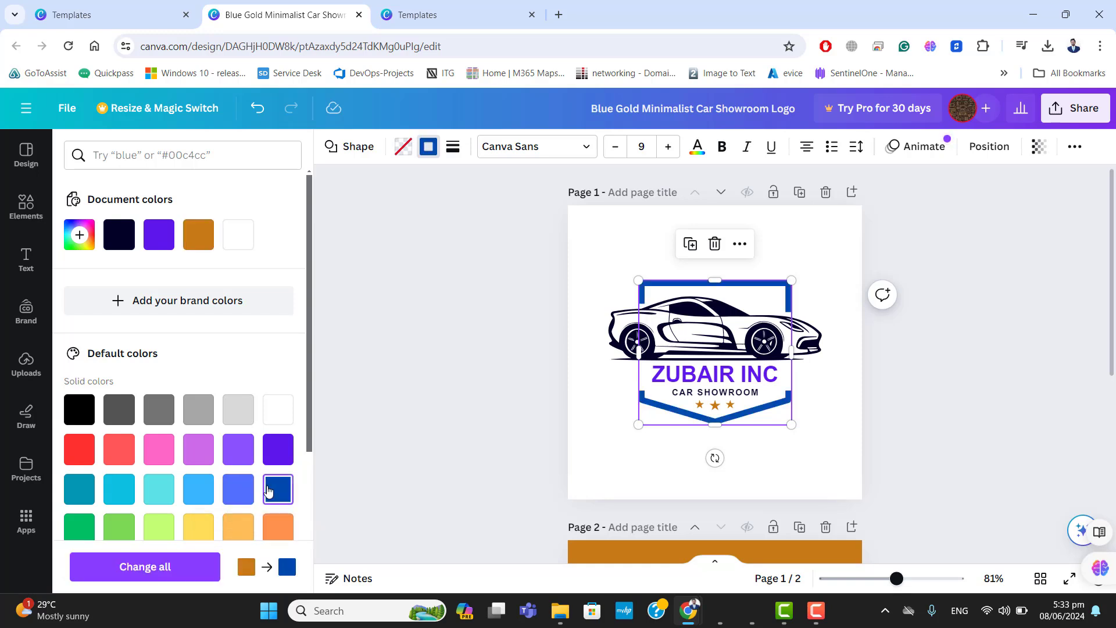
left_click(234, 492)
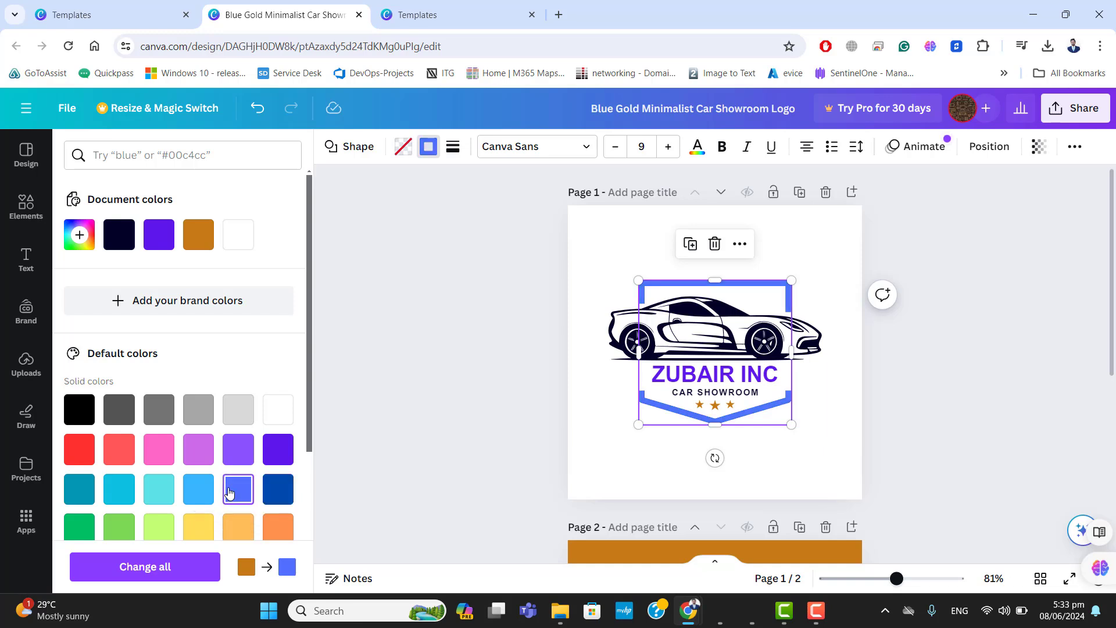
left_click(194, 494)
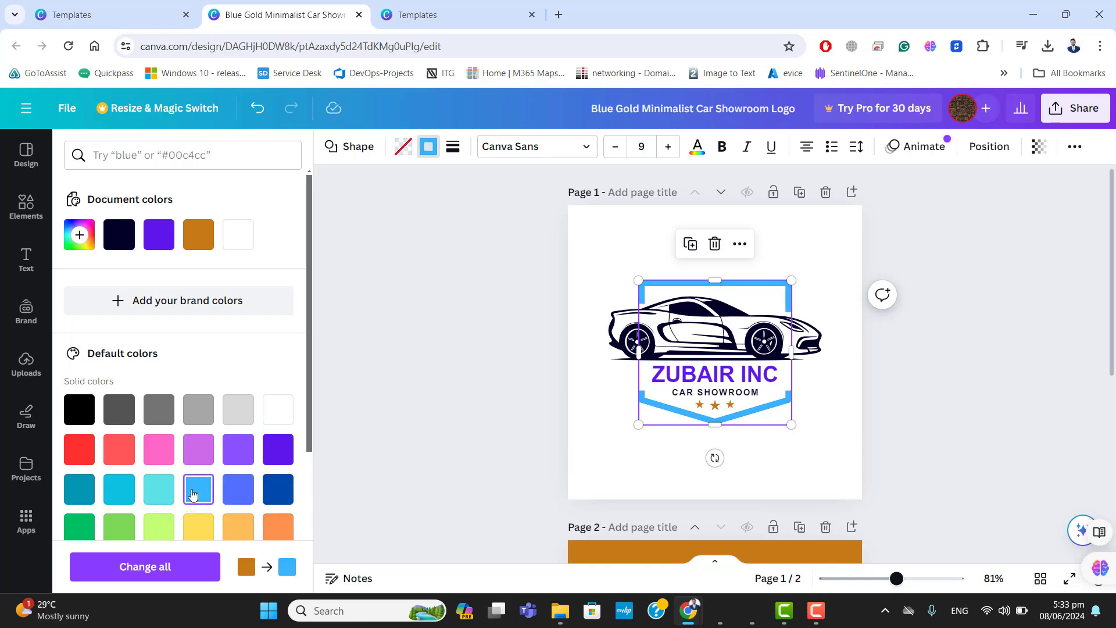
left_click(608, 486)
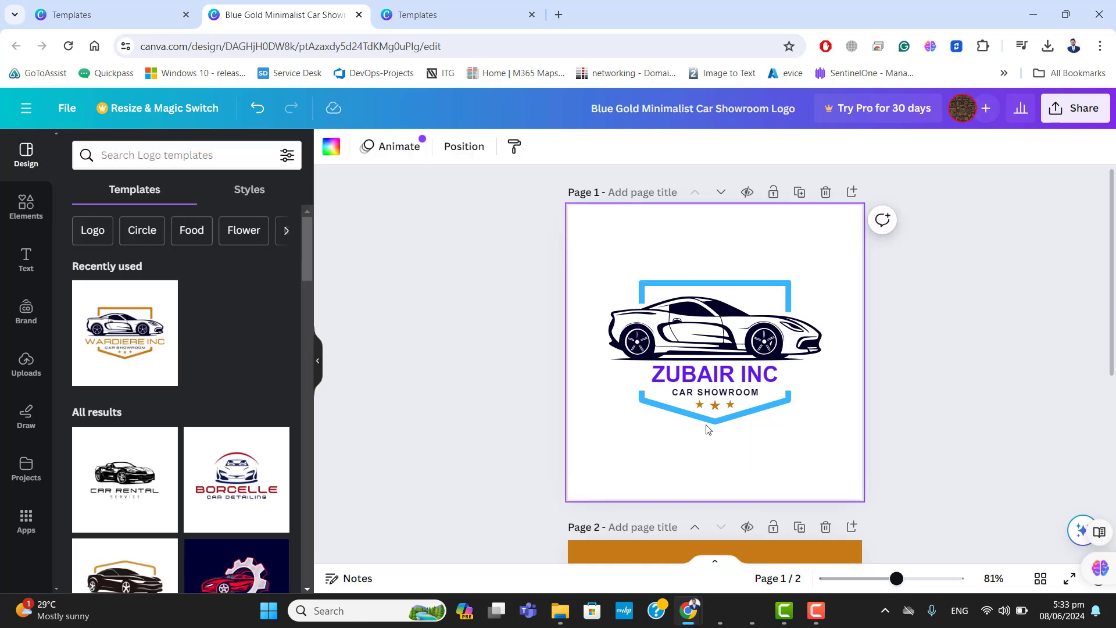
Try a gradient and other solid colors on the shield frame's border, settling on red from the default colors
left_click(726, 421)
left_click(428, 146)
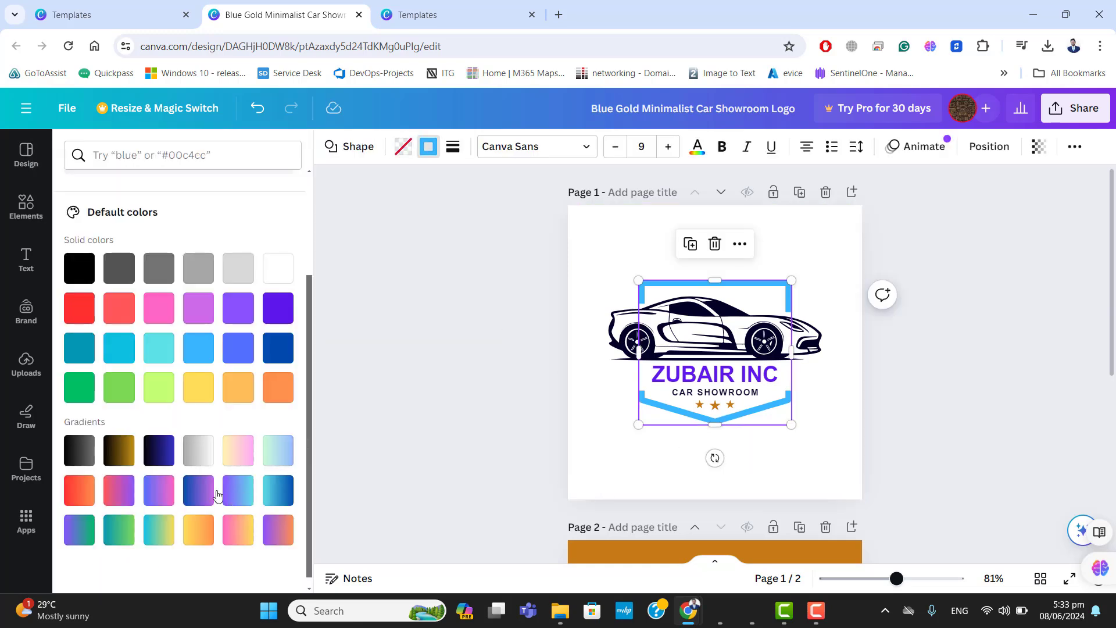
left_click(278, 457)
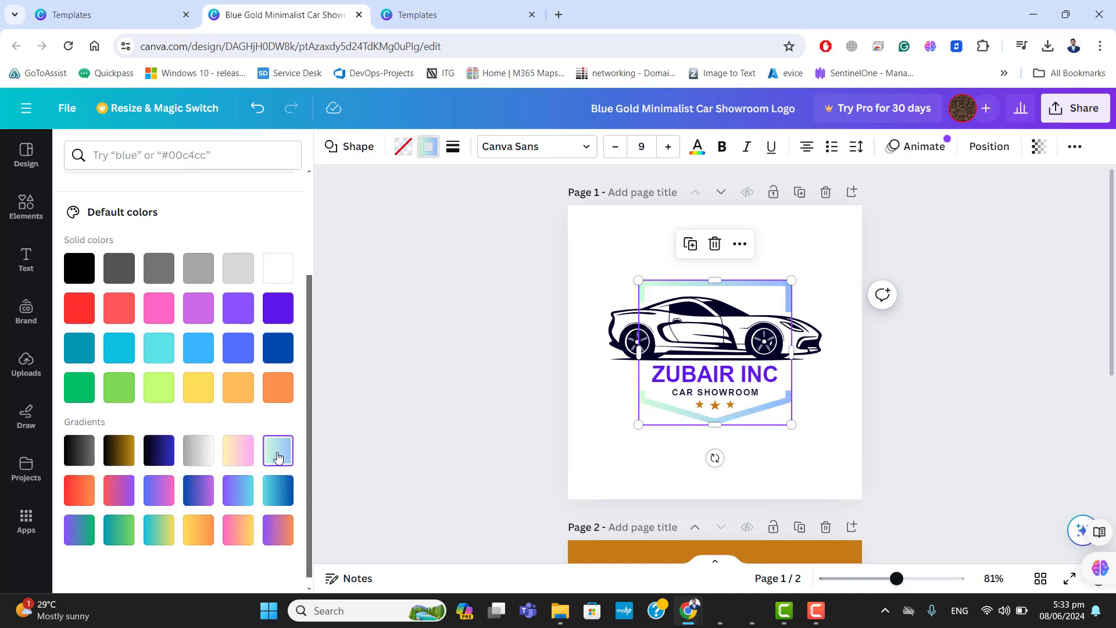
left_click(276, 388)
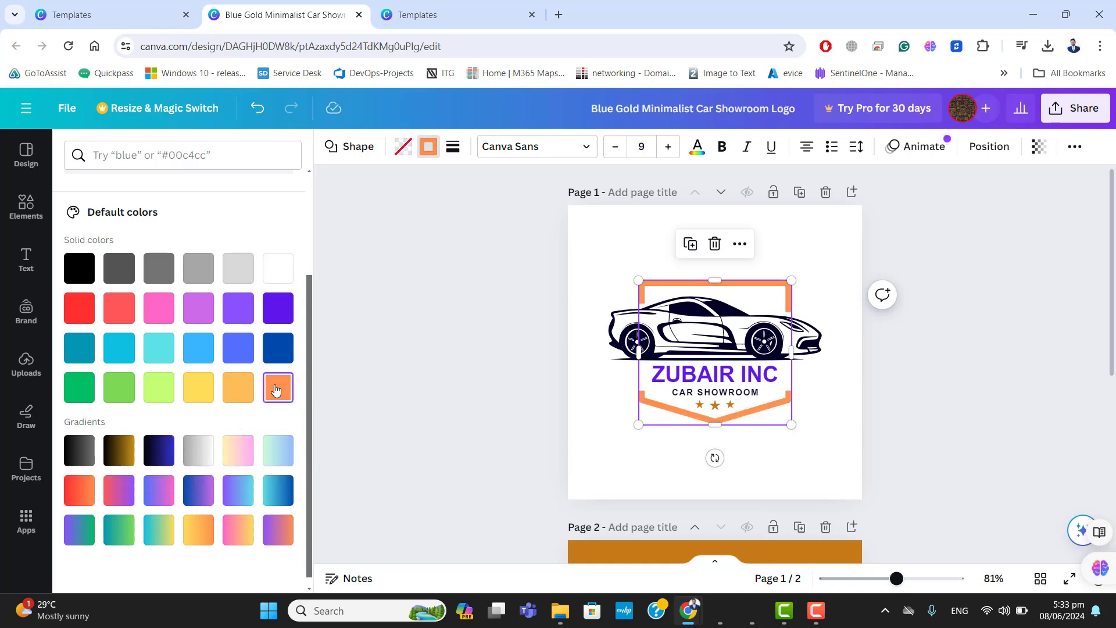
left_click(237, 387)
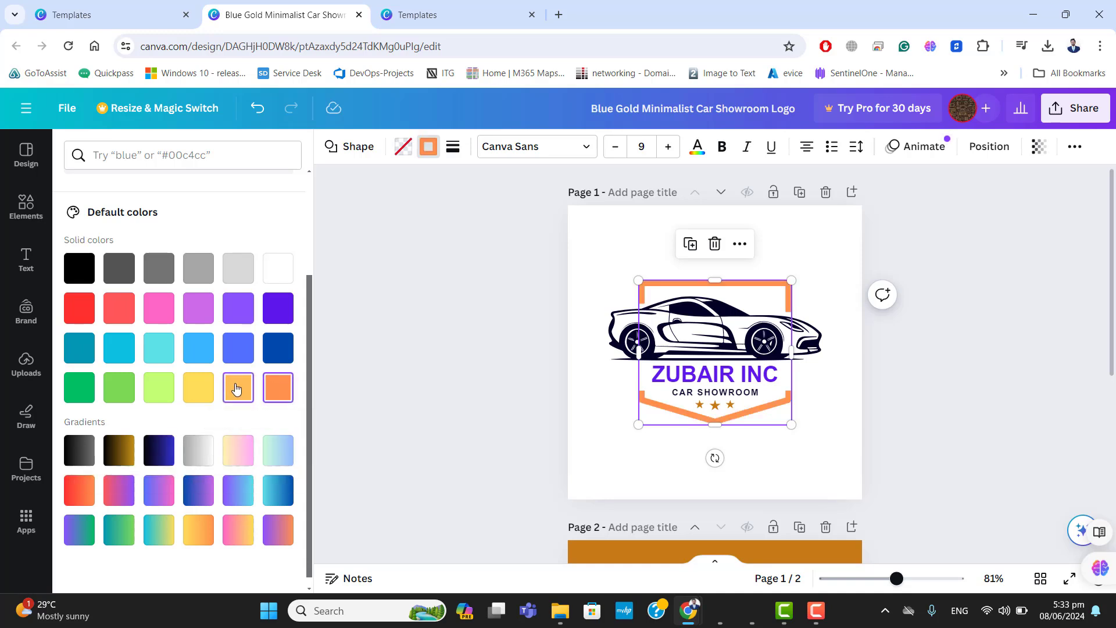
left_click(113, 352)
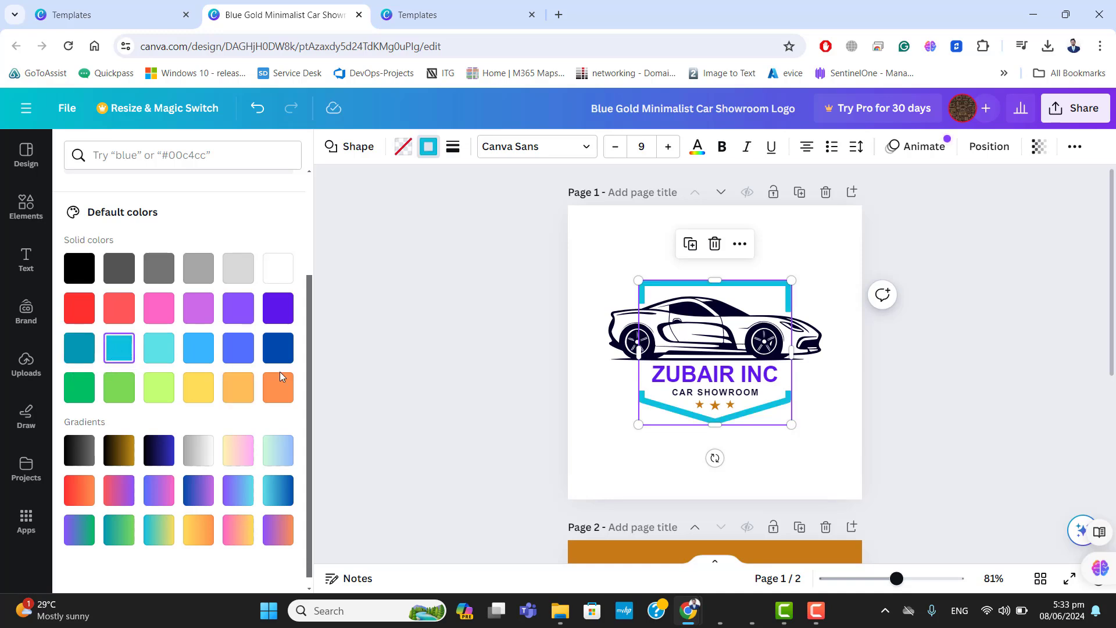
left_click(79, 350)
left_click(80, 308)
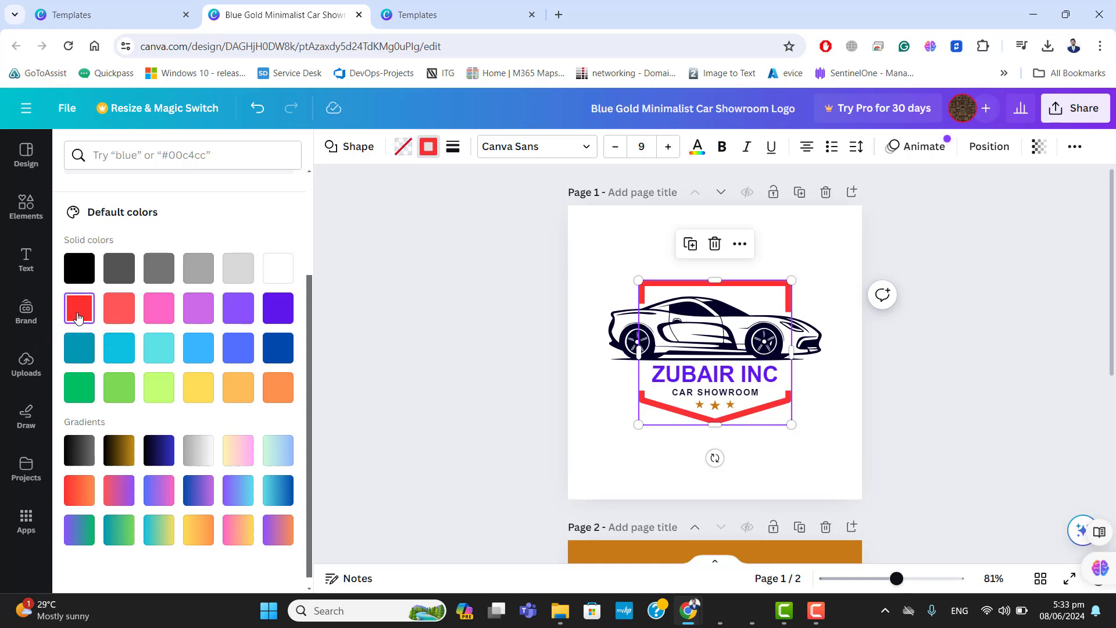
key("Escape")
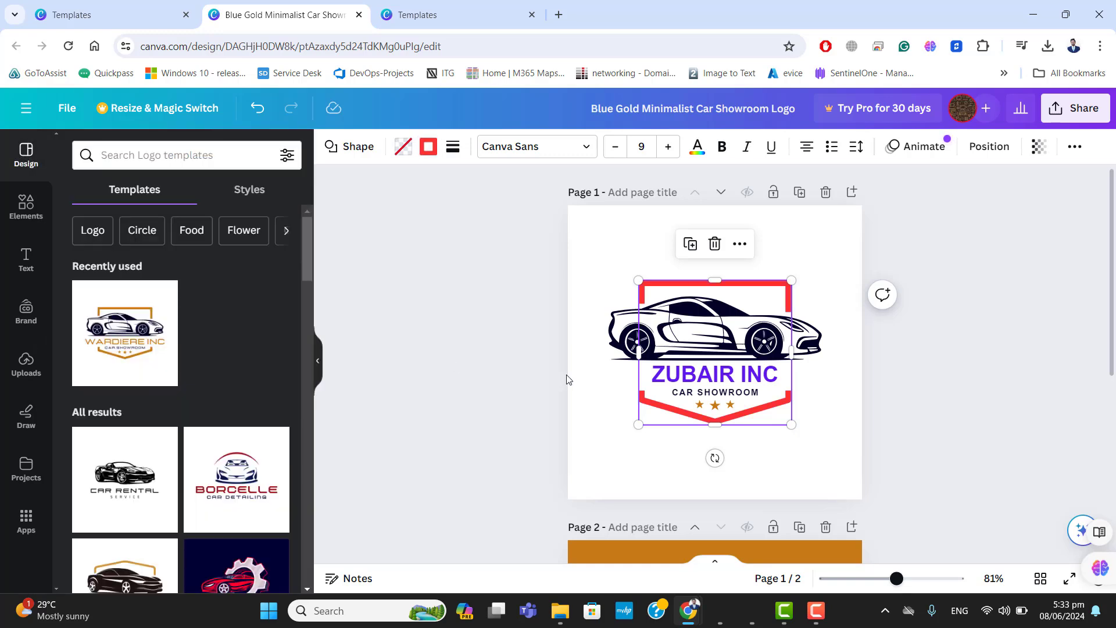
left_click(587, 377)
left_click(594, 446)
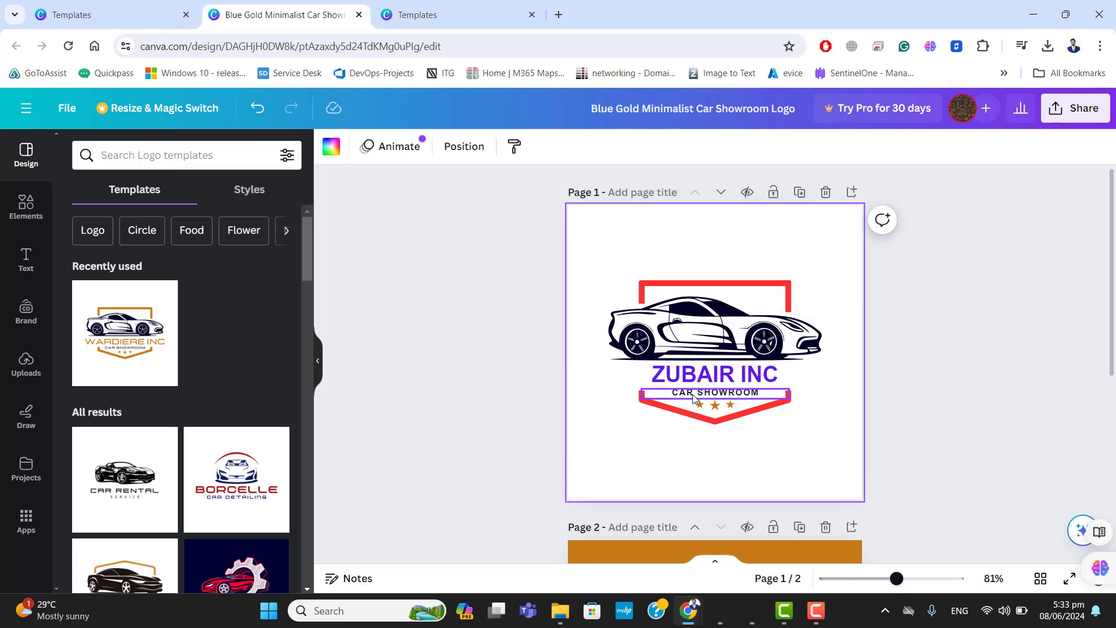
Recolor a star below the tagline to the document's red and apply the same color replacement across all pages
left_click(715, 404)
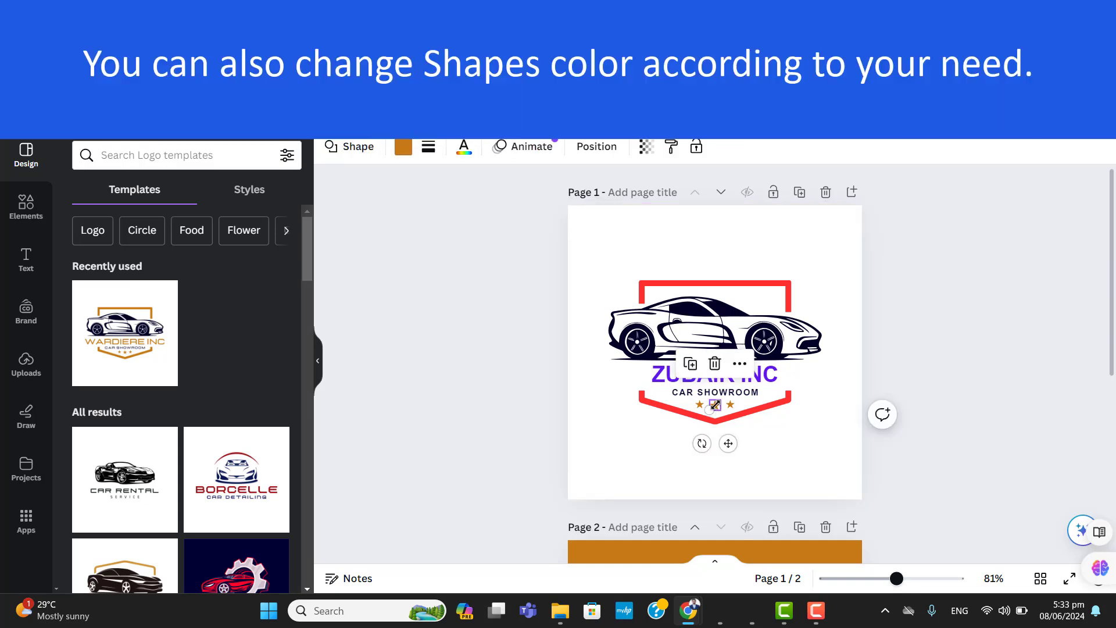
left_click(730, 404)
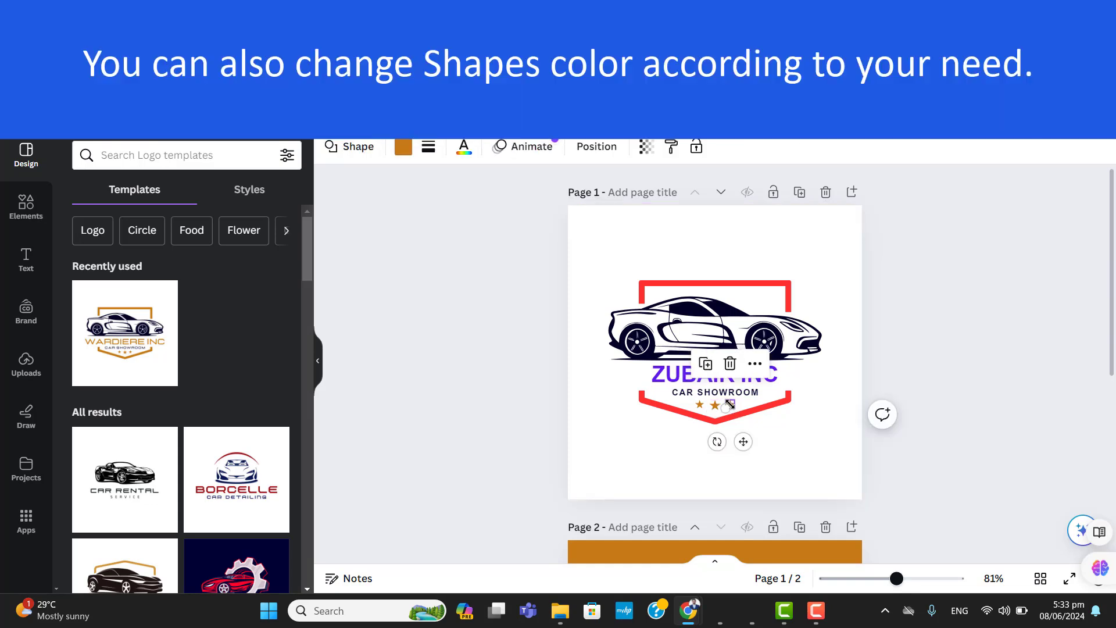
left_click(698, 403)
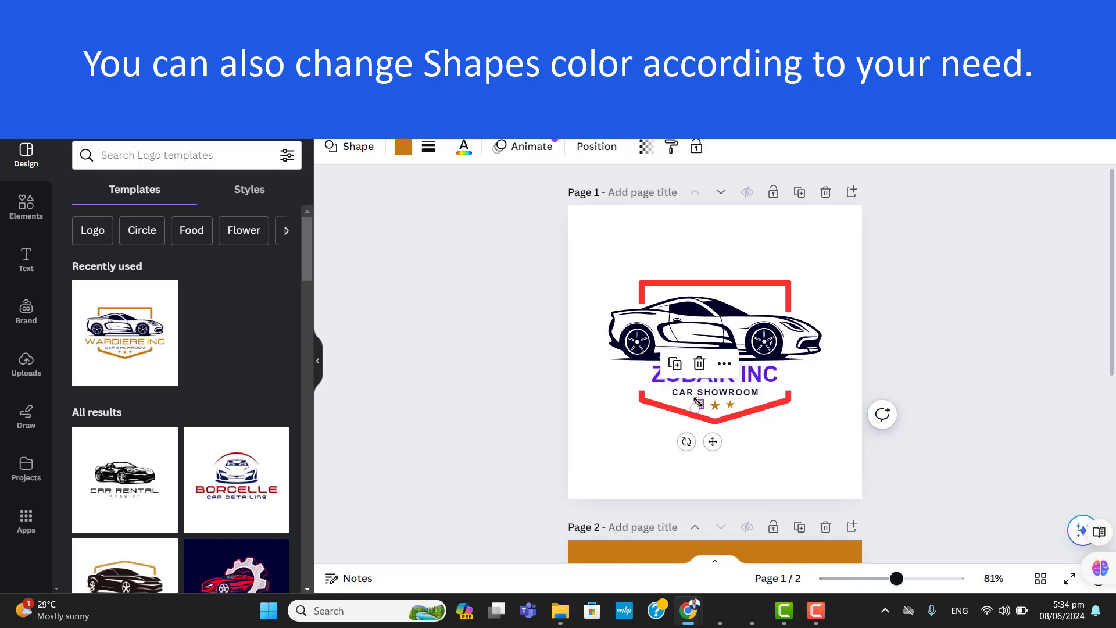
left_click(406, 153)
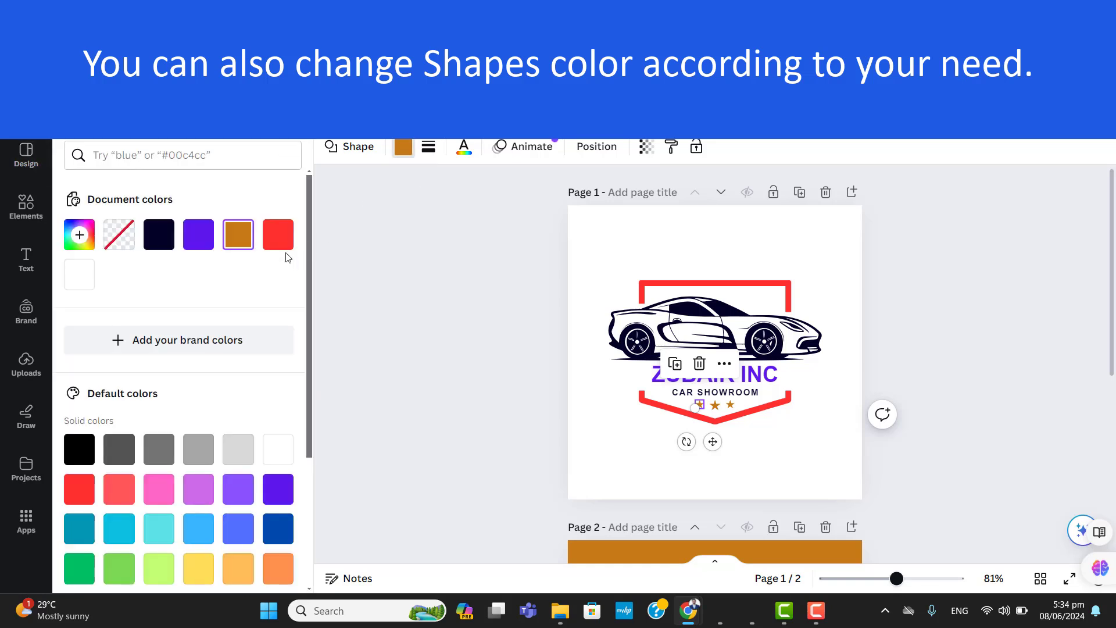
left_click(278, 235)
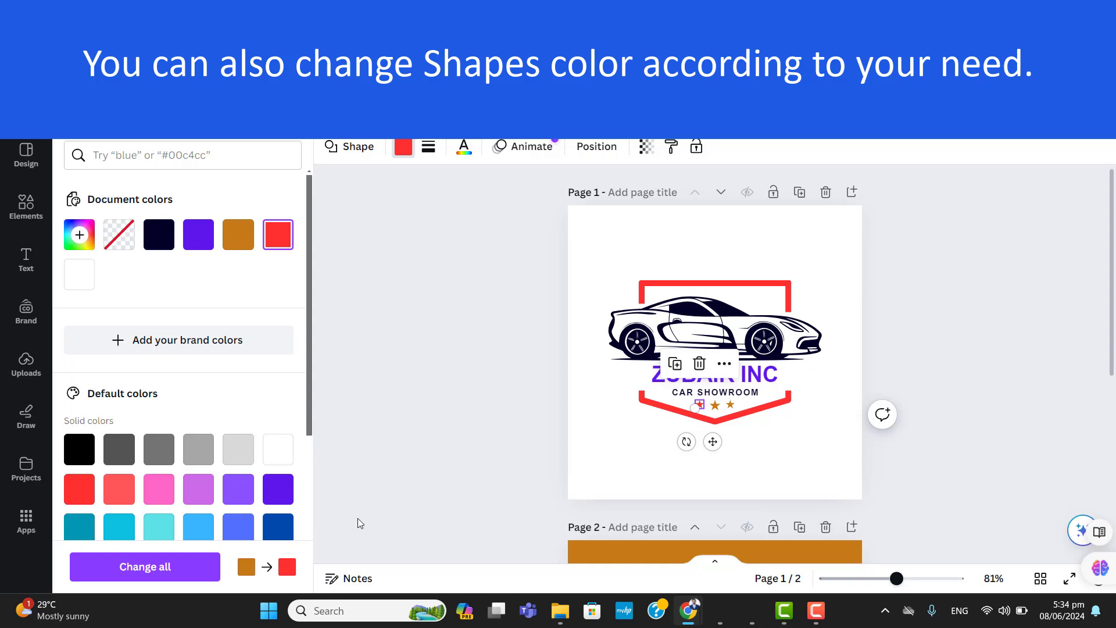
left_click(184, 574)
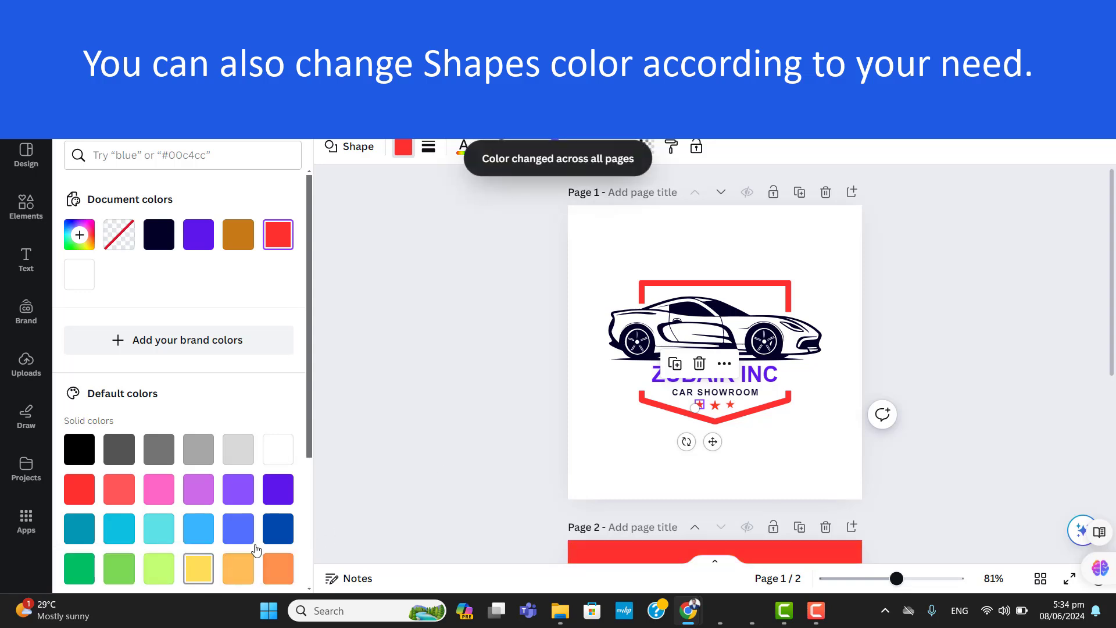
left_click(718, 413)
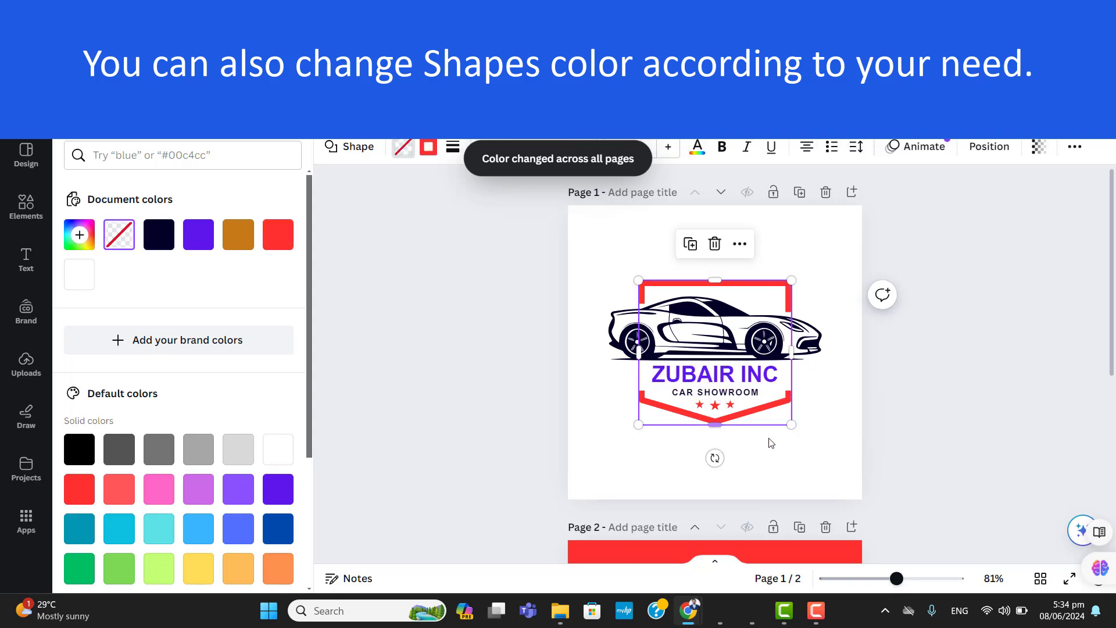
left_click(703, 377)
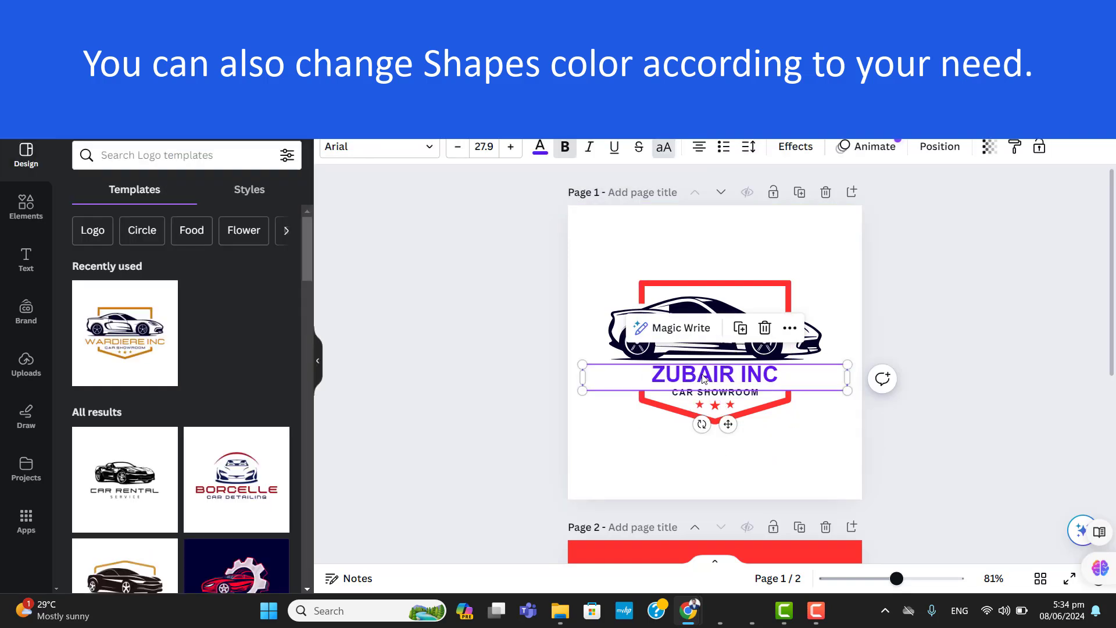
Try white and gray as the company name's text color on page 1, settling on the document's red #ff3131
left_click(539, 149)
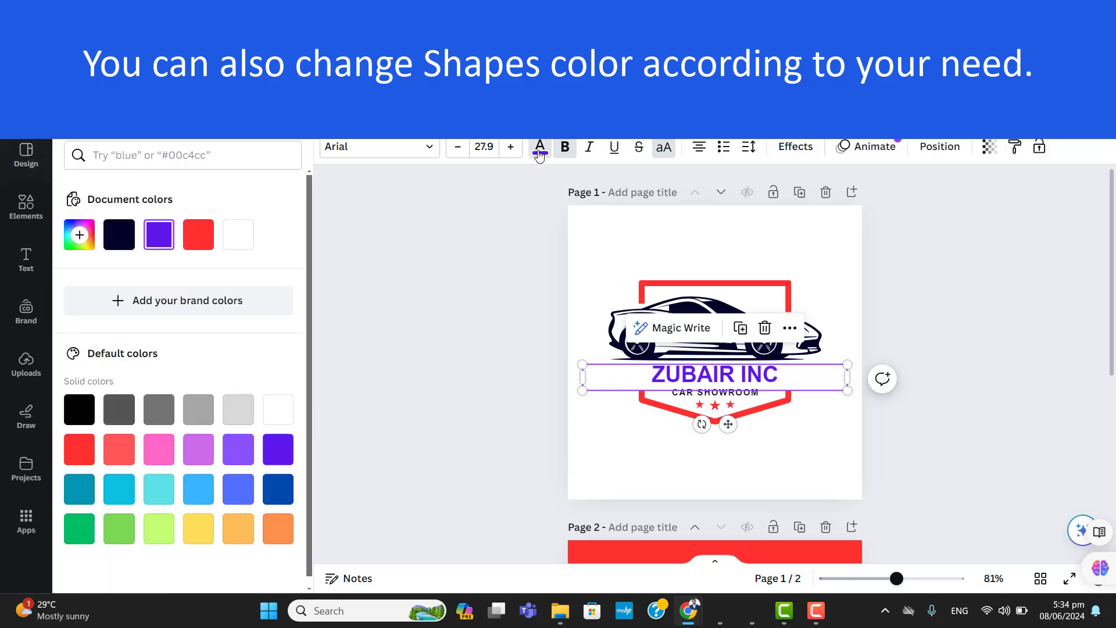
left_click(281, 415)
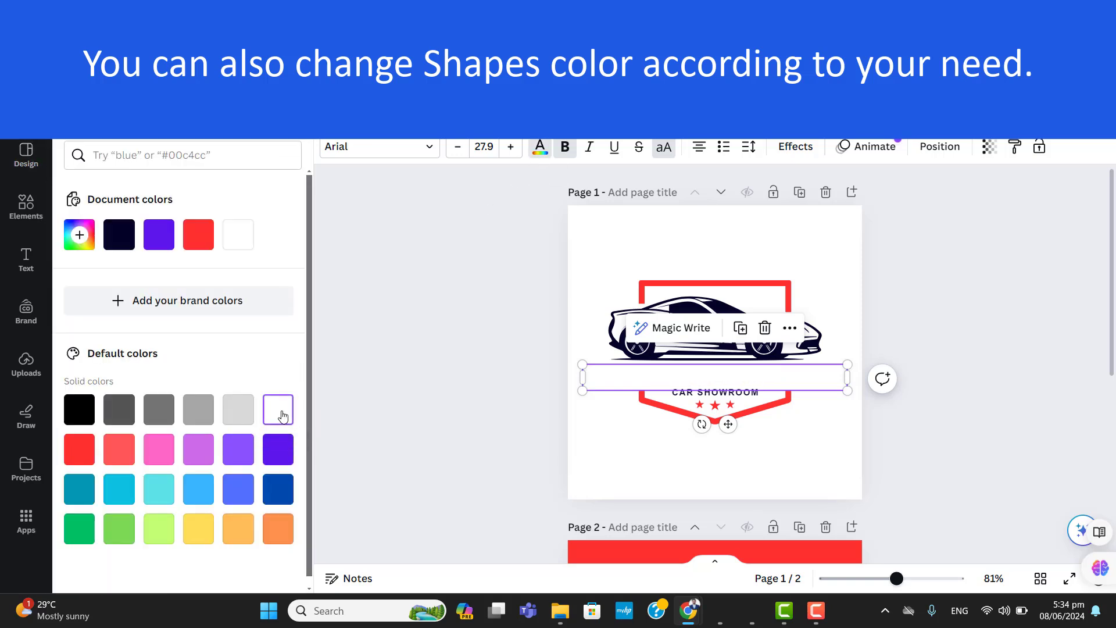
left_click(200, 419)
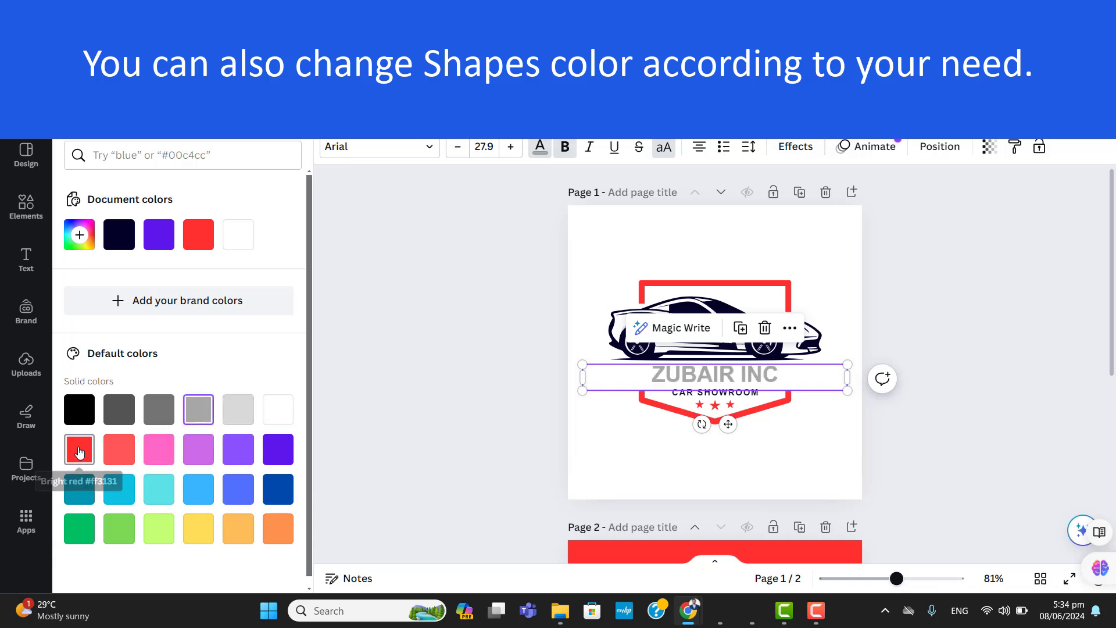
left_click(198, 239)
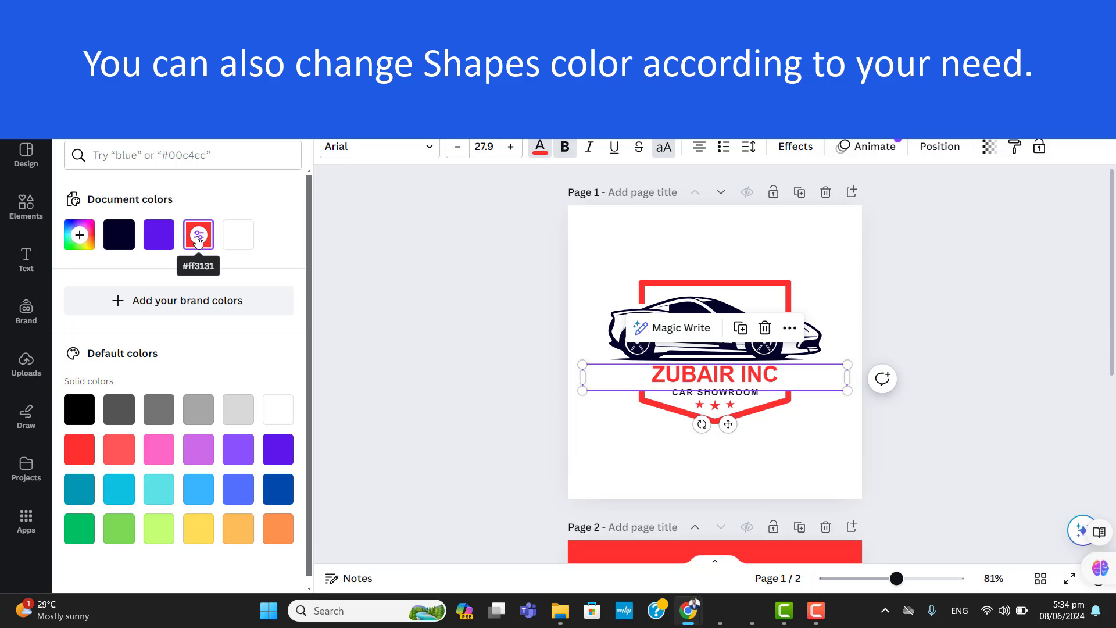
left_click(837, 428)
Change the text color of the "CAR SHOWROOM" tagline on page 1 to the document's red
left_click(729, 393)
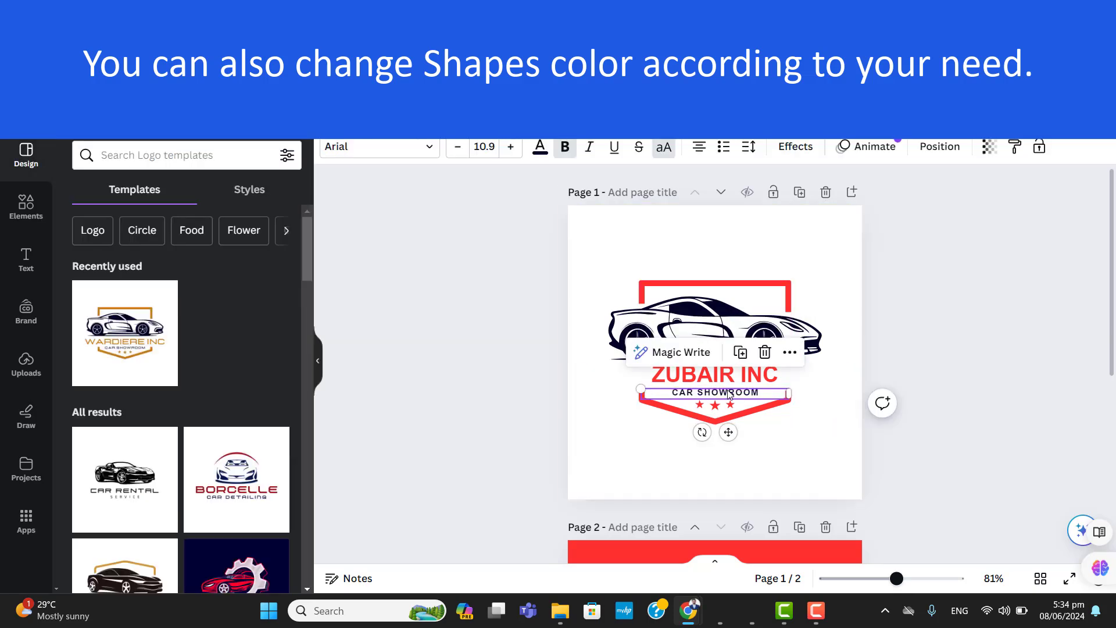
left_click(540, 150)
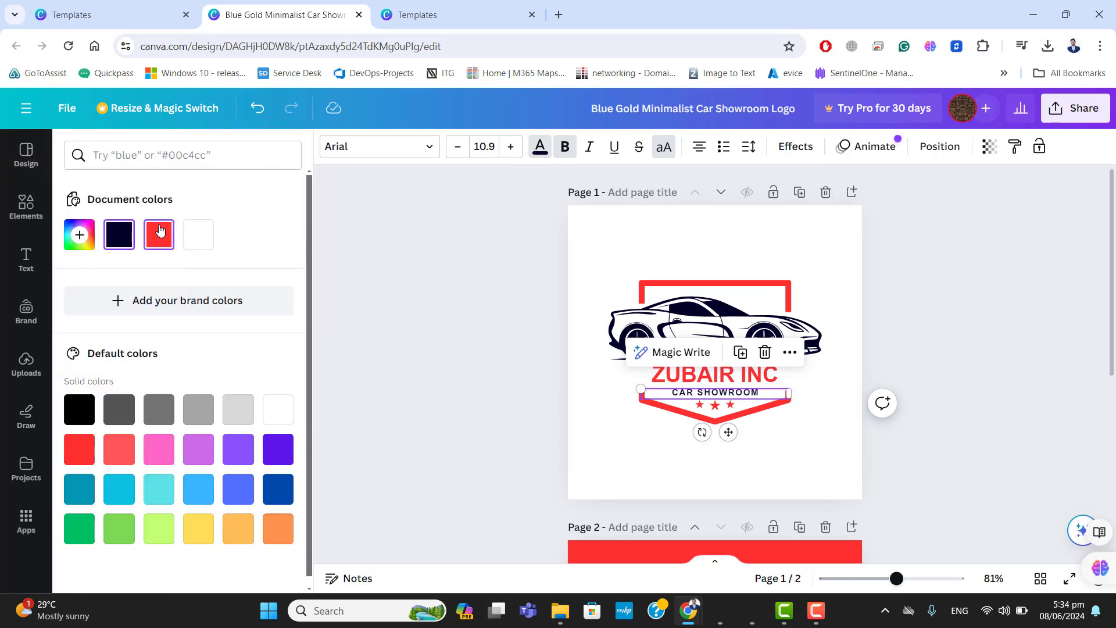
left_click(158, 234)
left_click(803, 466)
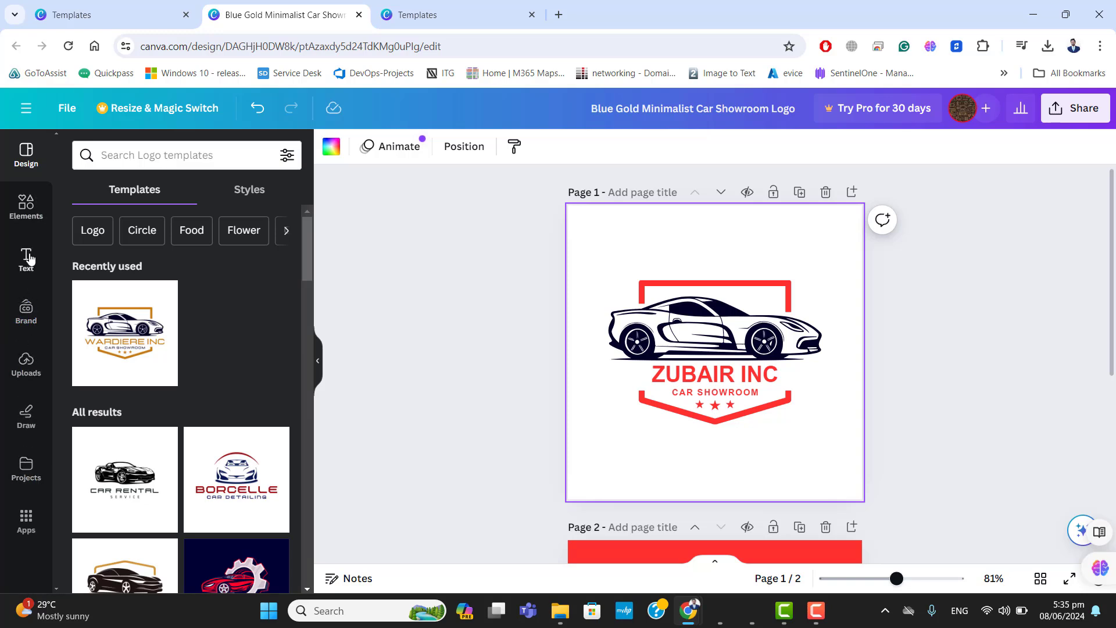
Browse the full shapes library and place a five-pointed star below the shield frame on page 1
left_click(26, 203)
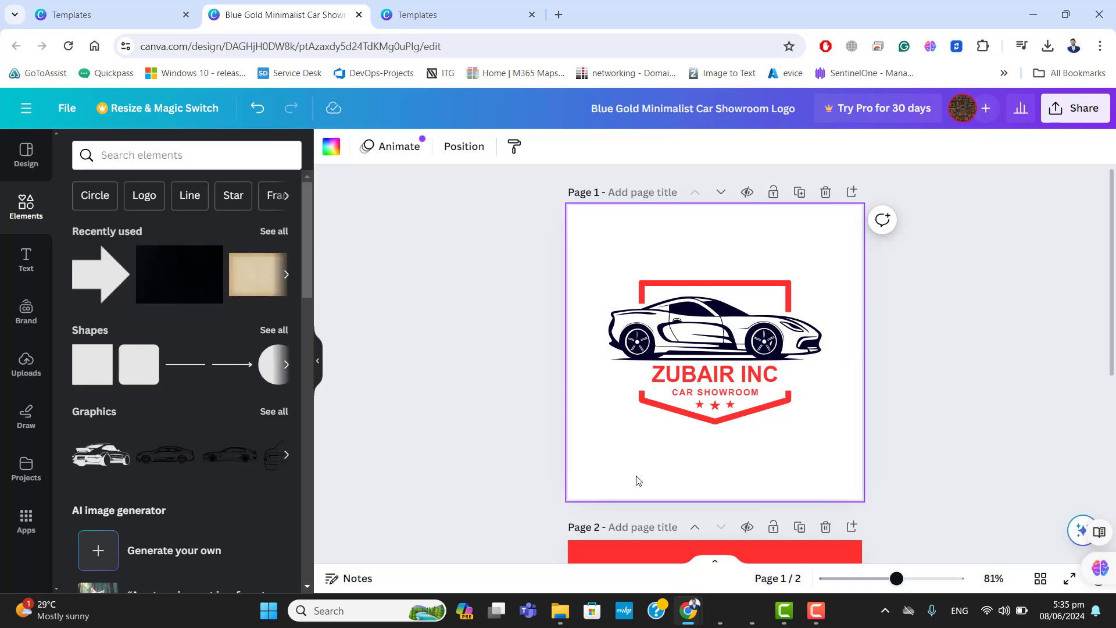
left_click(287, 369)
left_click(287, 368)
left_click(288, 367)
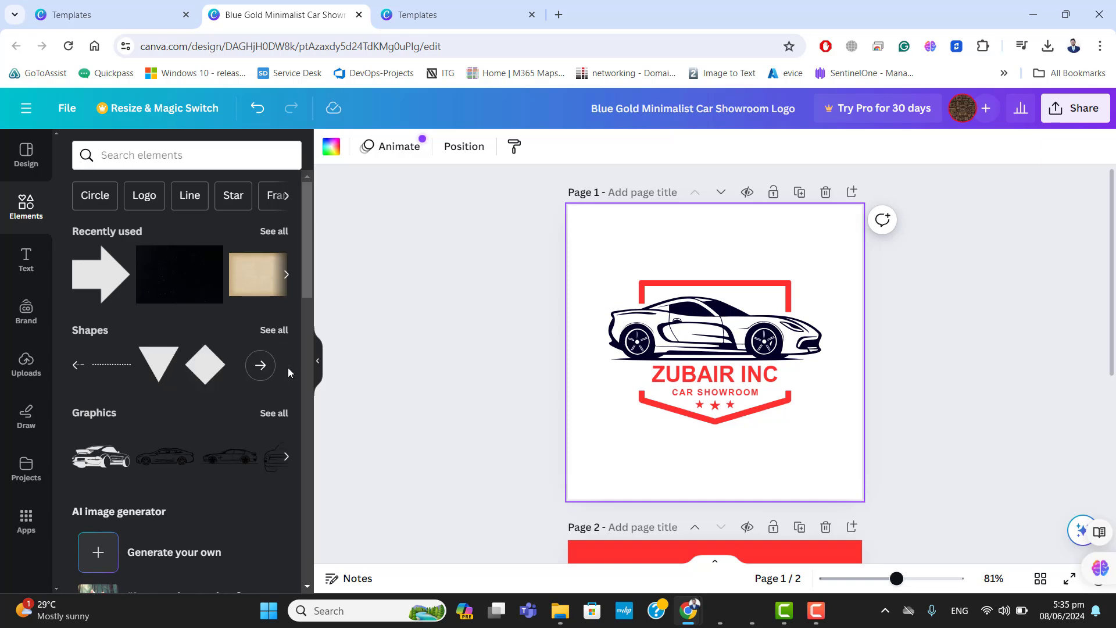
left_click(280, 330)
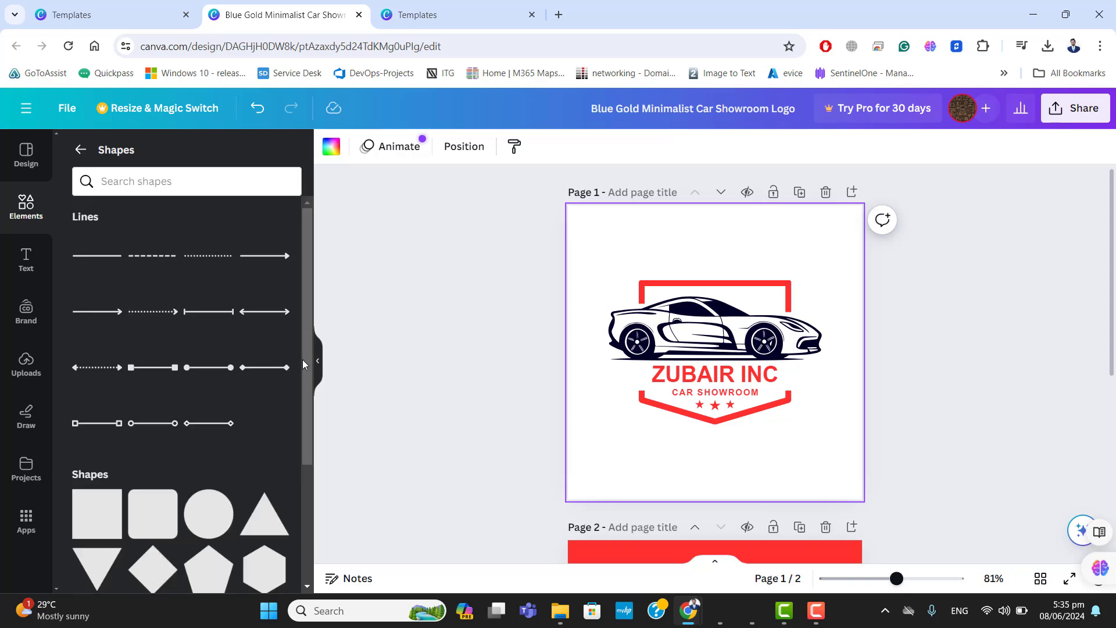
left_click_drag(308, 365, 297, 505)
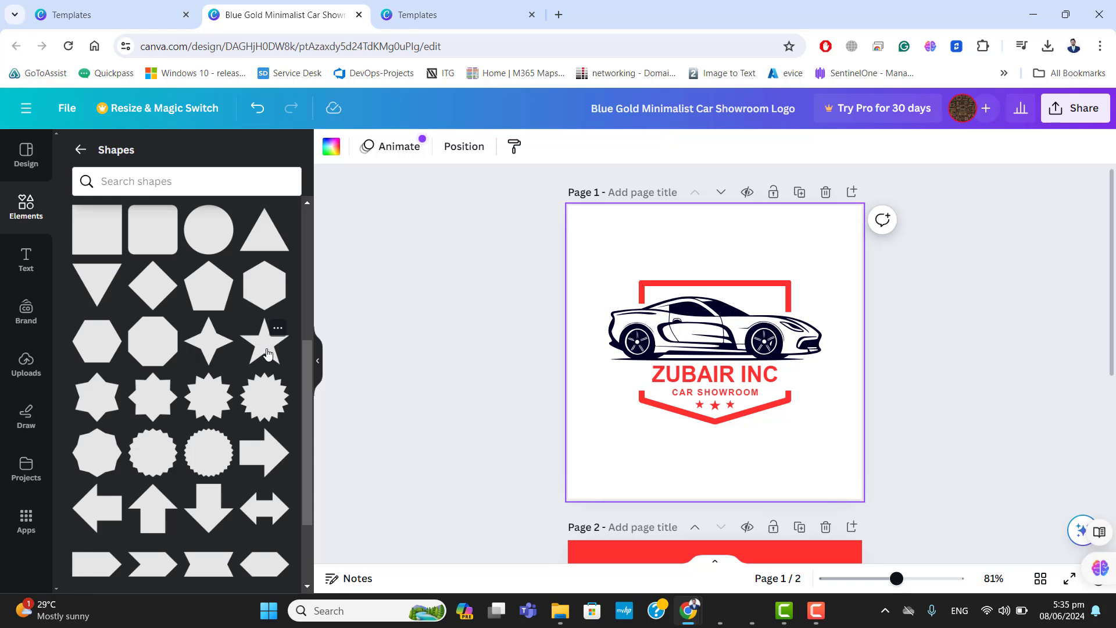
left_click_drag(268, 353, 697, 463)
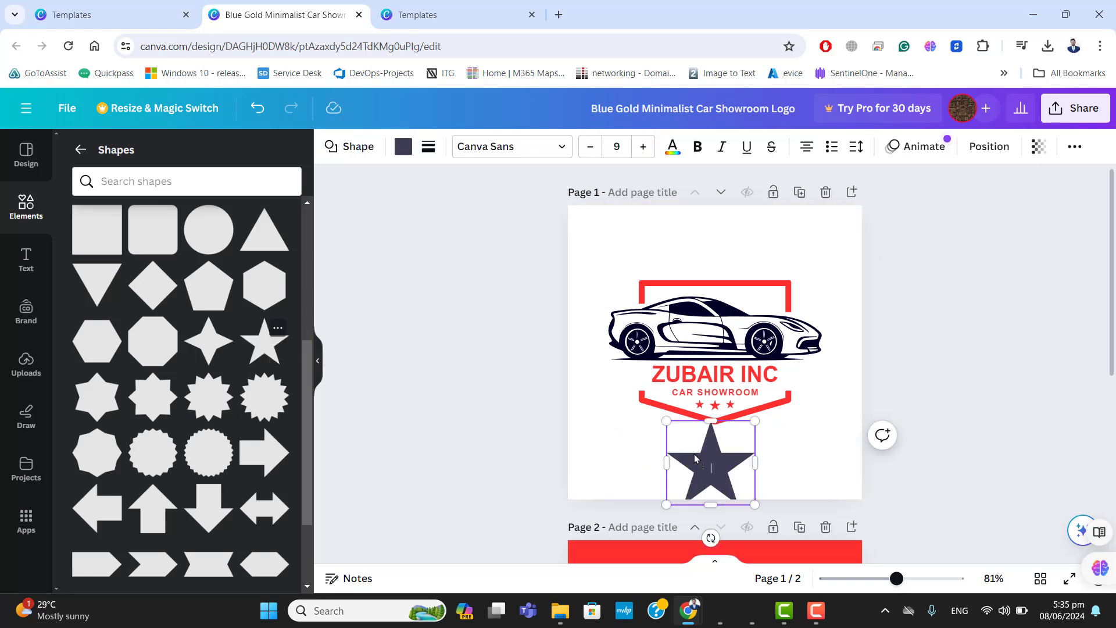
Shrink the new star and center it just below the shield's lower tip
left_click_drag(755, 421, 747, 428)
left_click_drag(708, 469, 711, 465)
left_click_drag(674, 504, 721, 455)
left_click(795, 469)
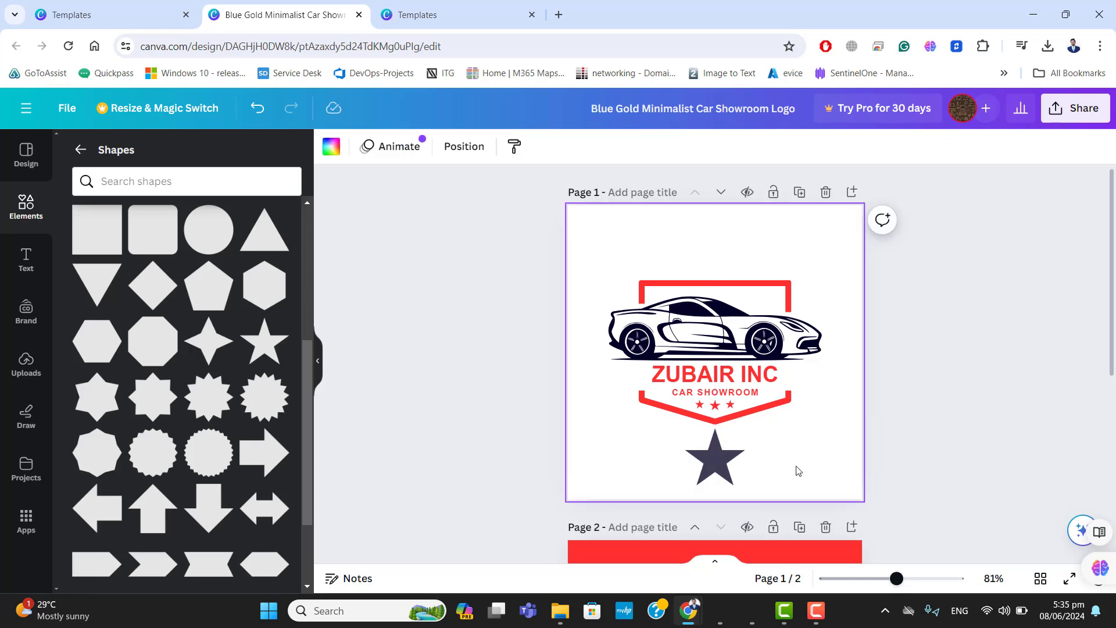
Recolor the large star below the shield with the document's red
left_click(721, 469)
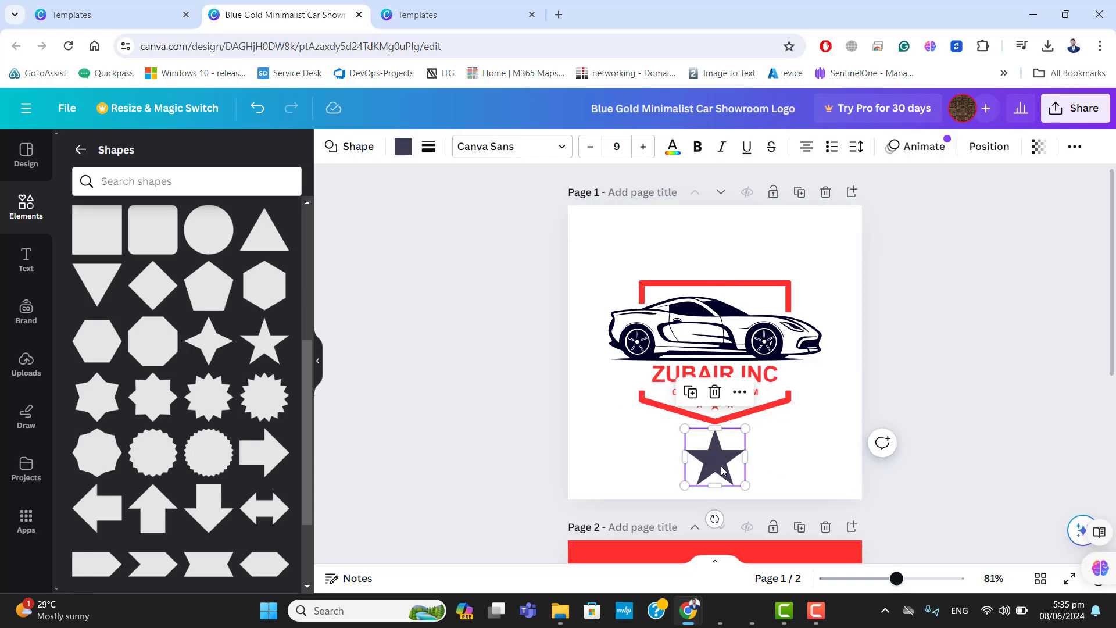
left_click(404, 146)
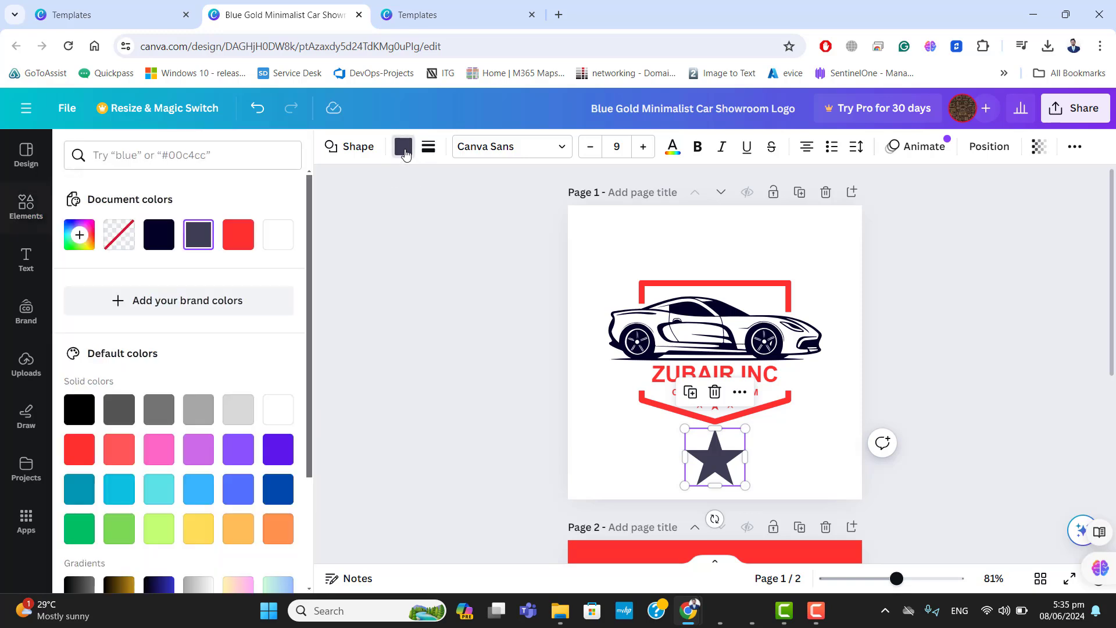
left_click(238, 238)
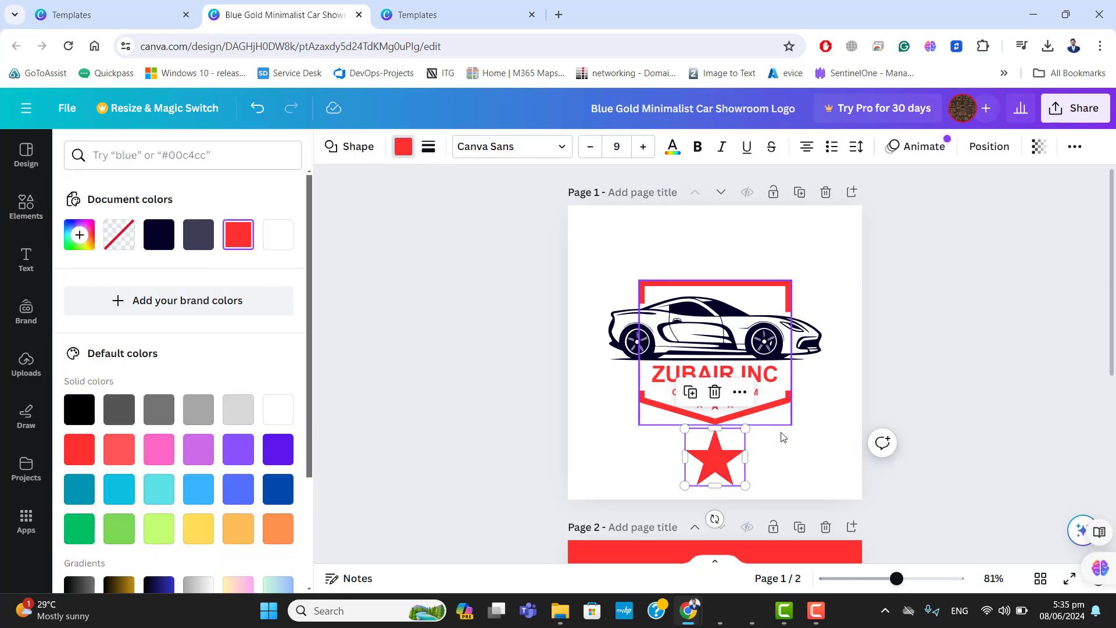
left_click(782, 477)
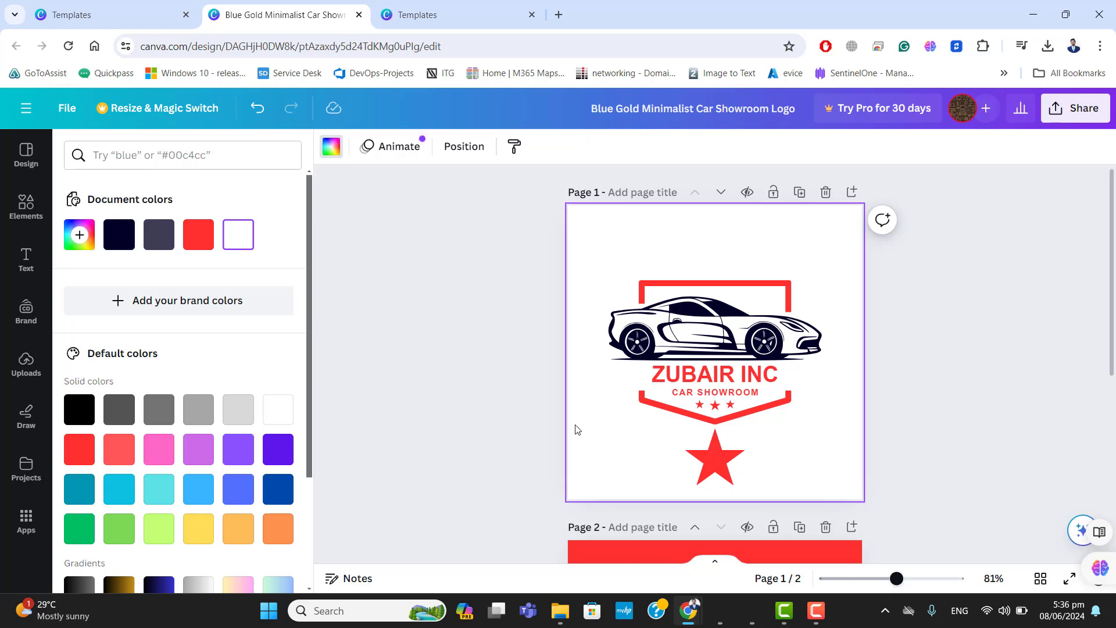
Try moving the large star above the shield frame and placing a duplicate of it near the page's lower edge
left_click(718, 470)
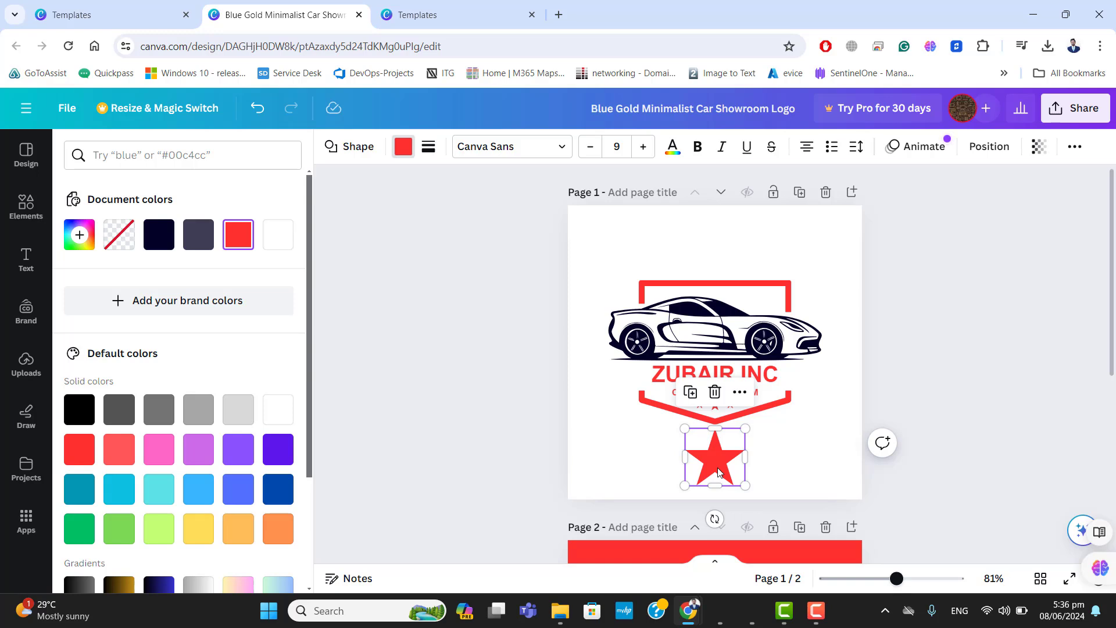
mouse_move(718, 472)
left_mouse_down()
mouse_move(713, 209)
mouse_move(728, 271)
mouse_move(718, 473)
left_mouse_up()
left_click(859, 433)
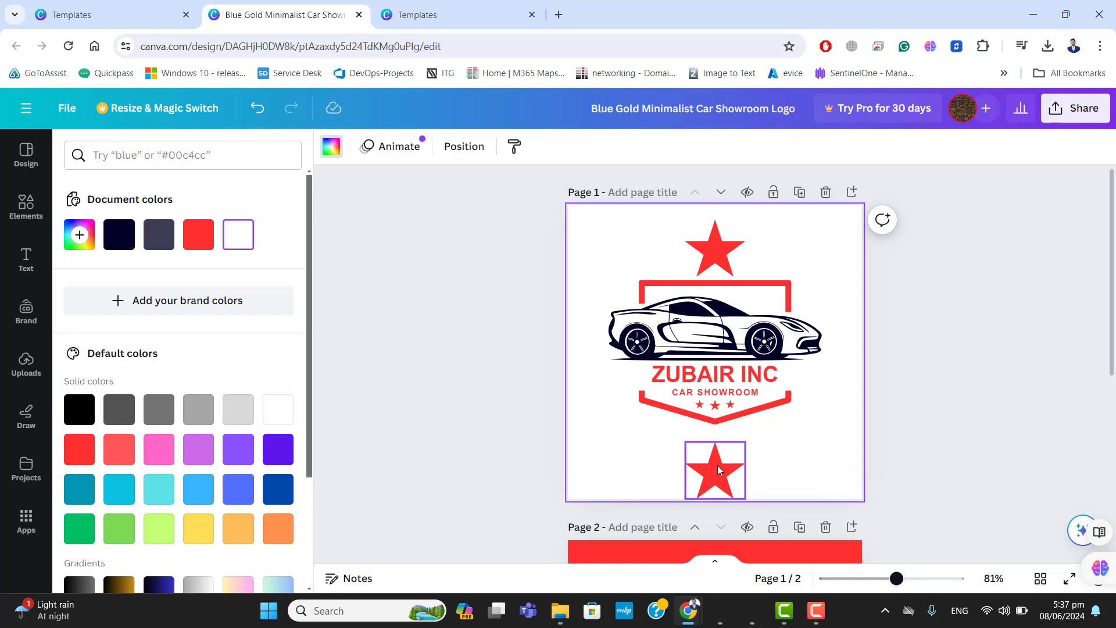
Undo the star's duplication and moves, back to the single large star below the shield
left_click(259, 113)
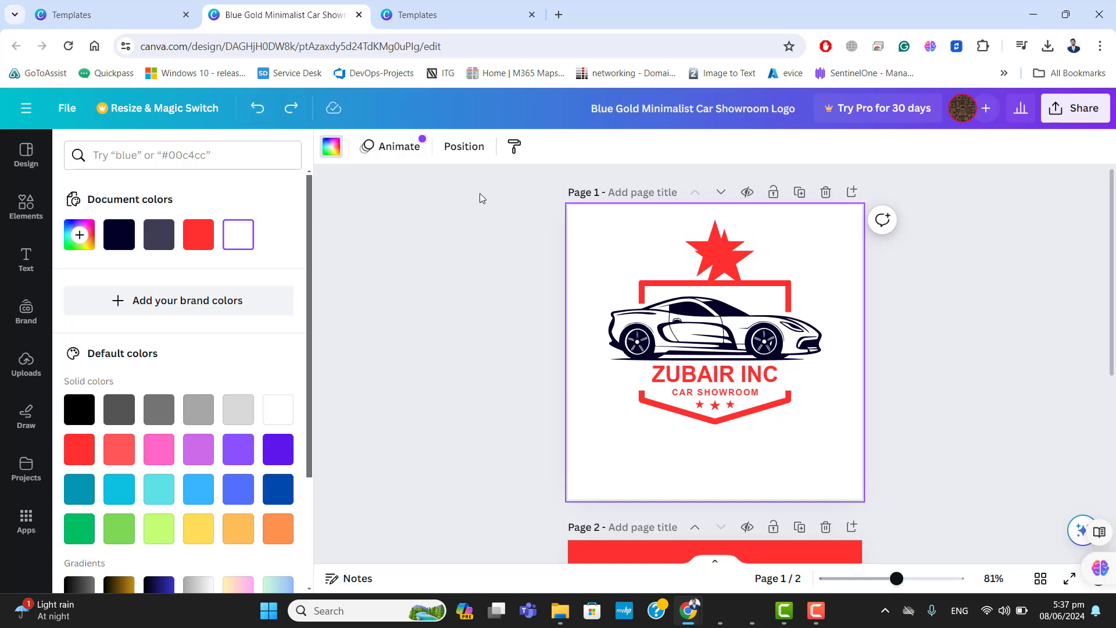
left_click(255, 113)
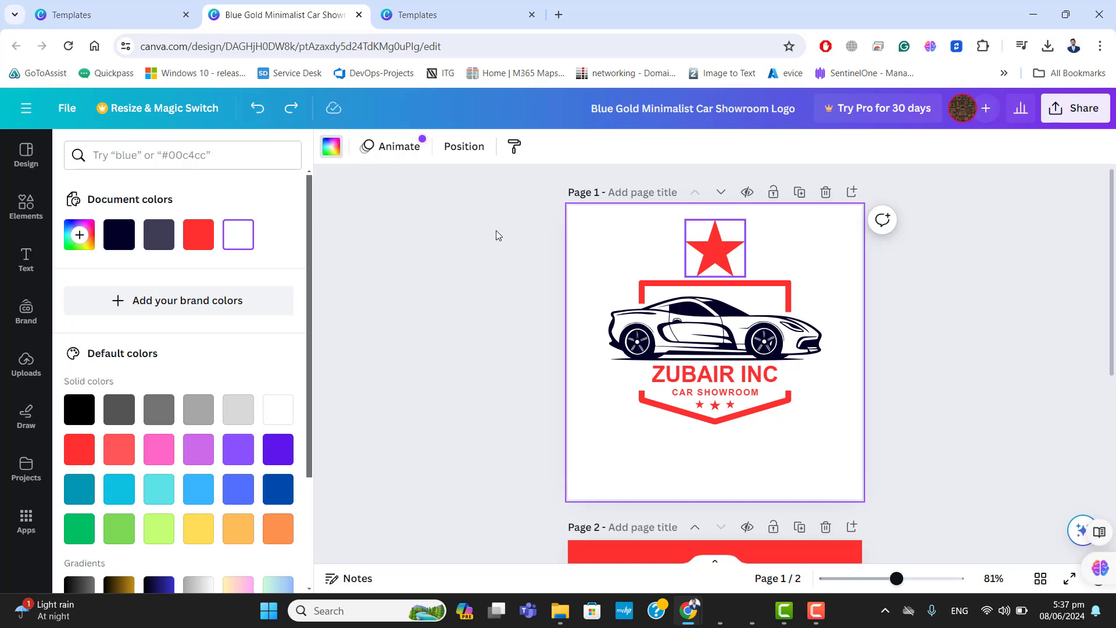
left_click(259, 114)
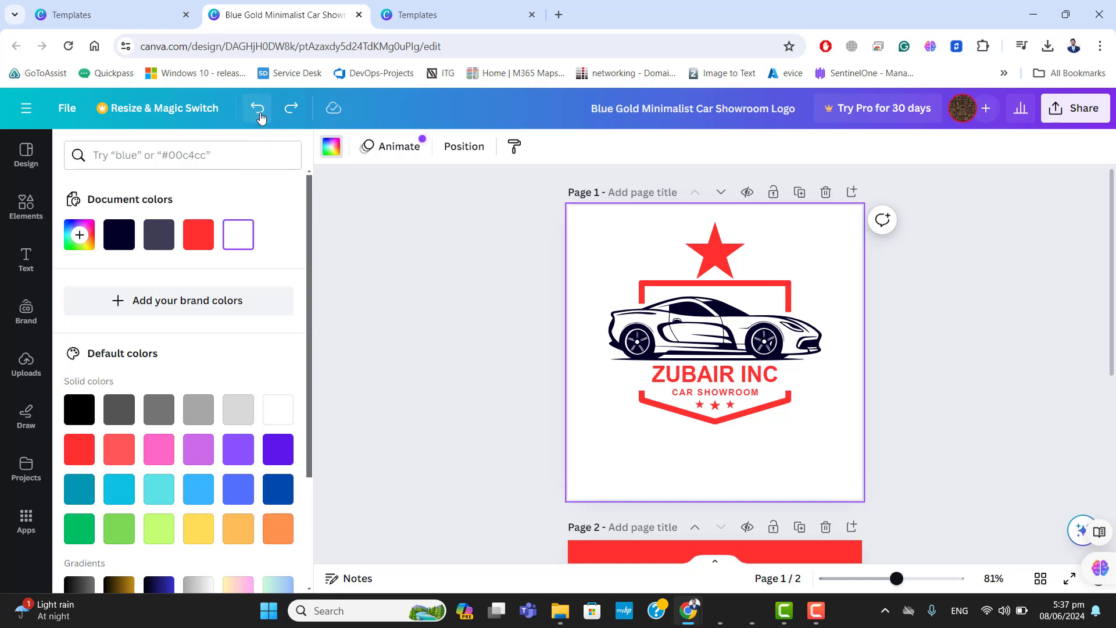
left_click(258, 114)
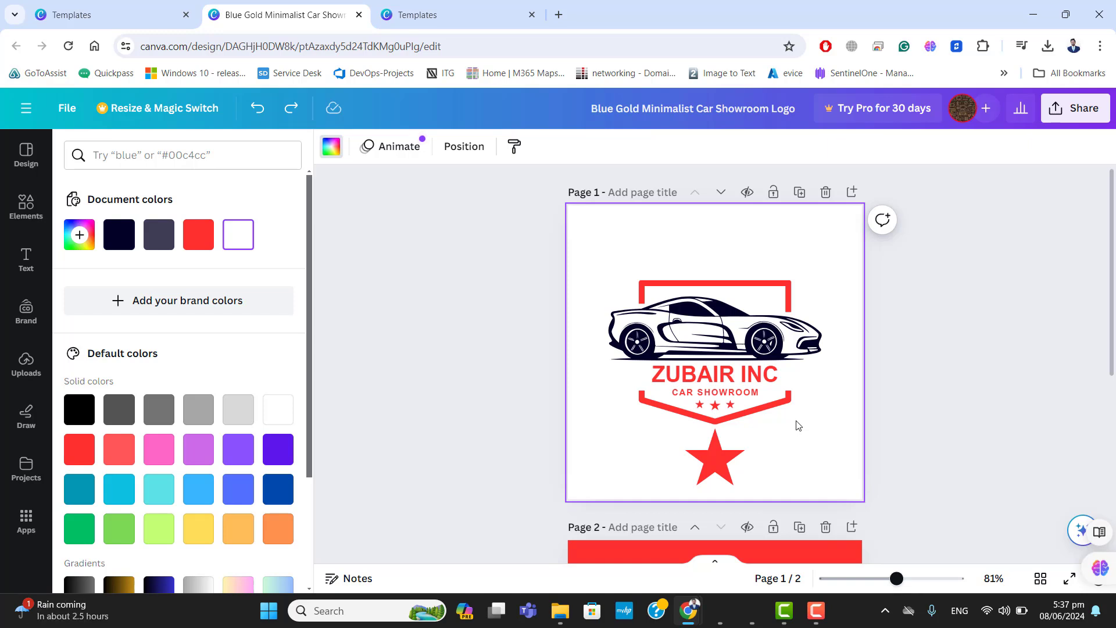
Try adding a default heading text box to page 1 and moving it up above the car
left_click(25, 258)
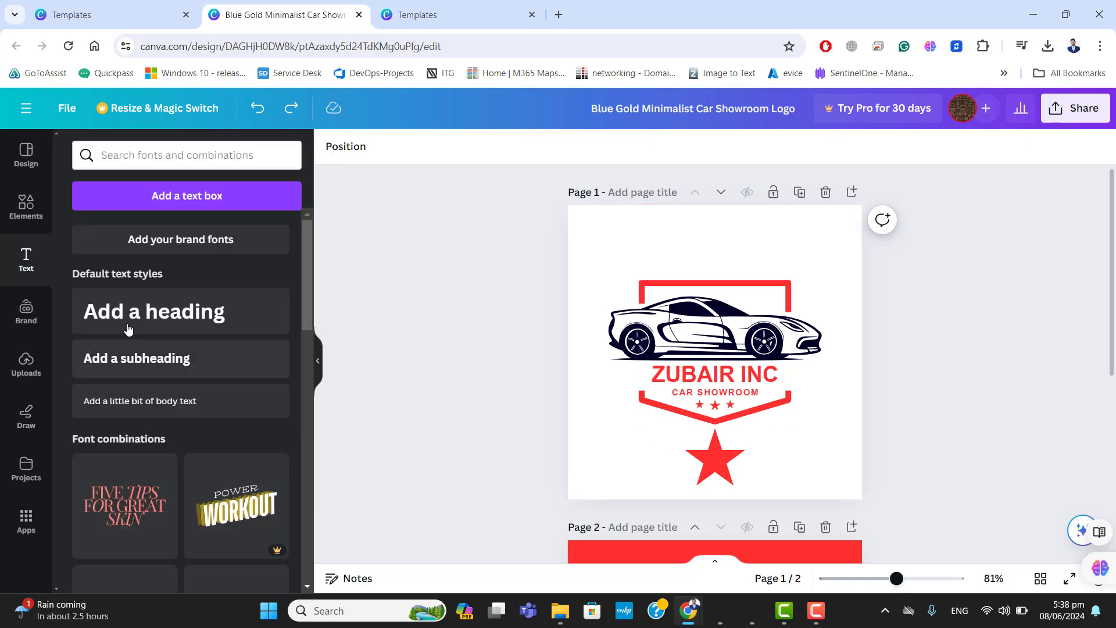
left_click(142, 317)
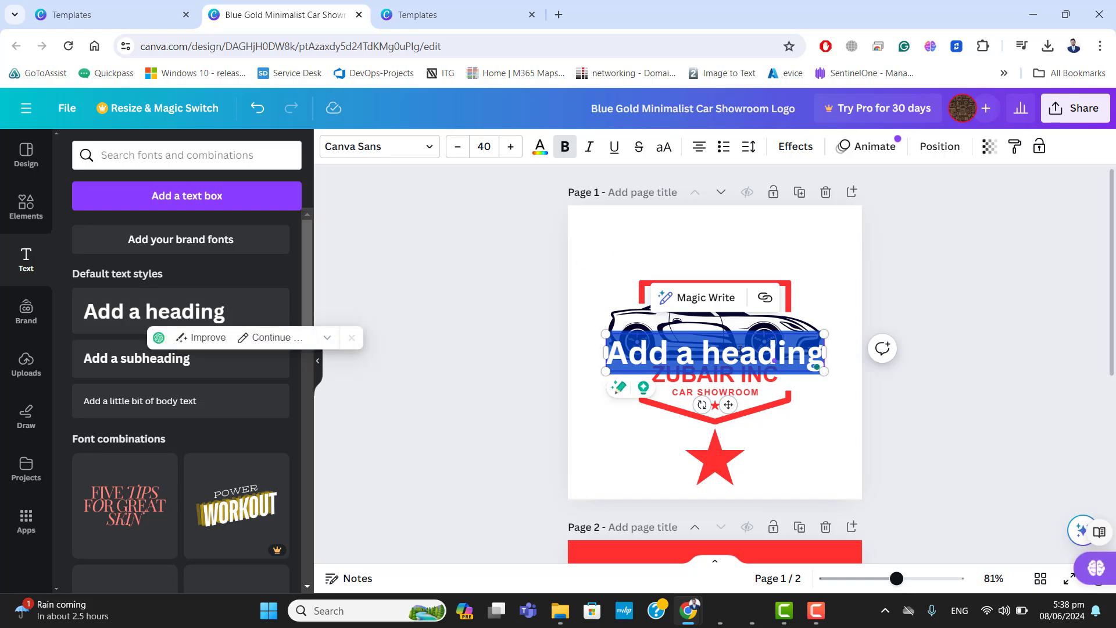
left_click_drag(728, 406, 727, 282)
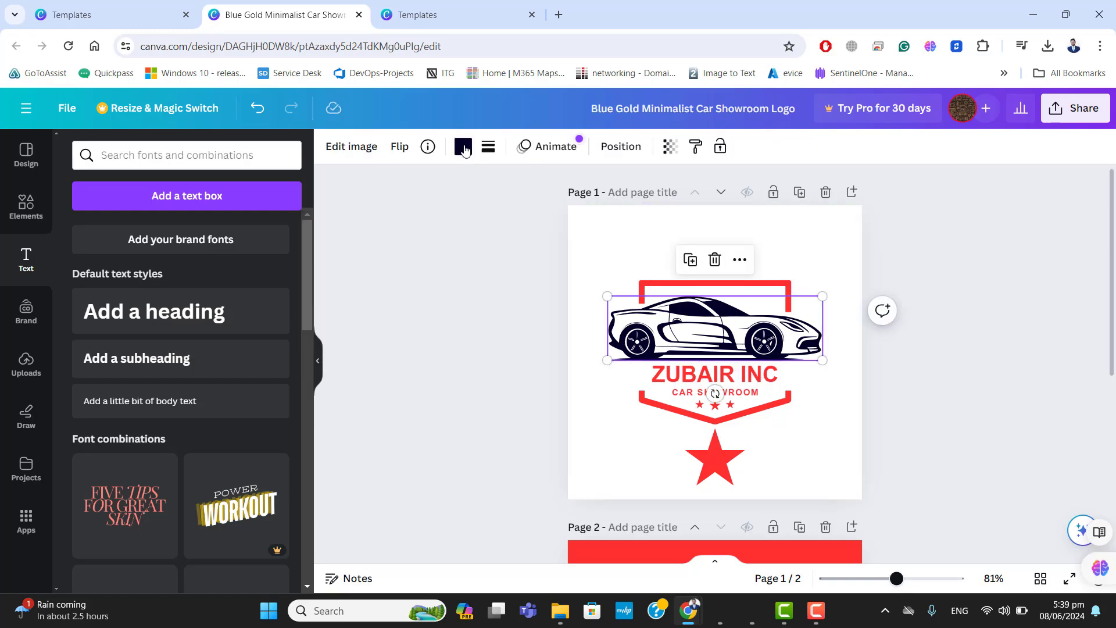
Try purple, magenta, pink and coral red on the car graphic, settling on bright red from the default solid colors
left_click(464, 149)
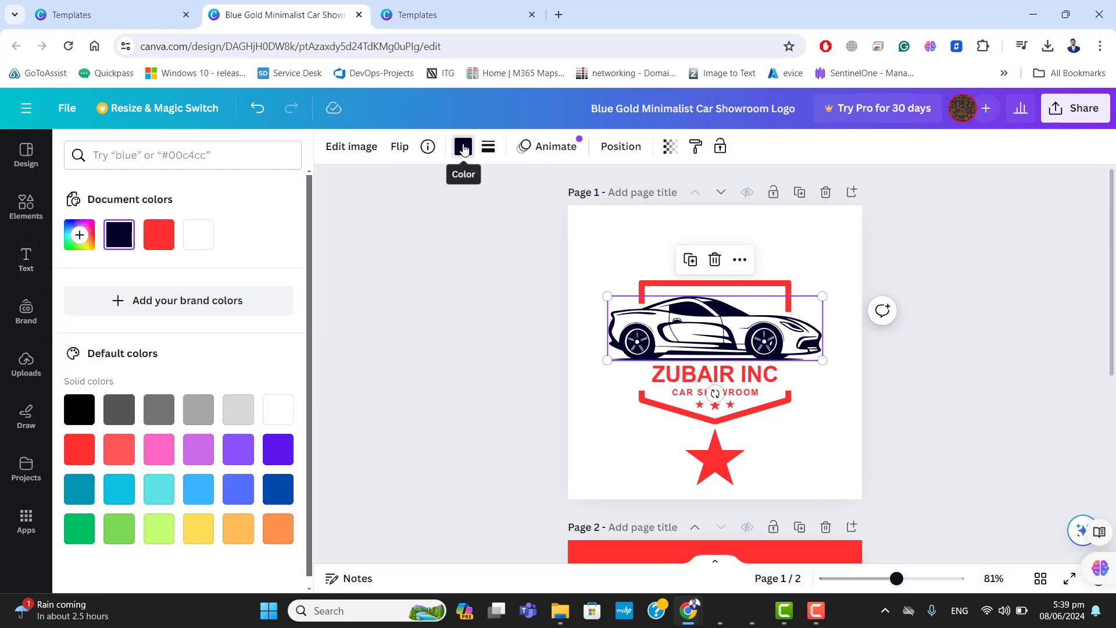
left_click(279, 451)
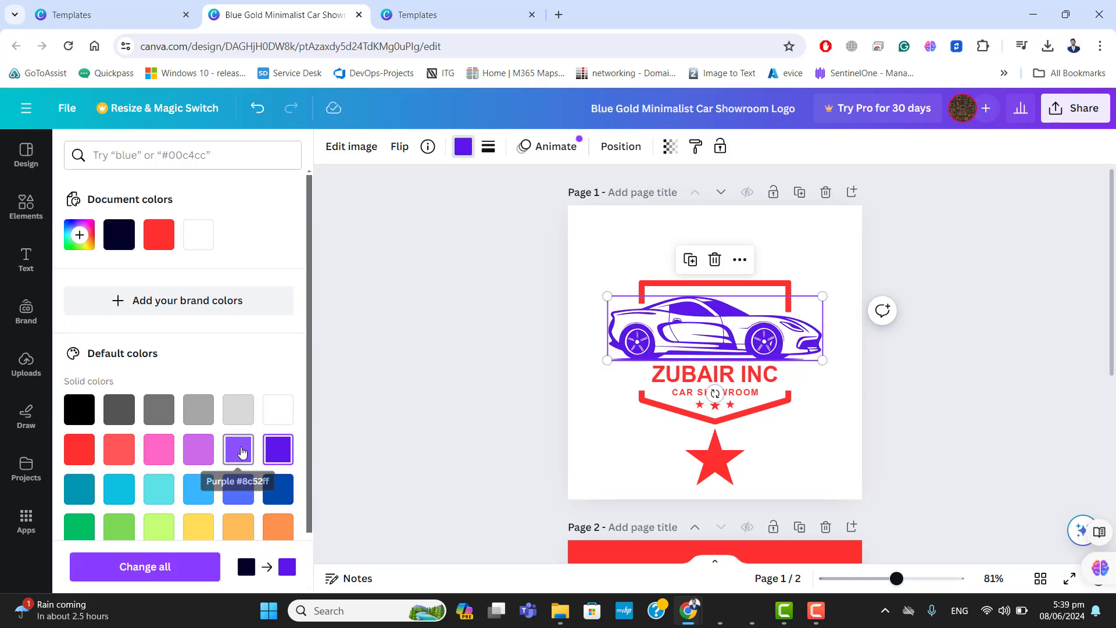
left_click(252, 453)
left_click(195, 455)
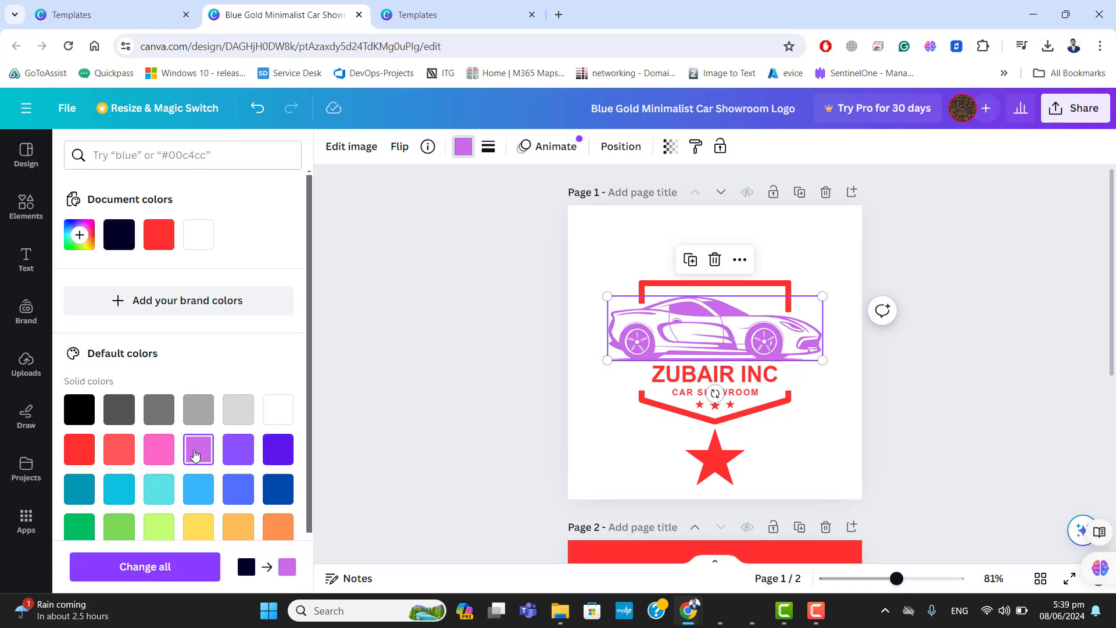
left_click(164, 456)
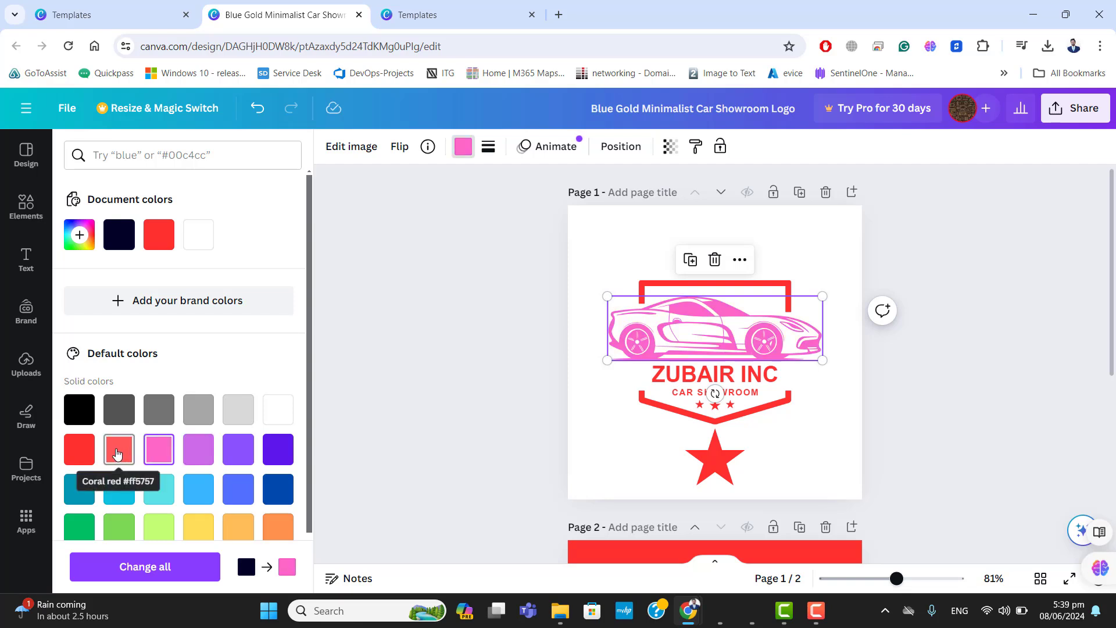
left_click(121, 453)
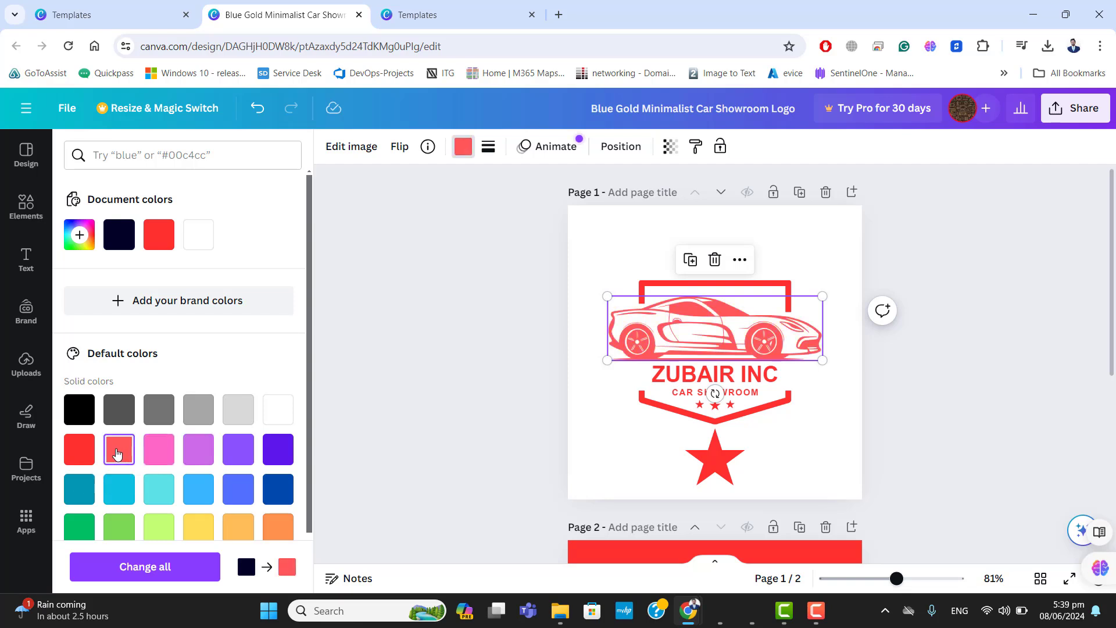
left_click(79, 449)
left_click(823, 446)
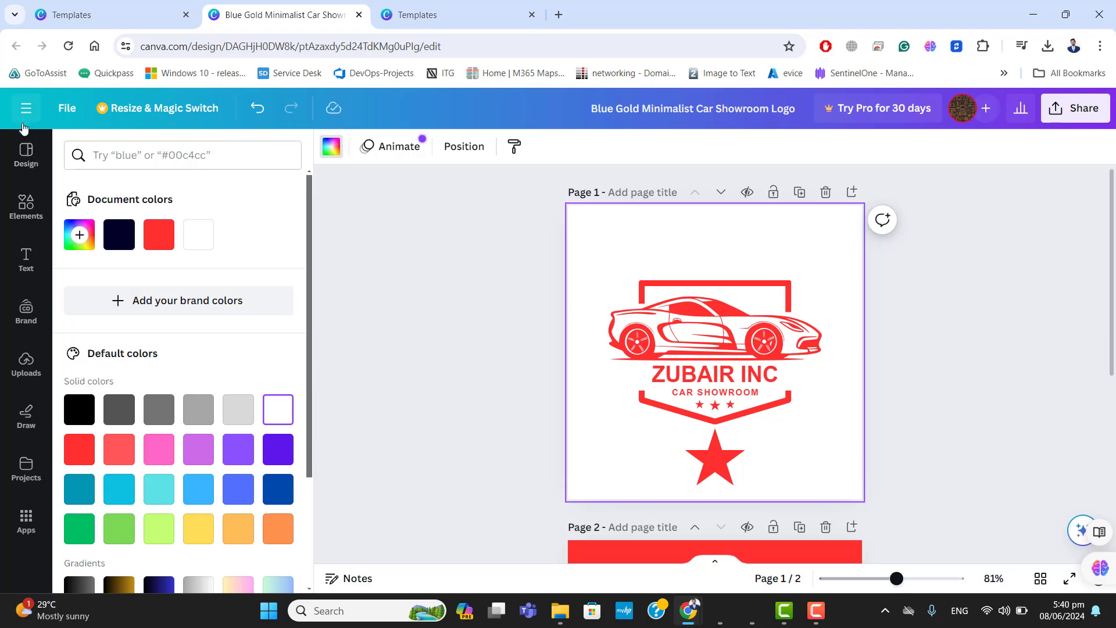
Try the Roxborough and Arsenal style combinations on page 1, settling on the Cardo and Didact Gothic combination with black, red and white
left_click(25, 150)
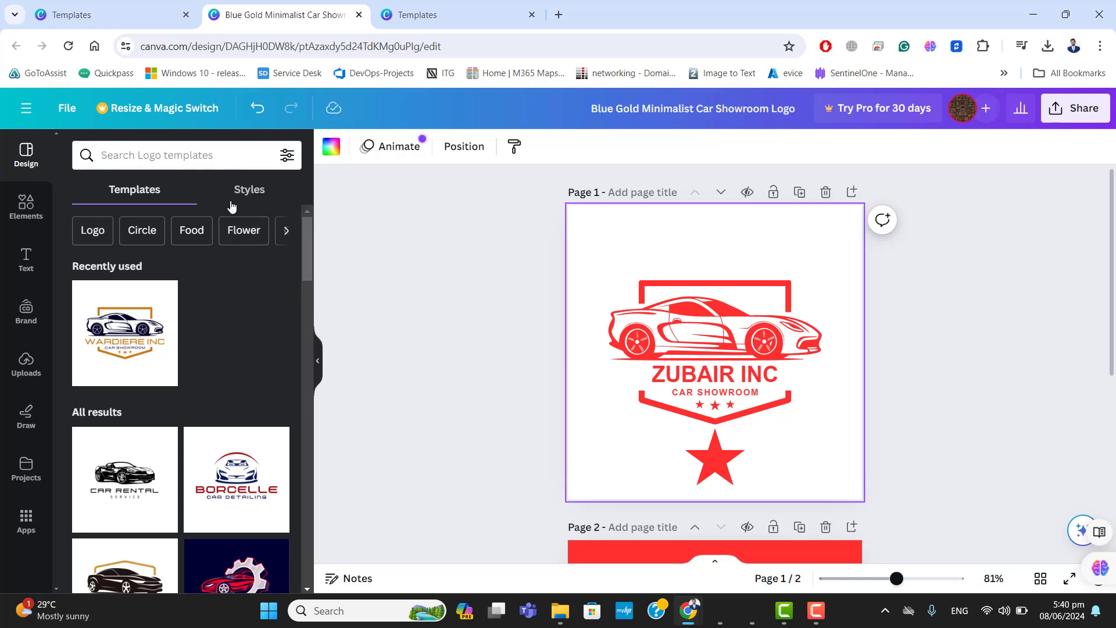
left_click(249, 190)
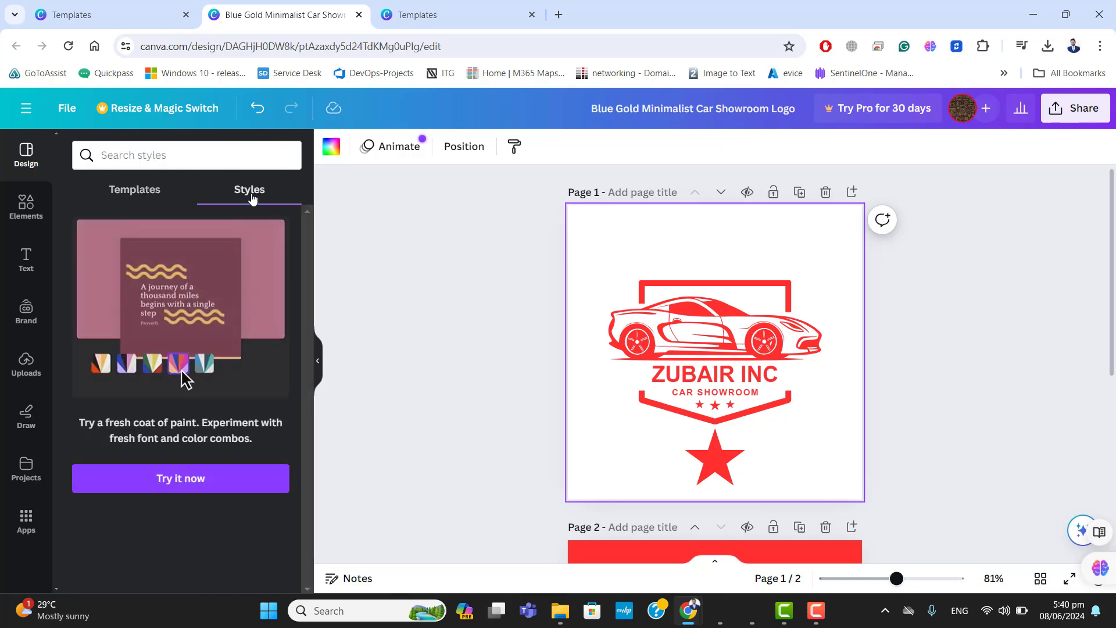
left_click(175, 479)
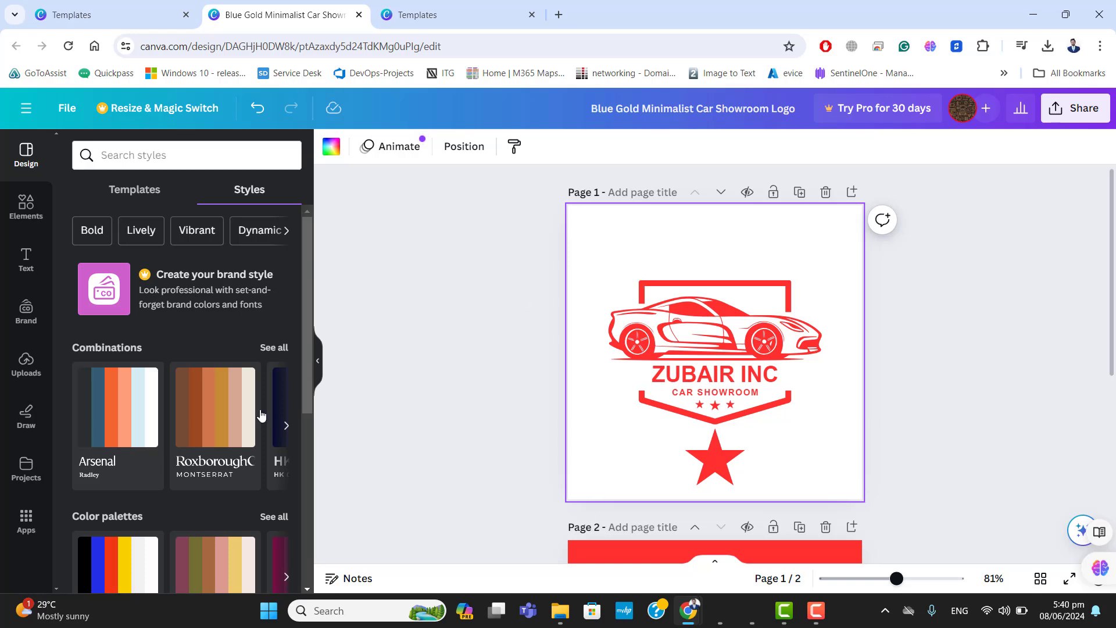
left_click_drag(309, 354, 309, 388)
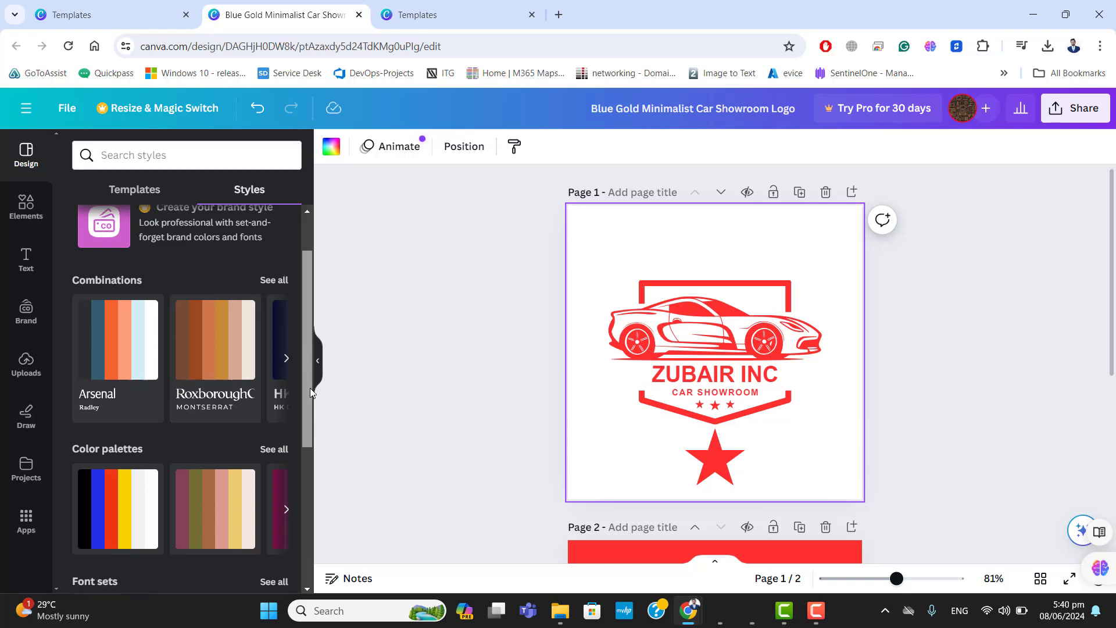
left_click(215, 370)
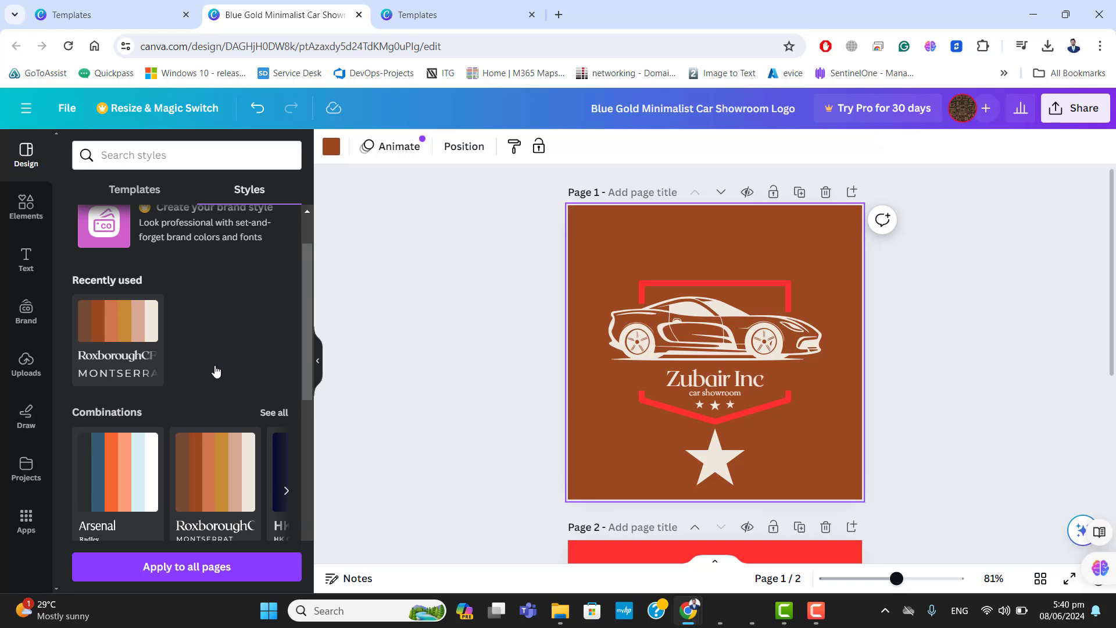
left_click(133, 477)
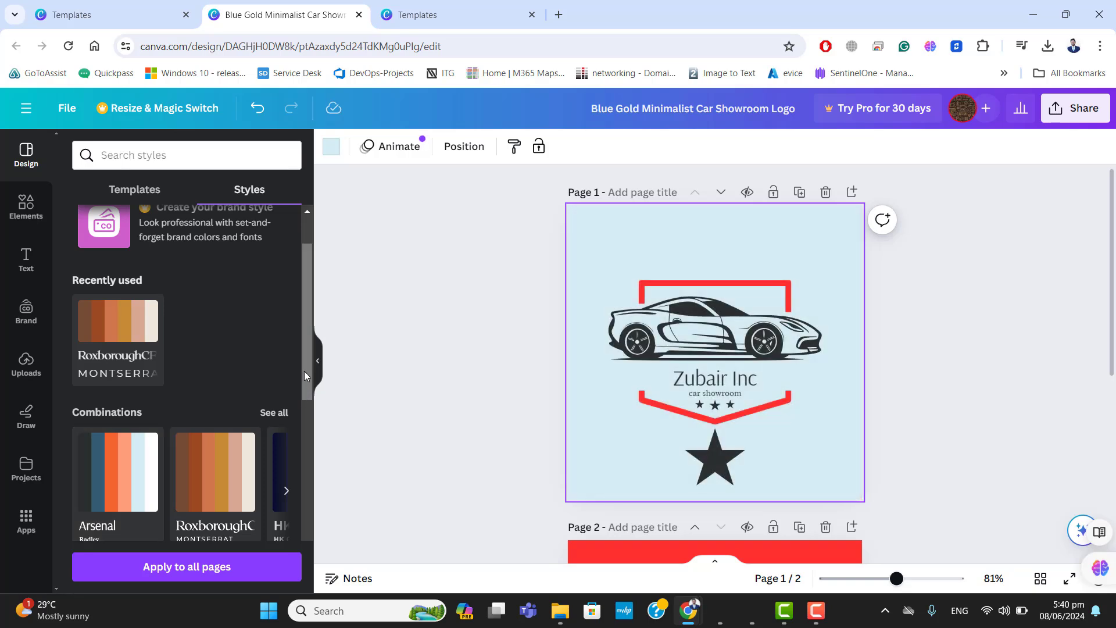
left_click_drag(307, 372, 308, 401)
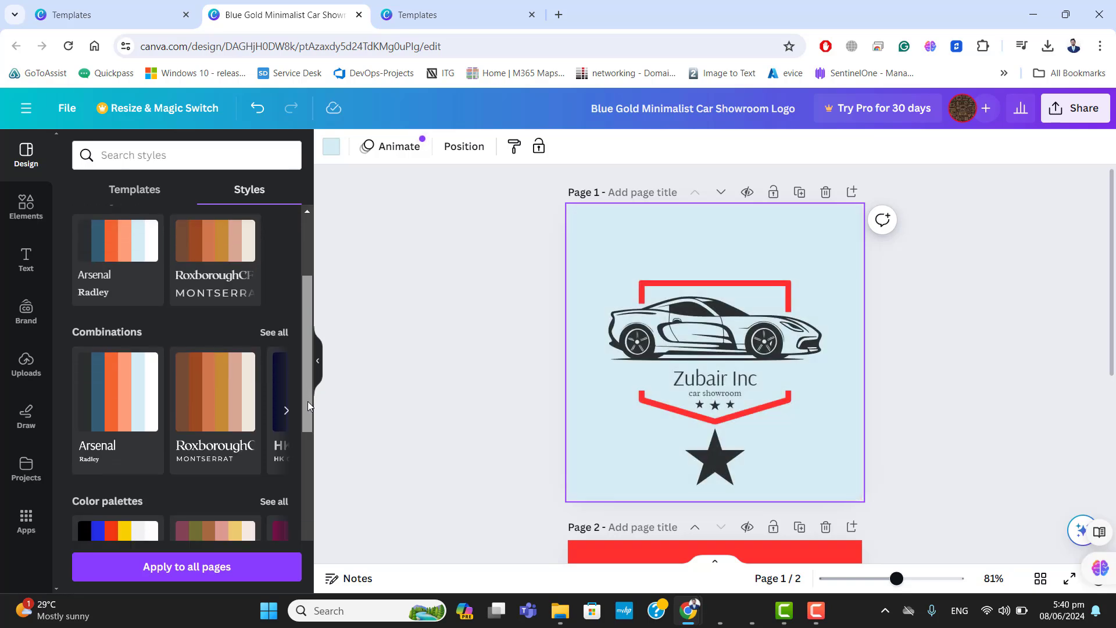
left_click(286, 403)
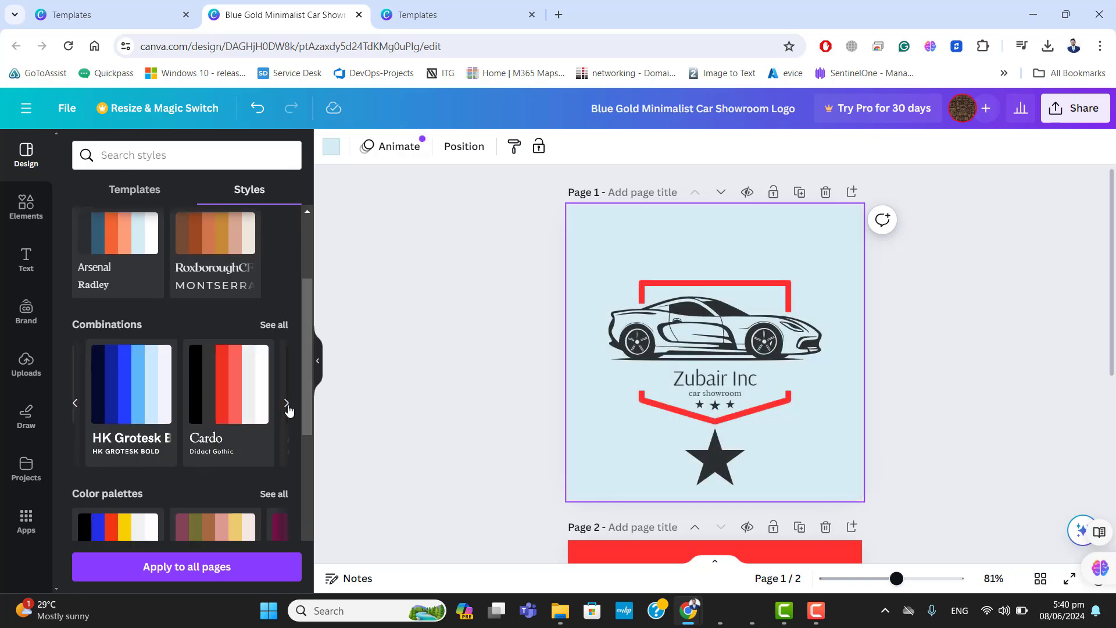
left_click(232, 411)
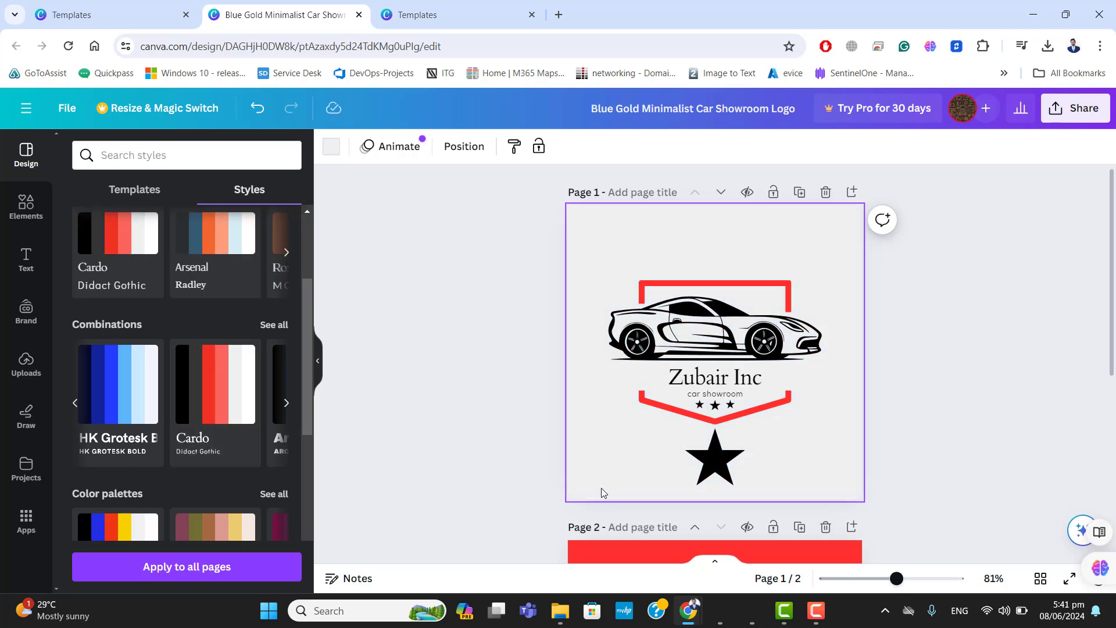
Recolor the large star below the shield to the document red #ff3131
left_click(715, 459)
left_click(402, 146)
left_click(278, 235)
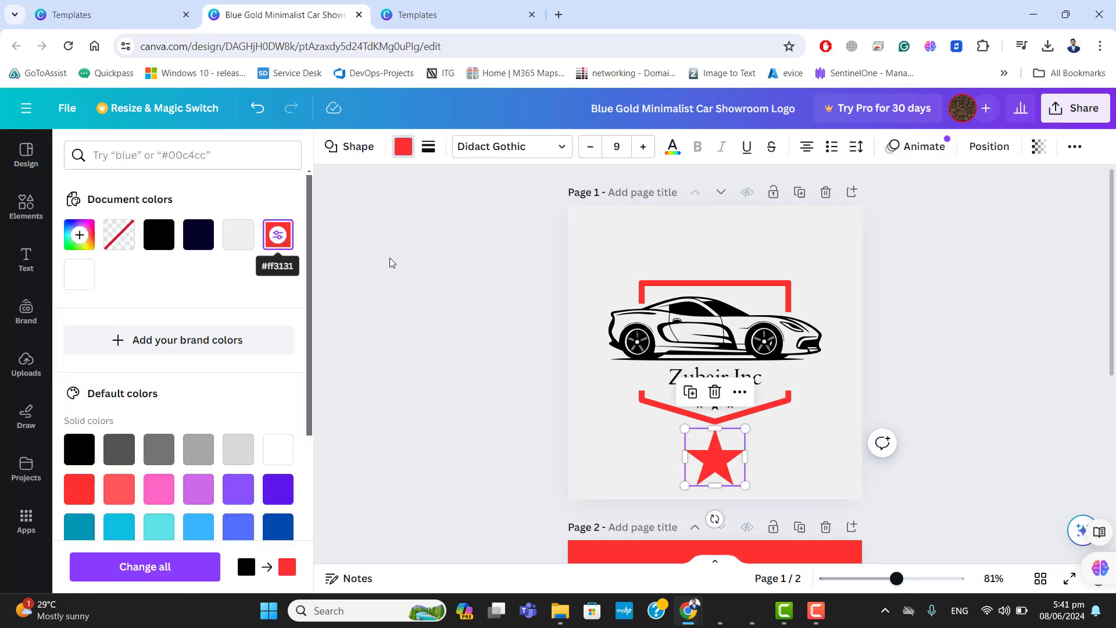
left_click(641, 434)
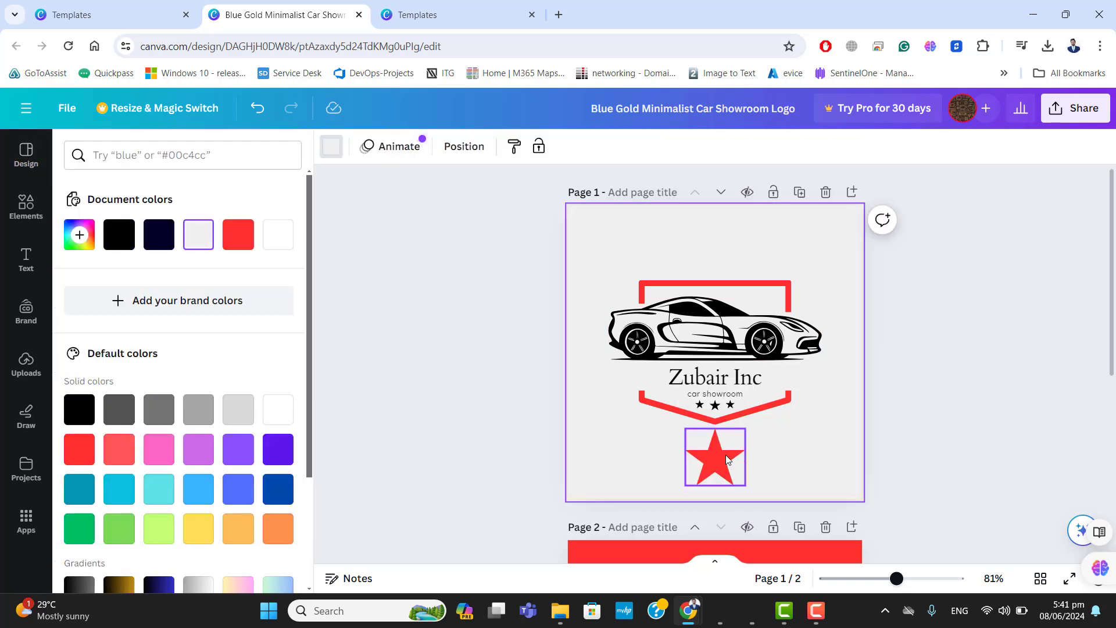
left_click(757, 412)
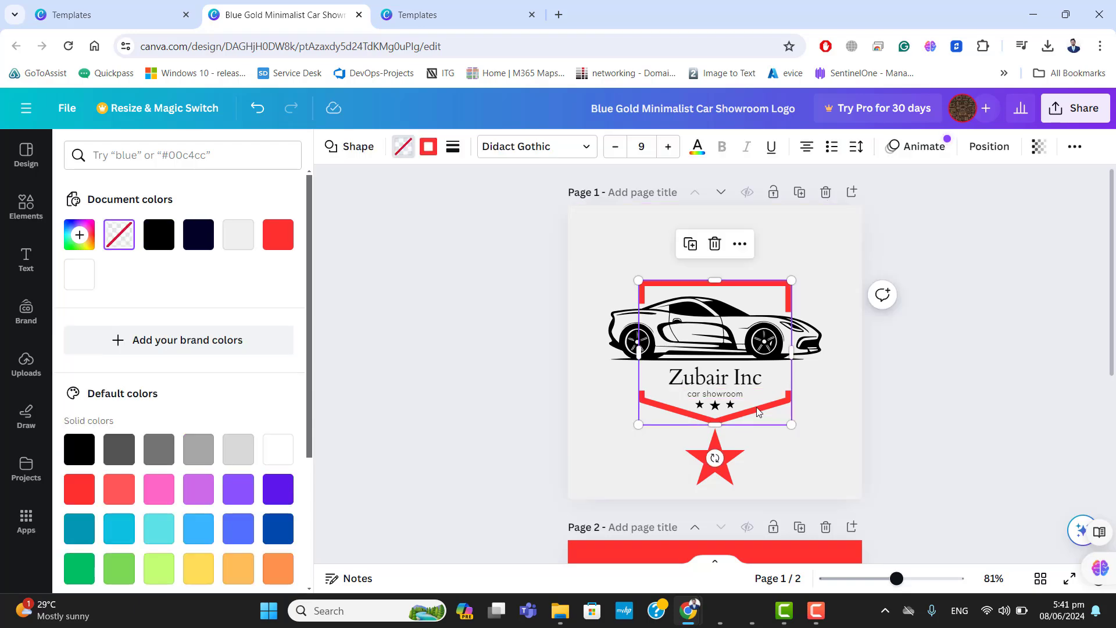
left_click(722, 395)
left_click(800, 430)
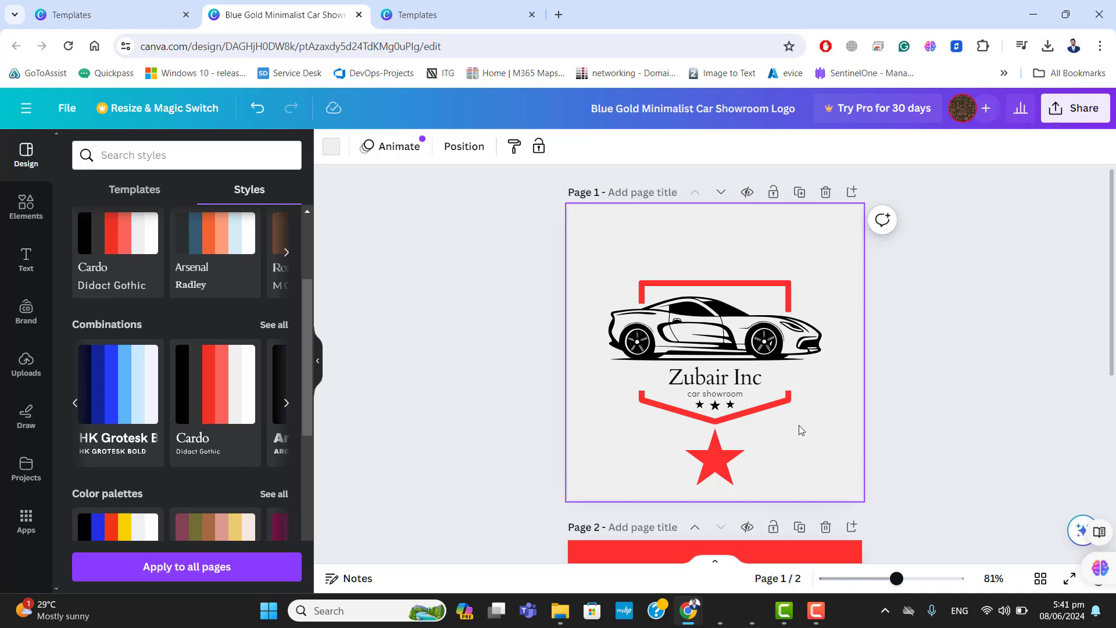
left_click(933, 339)
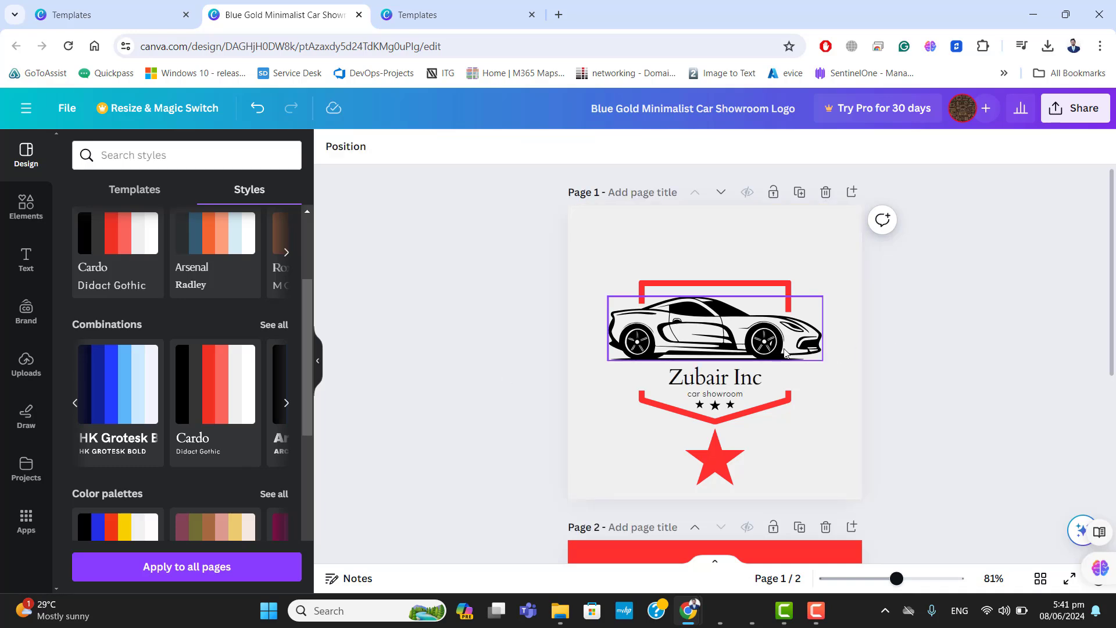
left_click(842, 454)
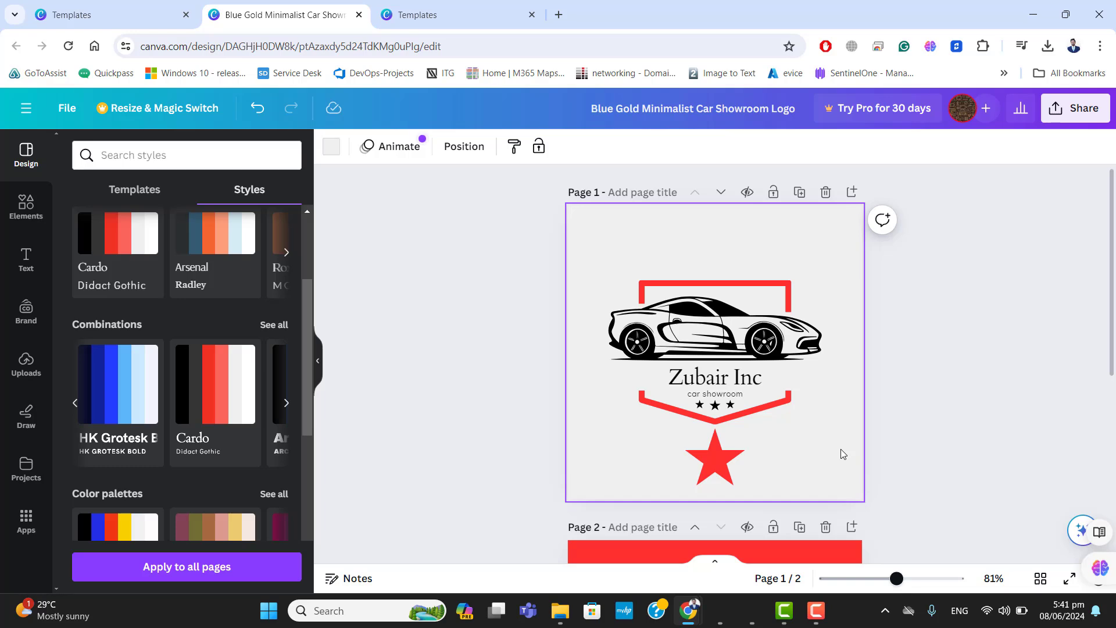
Download all pages as PNG and save the Blue Gold Minimalist Car Showroom Logo ZIP archive to the Desktop
left_click(1074, 124)
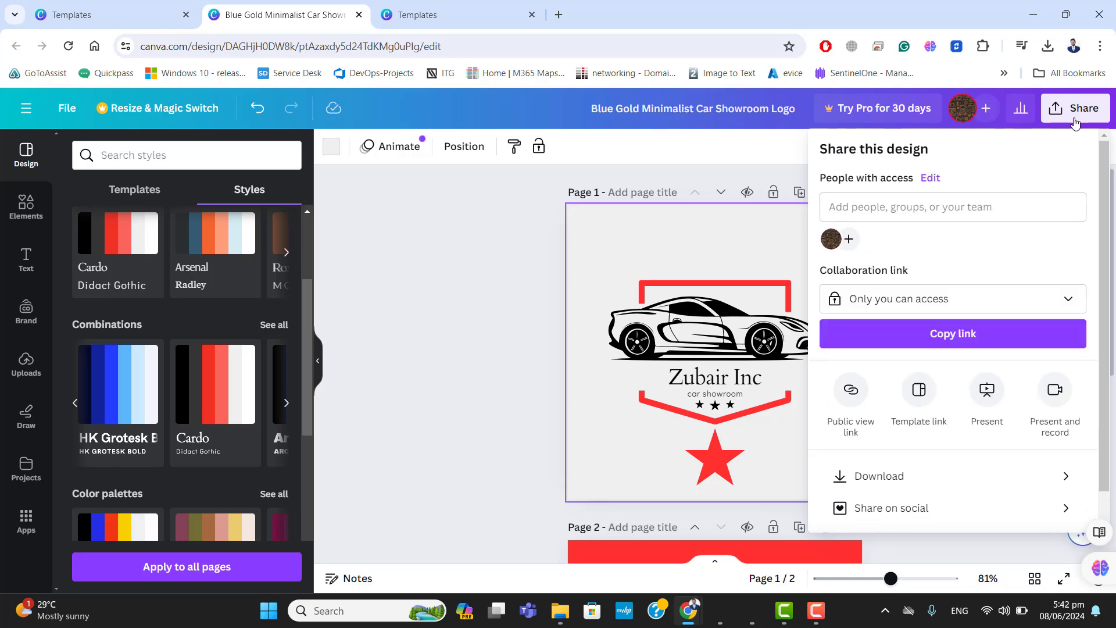
left_click(860, 477)
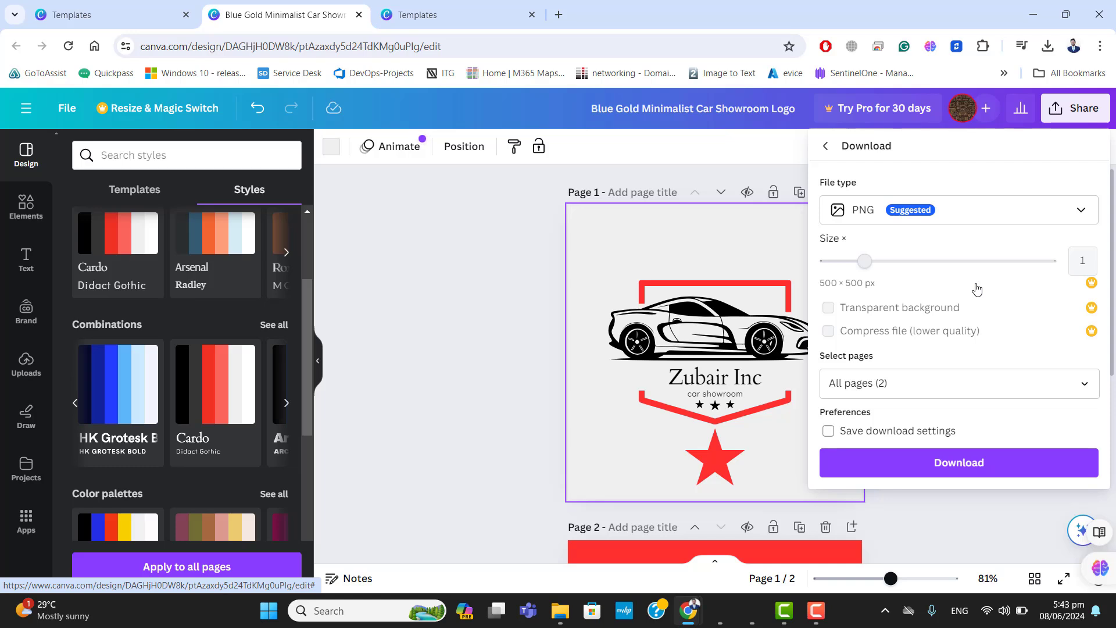
left_click(962, 463)
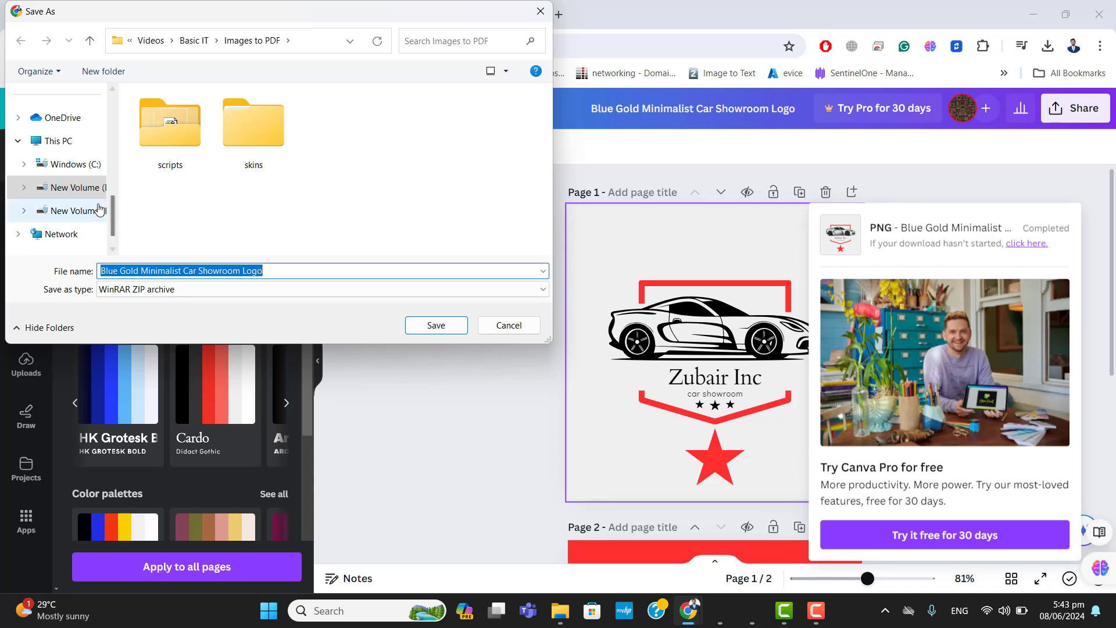
left_click_drag(113, 206, 110, 121)
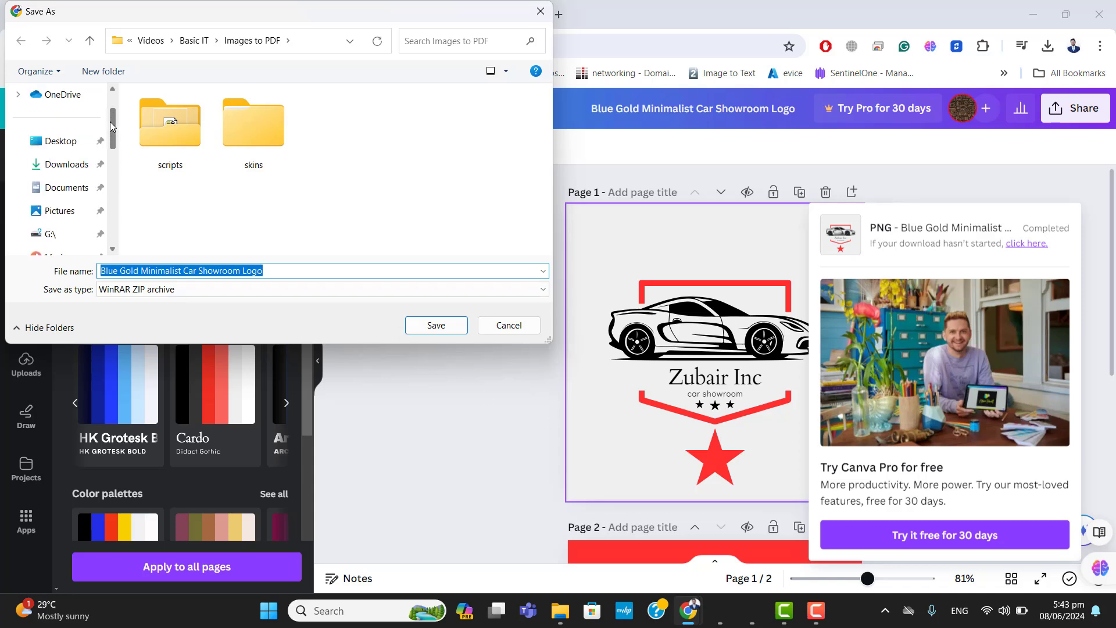
left_click(58, 142)
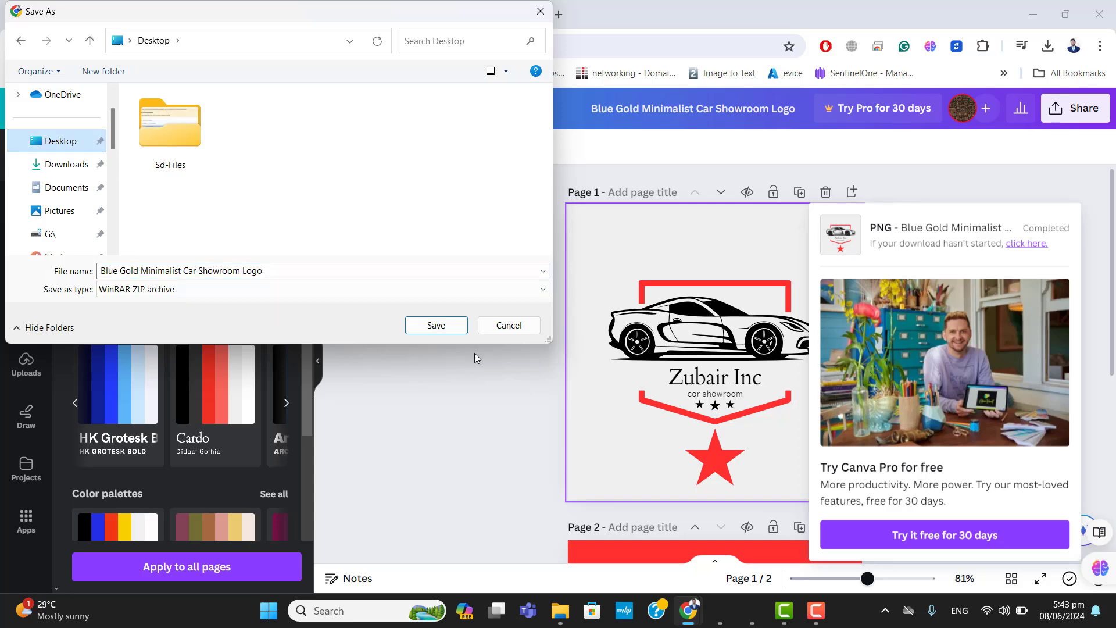
left_click(435, 326)
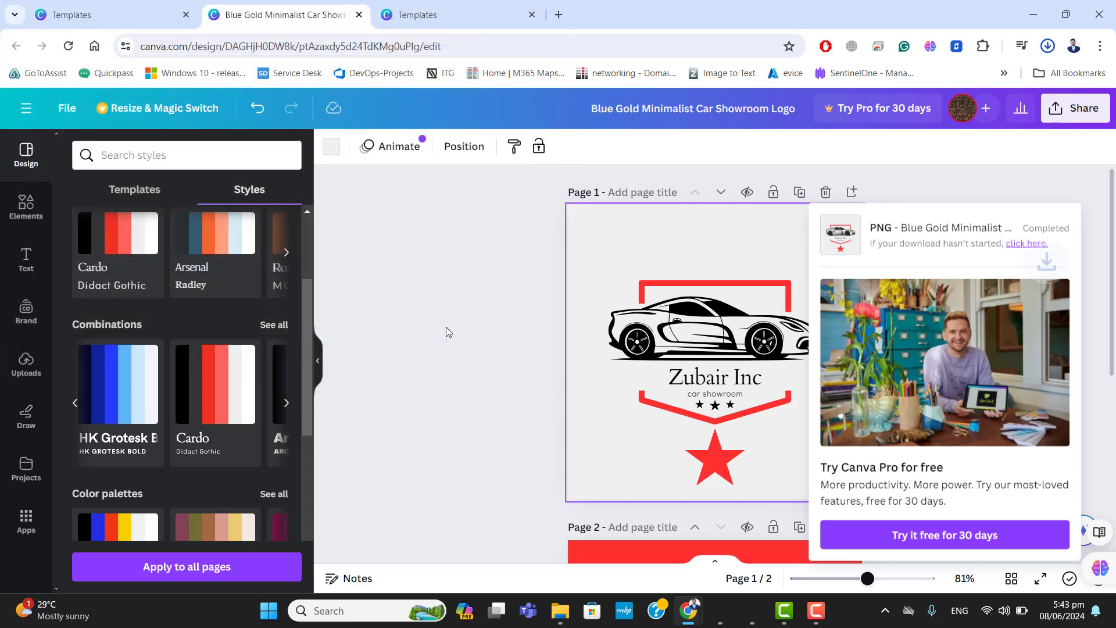
Show the downloaded ZIP archive in File Explorer, minimize the browser and maximize the folder window
mouse_move(993, 113)
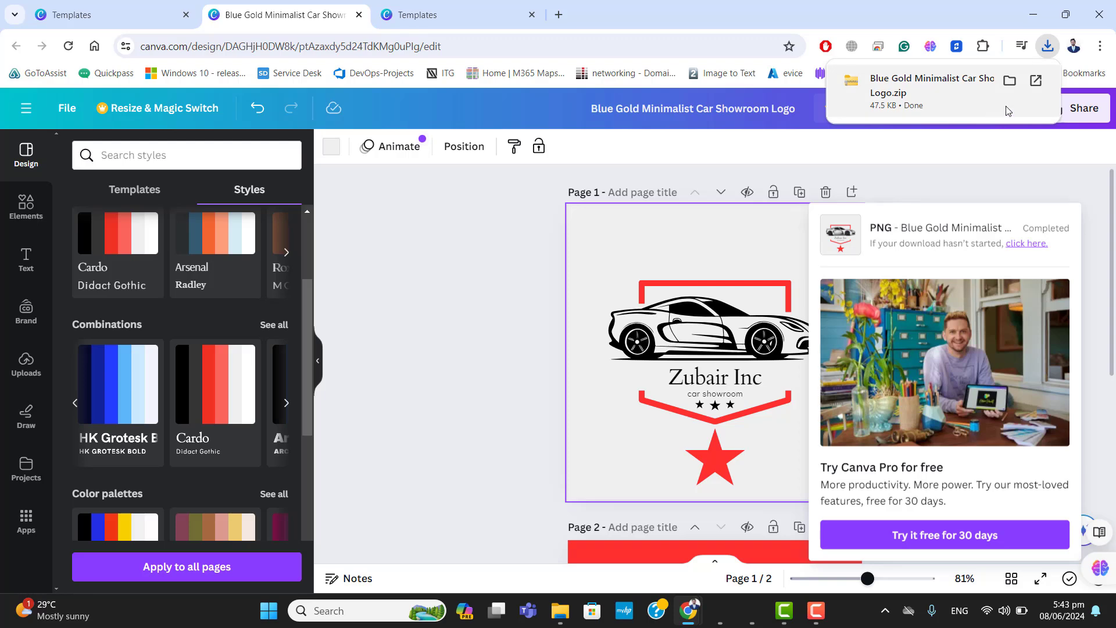
left_click(1012, 86)
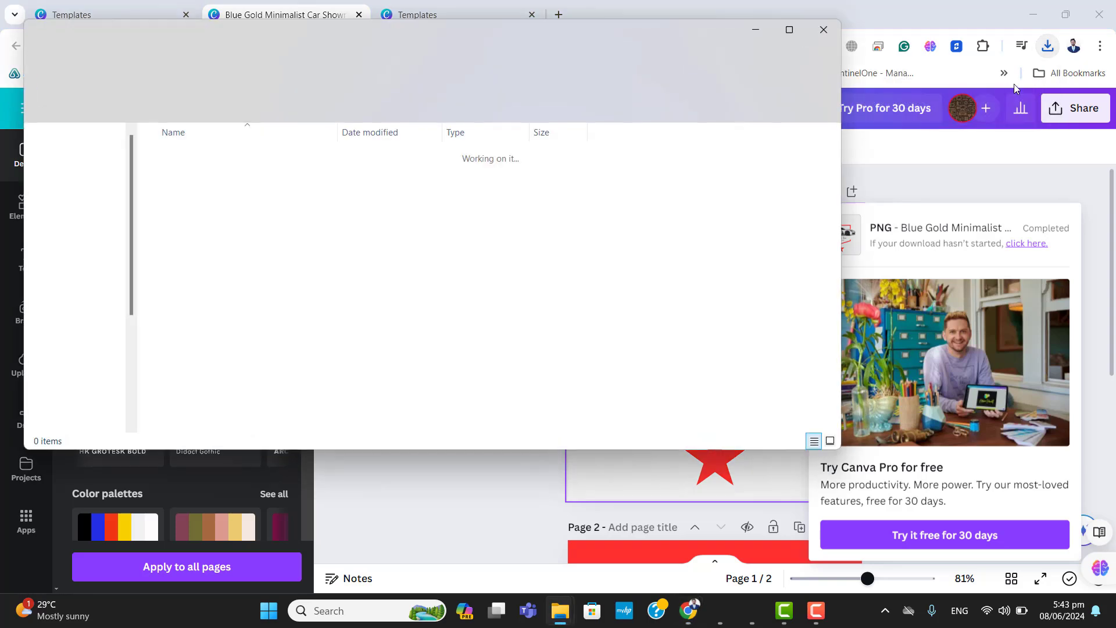
left_click(1035, 17)
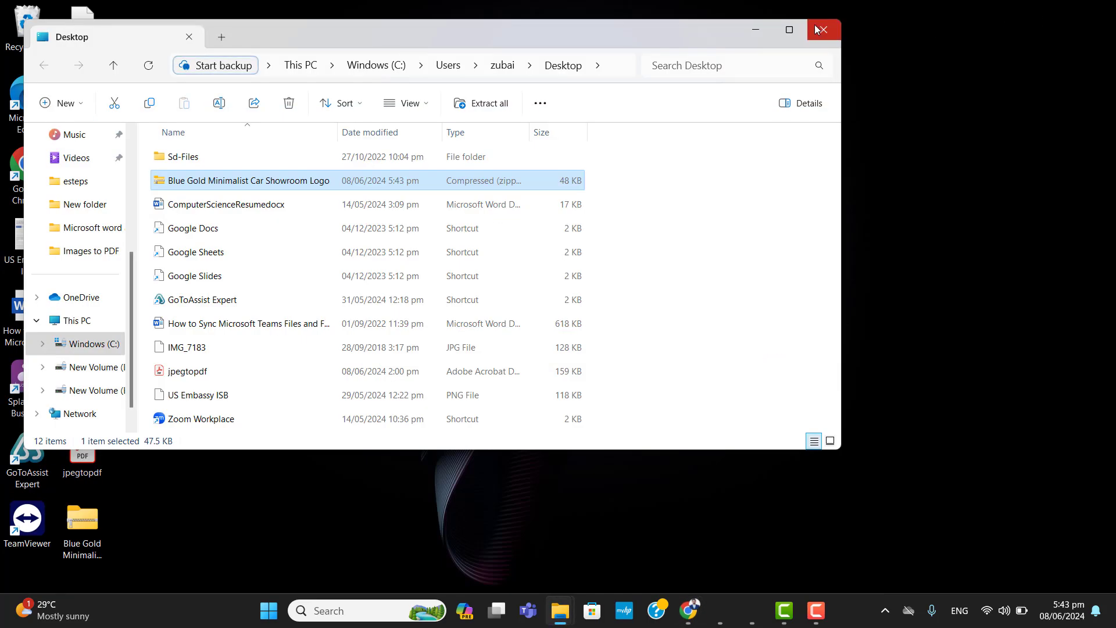
left_click(796, 31)
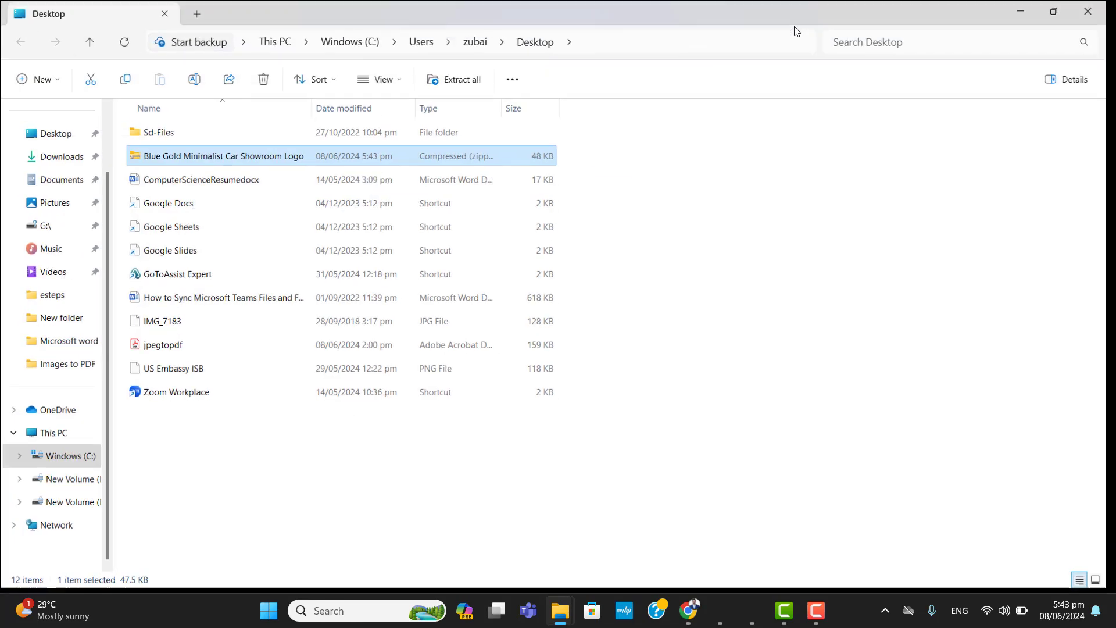
Extract the Blue Gold Minimalist Car Showroom Logo archive to the suggested same-named folder on the Desktop
right_click(146, 158)
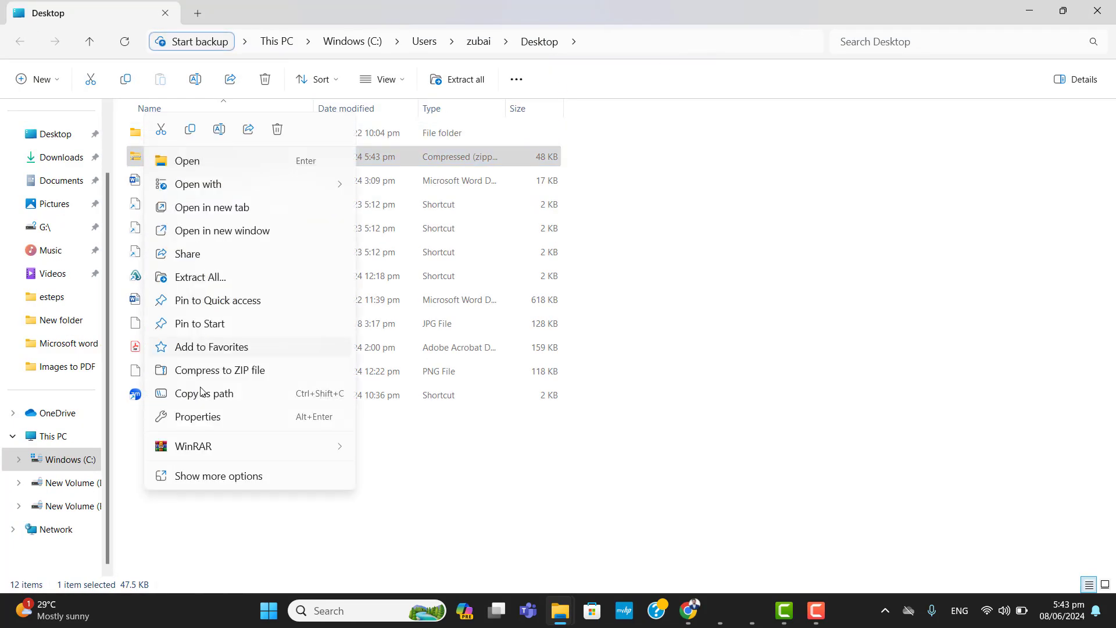
mouse_move(211, 457)
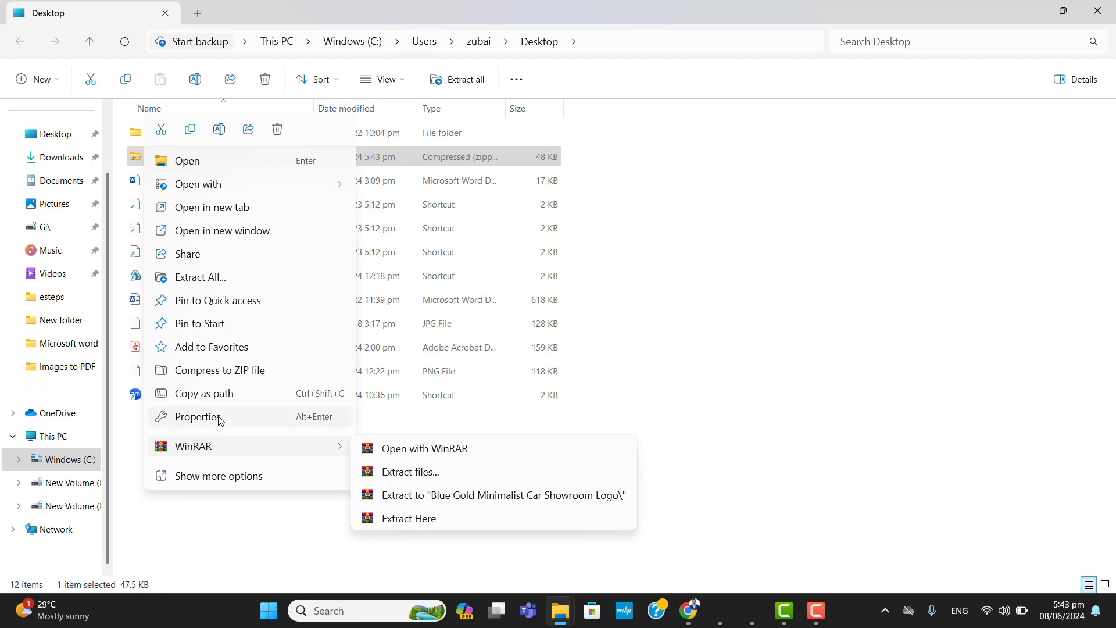
left_click(224, 473)
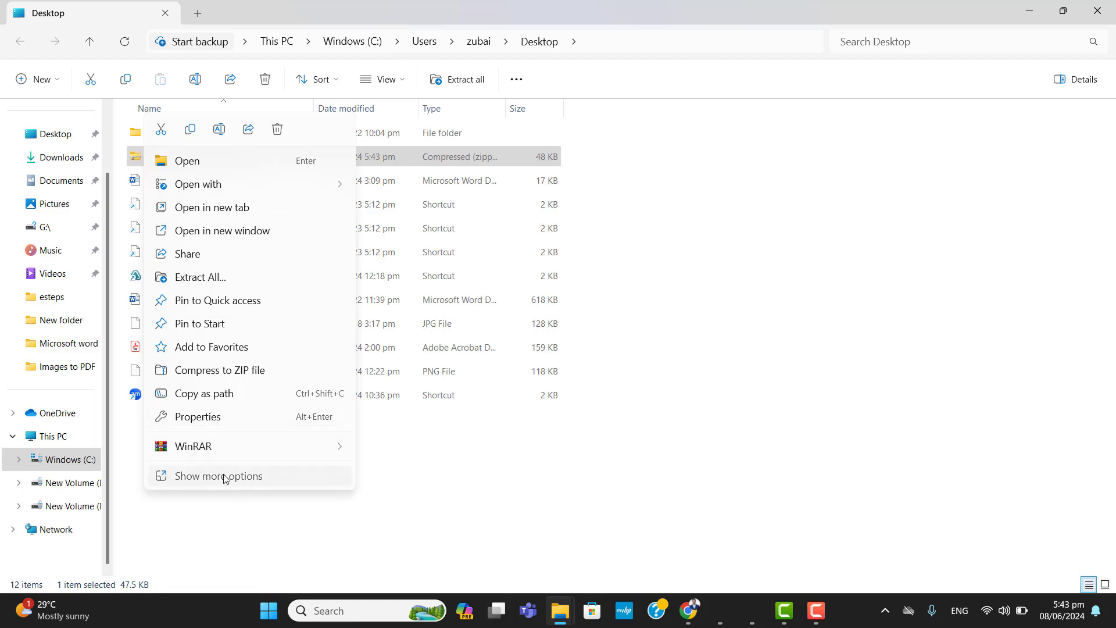
left_click(203, 251)
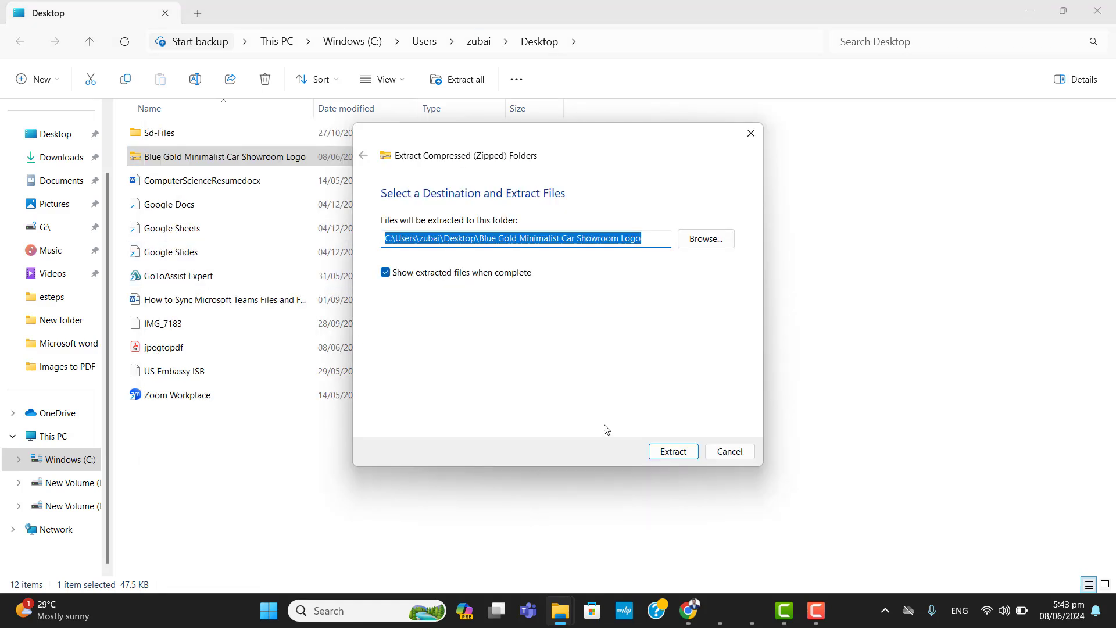
left_click(673, 452)
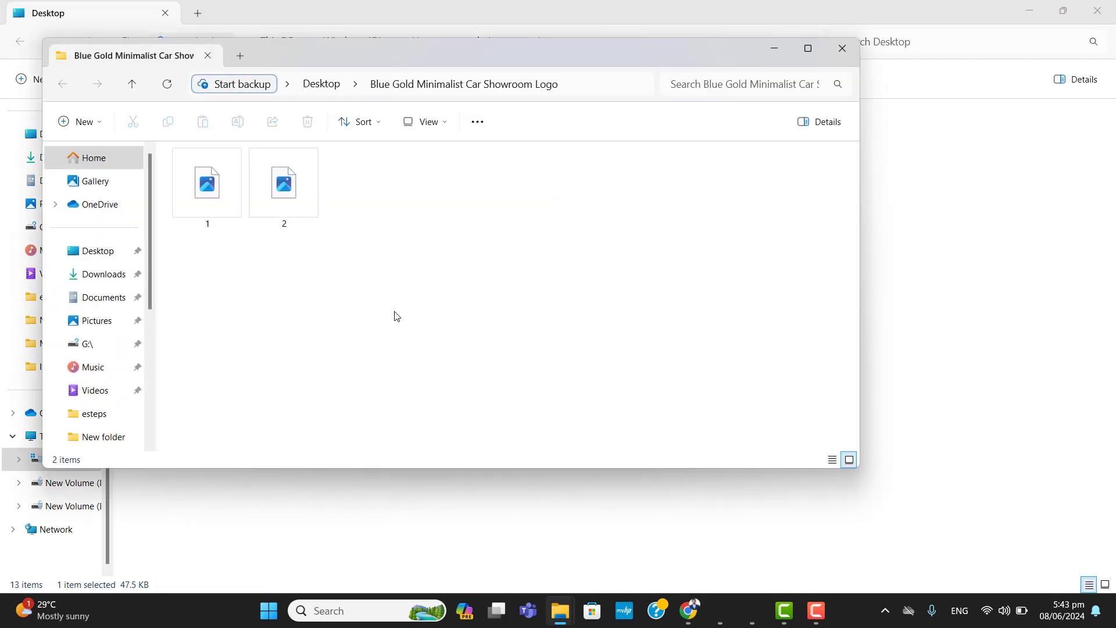
View the extracted images 1.png and 2.png enlarged and compare the two logo versions
double_click(523, 59)
double_click(159, 148)
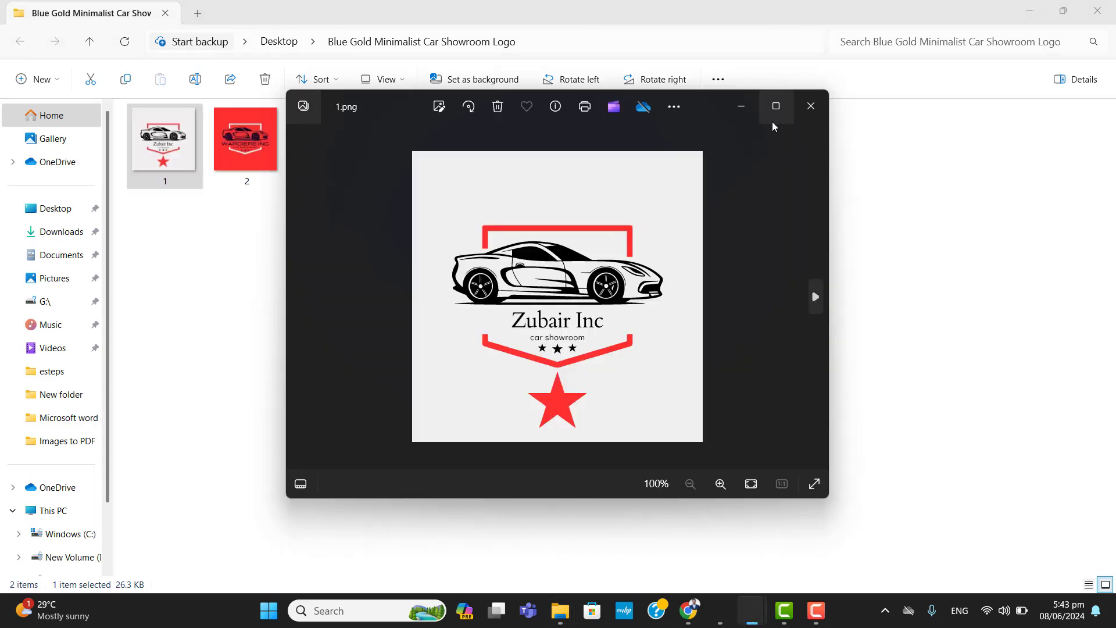
left_click(775, 107)
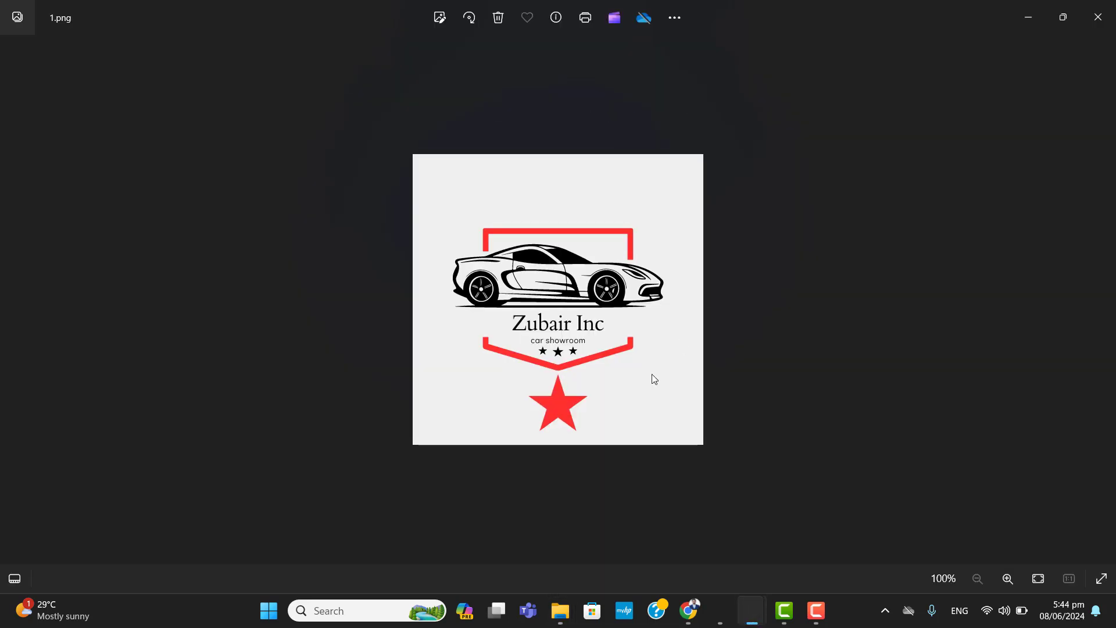
key("Right")
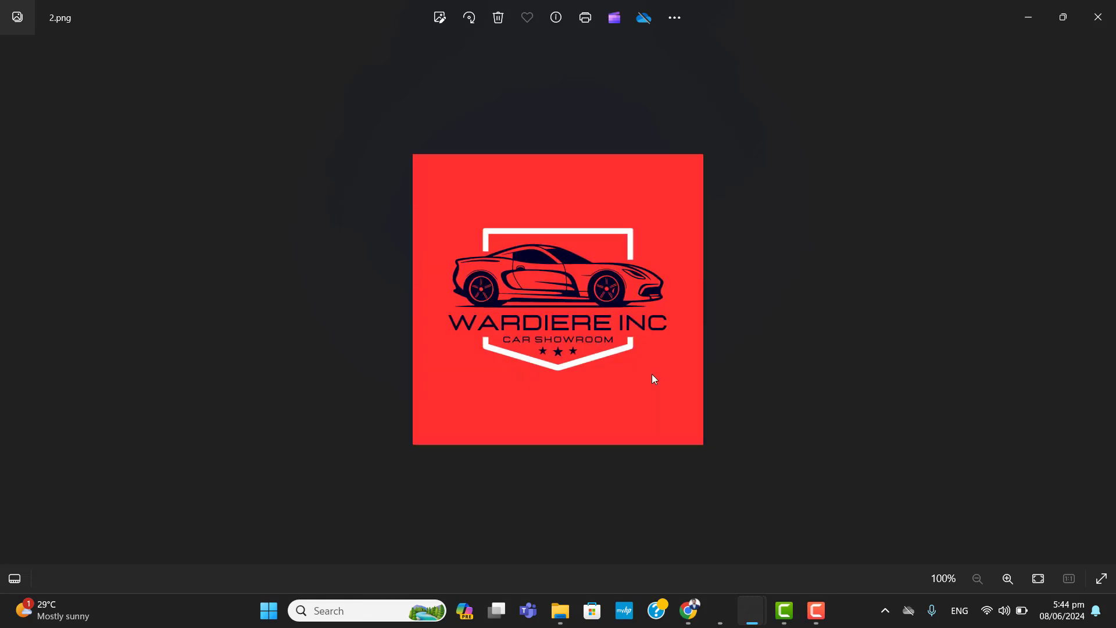
key("Left")
key("Right")
key("Left")
key("Right")
key("Left")
key("Right")
key("Left")
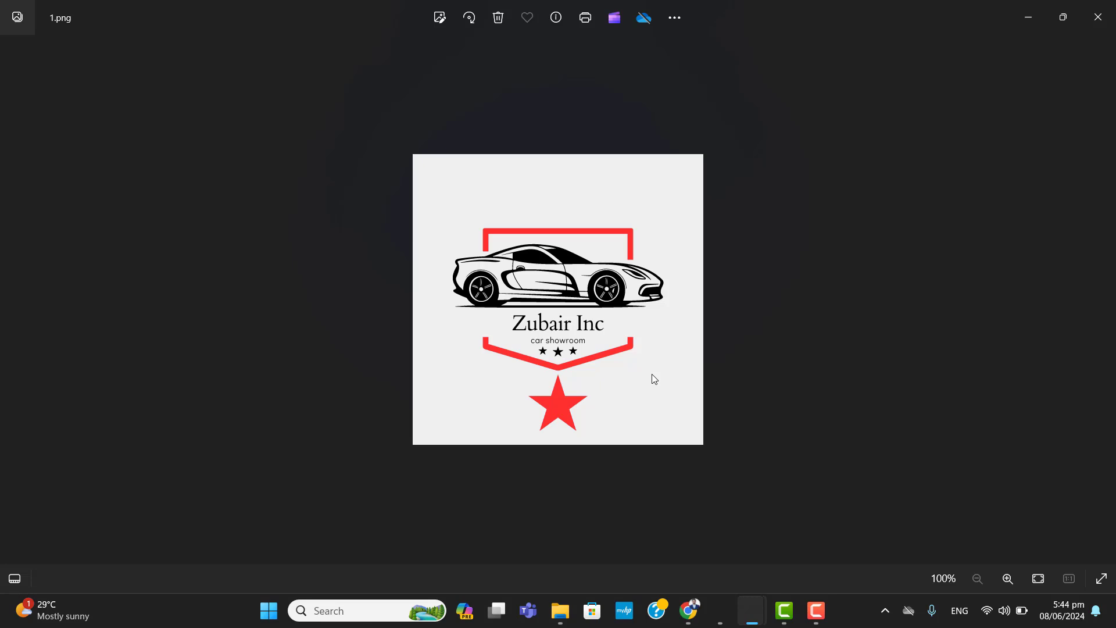
Close the image viewer and both File Explorer windows to return to the desktop
left_click(1097, 17)
left_click(1101, 12)
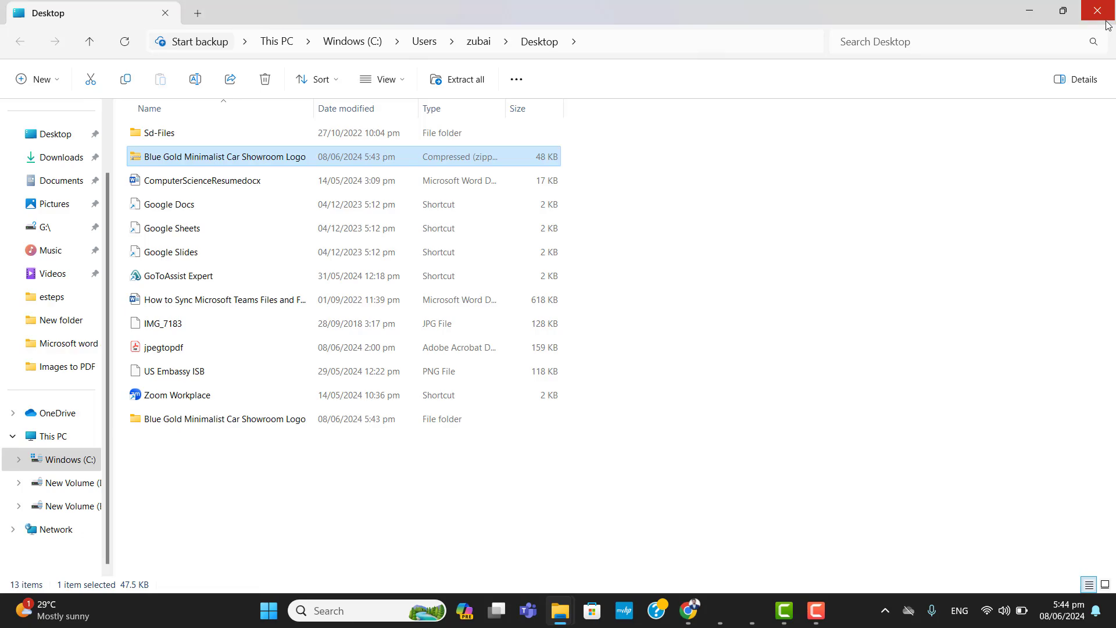
left_click(1106, 21)
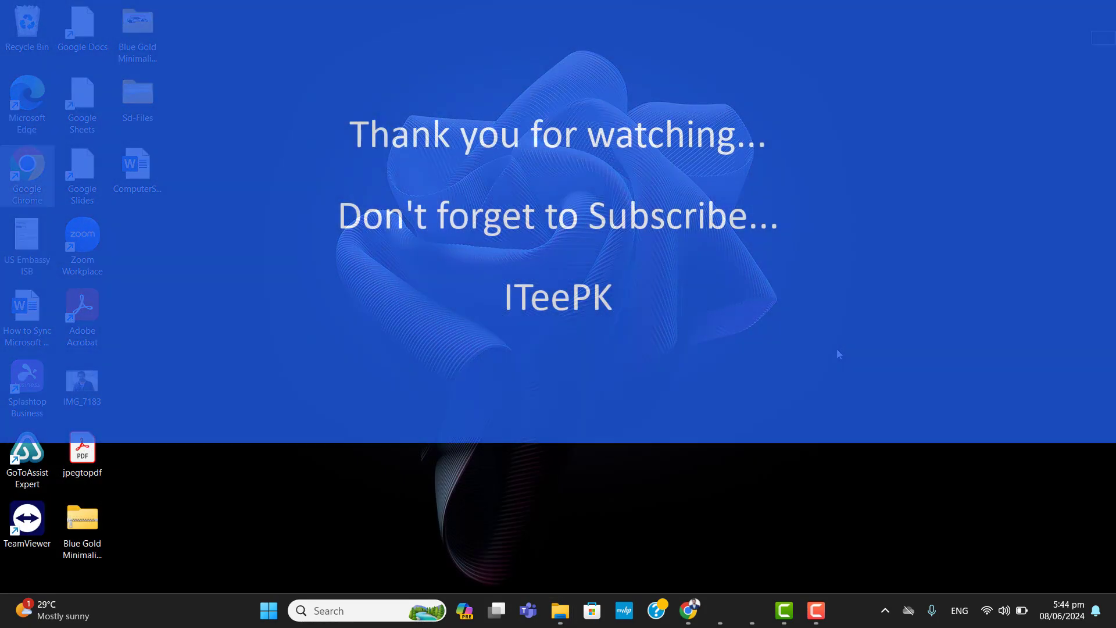